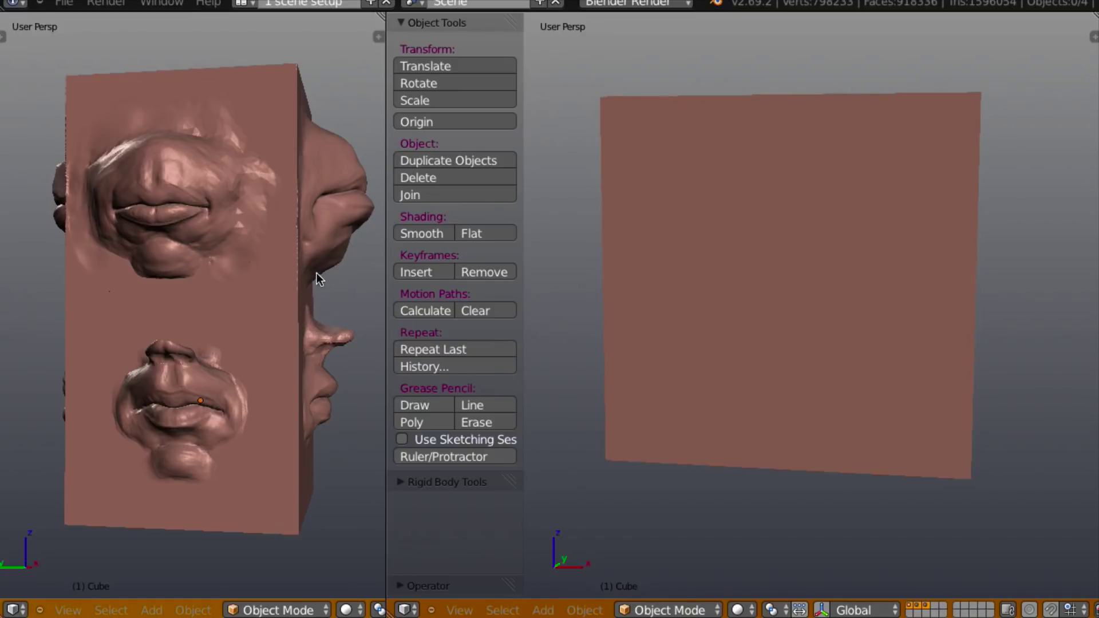
- Examine the sculpted mouths on all sides of the two-block column
{"action": "mouse_move", "coordinate": [317, 274]}
{"action": "middle_mouse_down"}
{"action": "mouse_move", "coordinate": [294, 283]}
{"action": "mouse_move", "coordinate": [310, 289]}
{"action": "mouse_move", "coordinate": [257, 208]}
{"action": "middle_mouse_up"}
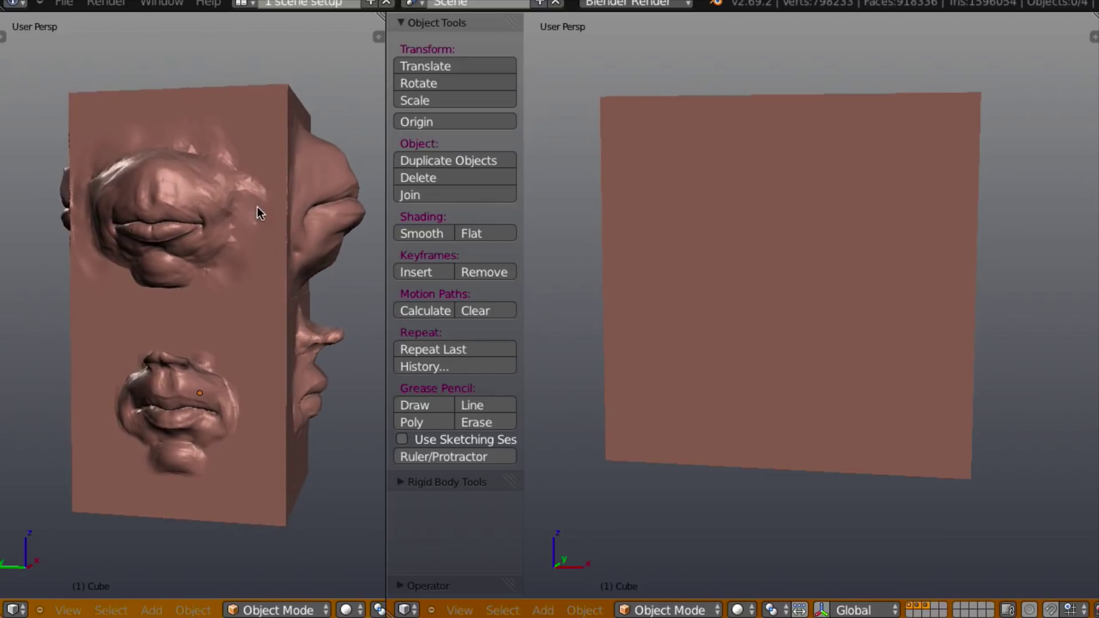
{"action": "mouse_move", "coordinate": [303, 296]}
{"action": "middle_mouse_down"}
{"action": "mouse_move", "coordinate": [317, 289]}
{"action": "mouse_move", "coordinate": [149, 293]}
{"action": "mouse_move", "coordinate": [320, 285]}
{"action": "mouse_move", "coordinate": [108, 264]}
{"action": "mouse_move", "coordinate": [85, 246]}
{"action": "mouse_move", "coordinate": [354, 252]}
{"action": "mouse_move", "coordinate": [324, 273]}
{"action": "mouse_move", "coordinate": [228, 273]}
{"action": "mouse_move", "coordinate": [253, 269]}
{"action": "middle_mouse_up"}
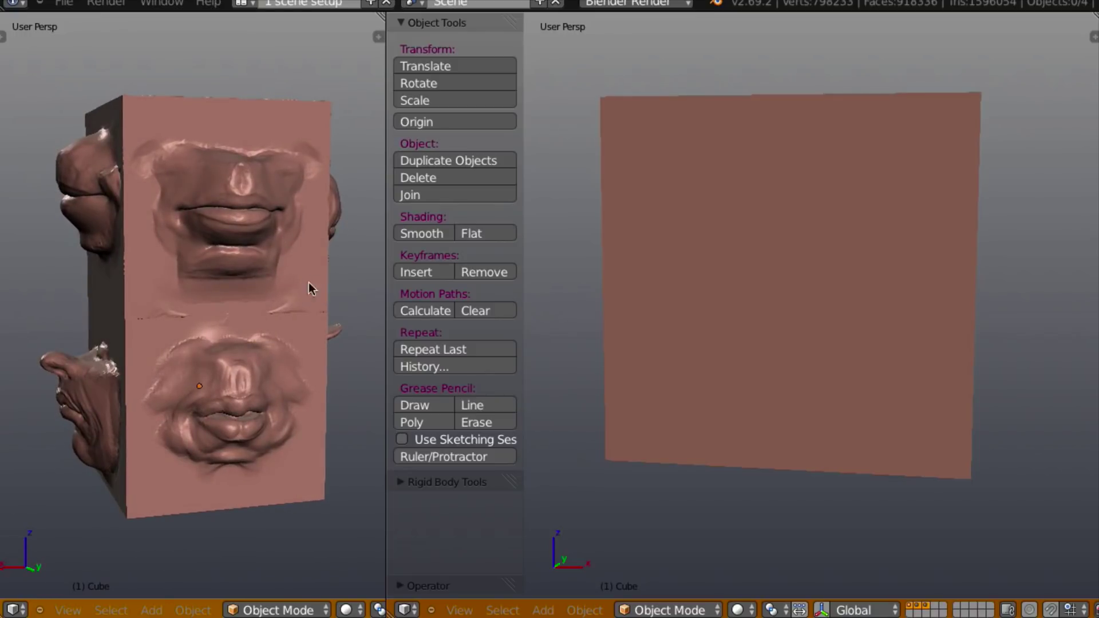
{"action": "mouse_move", "coordinate": [47, 298]}
{"action": "middle_mouse_down"}
{"action": "mouse_move", "coordinate": [297, 307]}
{"action": "mouse_move", "coordinate": [335, 298]}
{"action": "mouse_move", "coordinate": [114, 300]}
{"action": "mouse_move", "coordinate": [307, 277]}
{"action": "middle_mouse_up"}
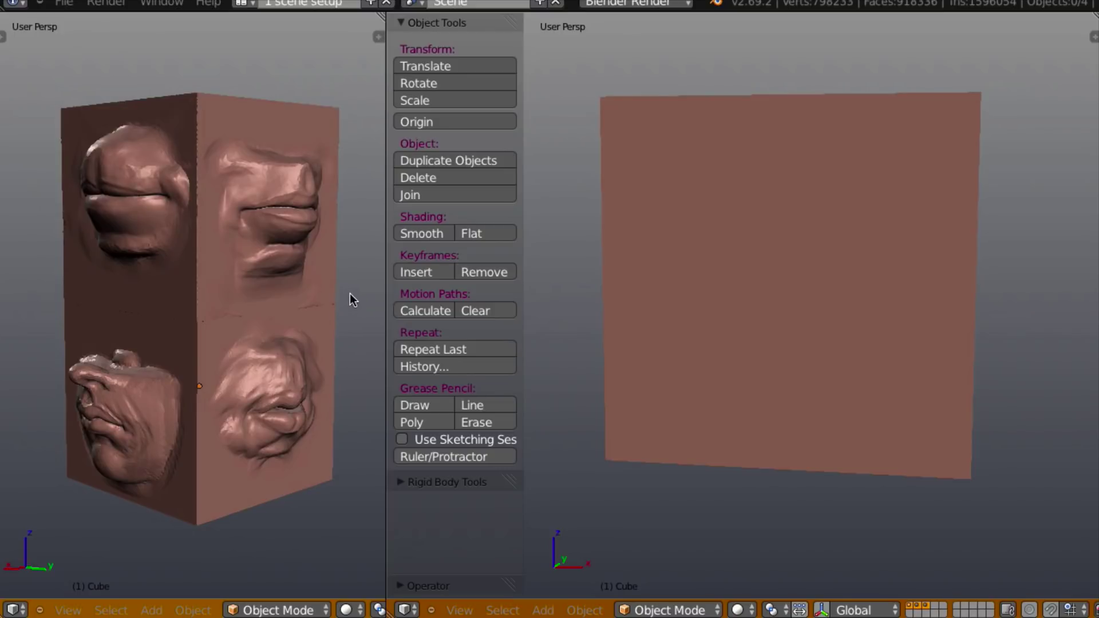
{"action": "mouse_move", "coordinate": [346, 292]}
{"action": "middle_mouse_down"}
{"action": "mouse_move", "coordinate": [240, 295]}
{"action": "mouse_move", "coordinate": [256, 279]}
{"action": "middle_mouse_up"}
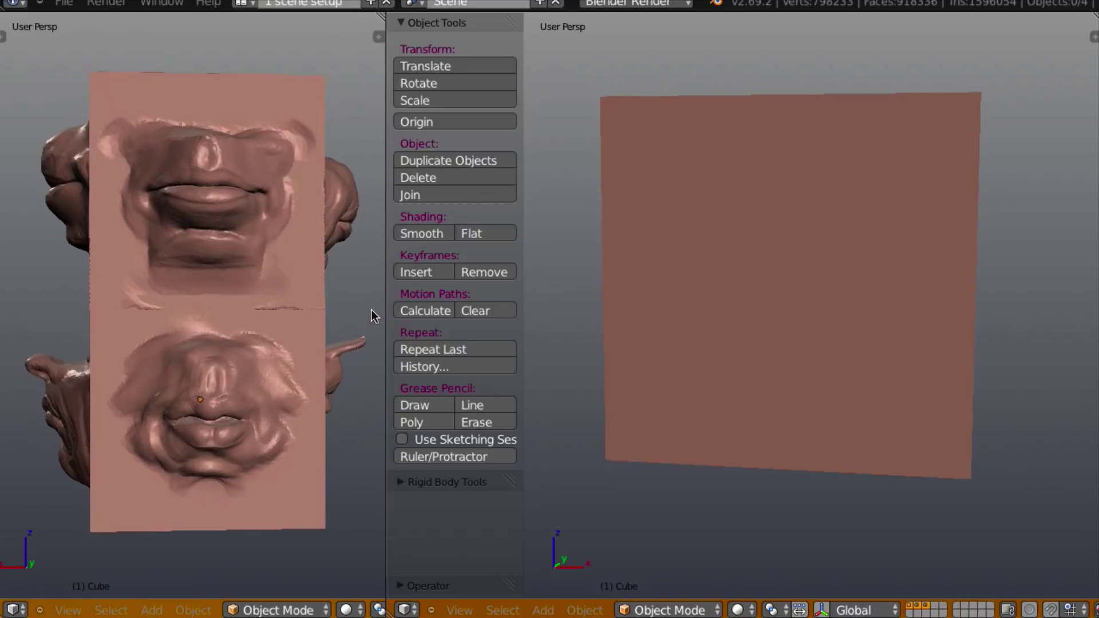
- Outline the lip volumes of the front lower mouth with Grease Pencil: three ovals on the upper lip and two on the lower lip
{"action": "scroll", "coordinate": [377, 283], "scroll_direction": "up", "scroll_amount": 4}
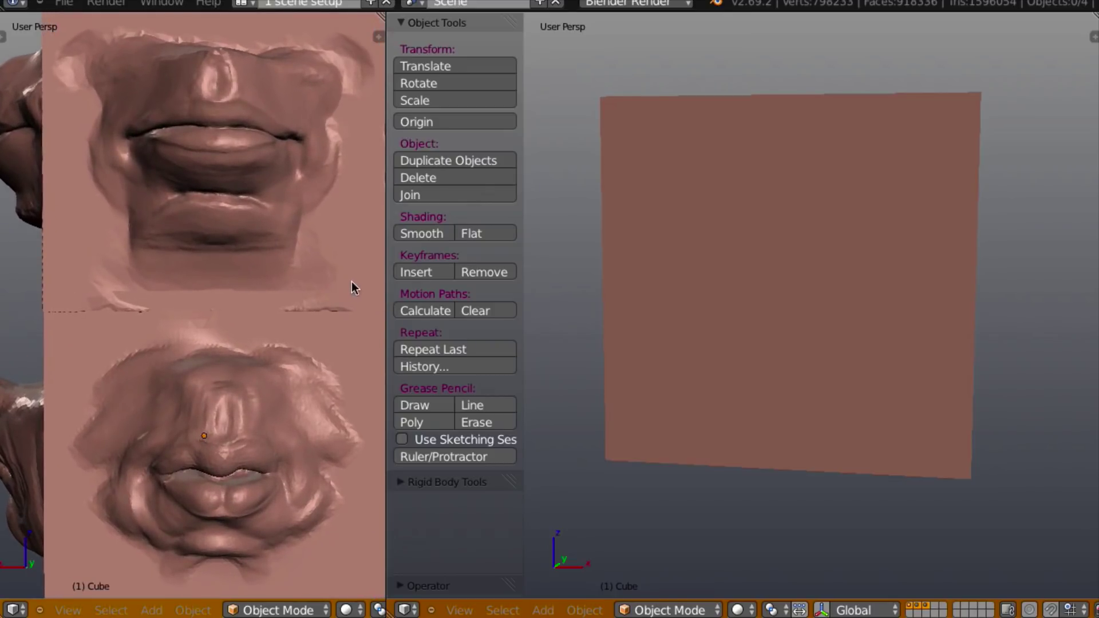
{"action": "mouse_move", "coordinate": [352, 282]}
{"action": "middle_mouse_down", "text": "shift"}
{"action": "mouse_move", "coordinate": [321, 217]}
{"action": "mouse_move", "coordinate": [332, 151]}
{"action": "mouse_move", "coordinate": [328, 165]}
{"action": "middle_mouse_up", "text": "shift"}
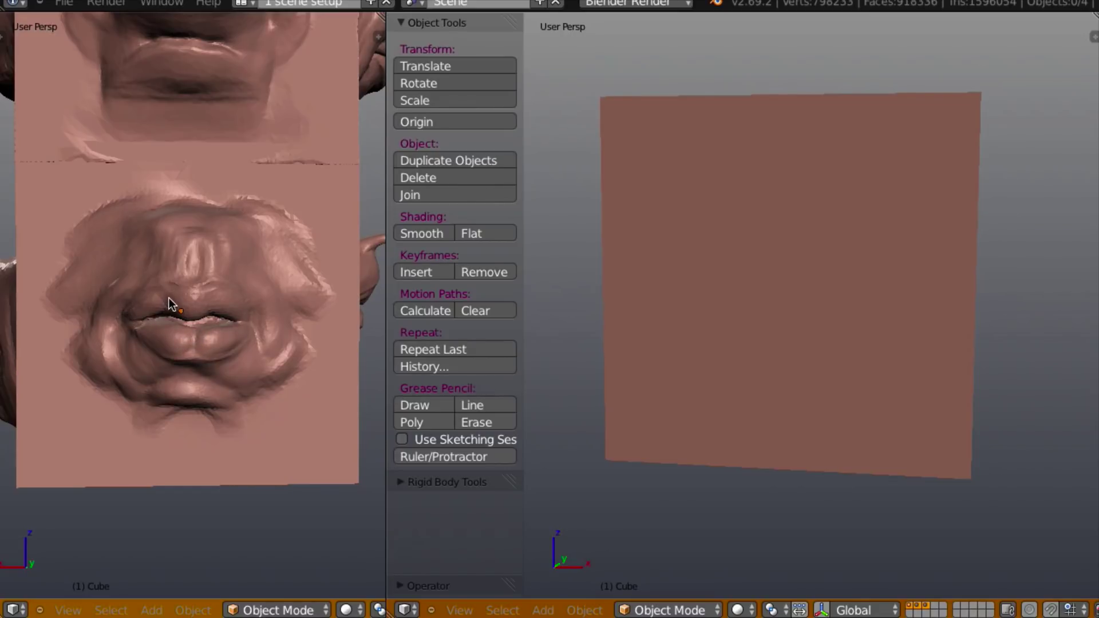
{"action": "key", "text": "d"}
{"action": "mouse_move", "coordinate": [167, 297]}
{"action": "left_mouse_down"}
{"action": "mouse_move", "coordinate": [122, 323]}
{"action": "mouse_move", "coordinate": [139, 332]}
{"action": "mouse_move", "coordinate": [162, 323]}
{"action": "mouse_move", "coordinate": [162, 296]}
{"action": "mouse_move", "coordinate": [195, 289]}
{"action": "mouse_move", "coordinate": [180, 289]}
{"action": "mouse_move", "coordinate": [173, 307]}
{"action": "mouse_move", "coordinate": [189, 321]}
{"action": "mouse_move", "coordinate": [210, 308]}
{"action": "mouse_move", "coordinate": [195, 287]}
{"action": "mouse_move", "coordinate": [240, 301]}
{"action": "mouse_move", "coordinate": [233, 291]}
{"action": "mouse_move", "coordinate": [216, 287]}
{"action": "mouse_move", "coordinate": [213, 307]}
{"action": "mouse_move", "coordinate": [228, 320]}
{"action": "mouse_move", "coordinate": [241, 324]}
{"action": "mouse_move", "coordinate": [238, 298]}
{"action": "left_mouse_up"}
{"action": "key", "text": "d"}
{"action": "key", "text": "d"}
{"action": "key", "text": "d"}
{"action": "mouse_move", "coordinate": [147, 324]}
{"action": "left_mouse_down"}
{"action": "mouse_move", "coordinate": [184, 340]}
{"action": "mouse_move", "coordinate": [177, 352]}
{"action": "mouse_move", "coordinate": [130, 325]}
{"action": "left_mouse_up"}
{"action": "mouse_move", "coordinate": [239, 326]}
{"action": "left_mouse_down"}
{"action": "mouse_move", "coordinate": [199, 343]}
{"action": "mouse_move", "coordinate": [210, 357]}
{"action": "mouse_move", "coordinate": [245, 325]}
{"action": "left_mouse_up"}
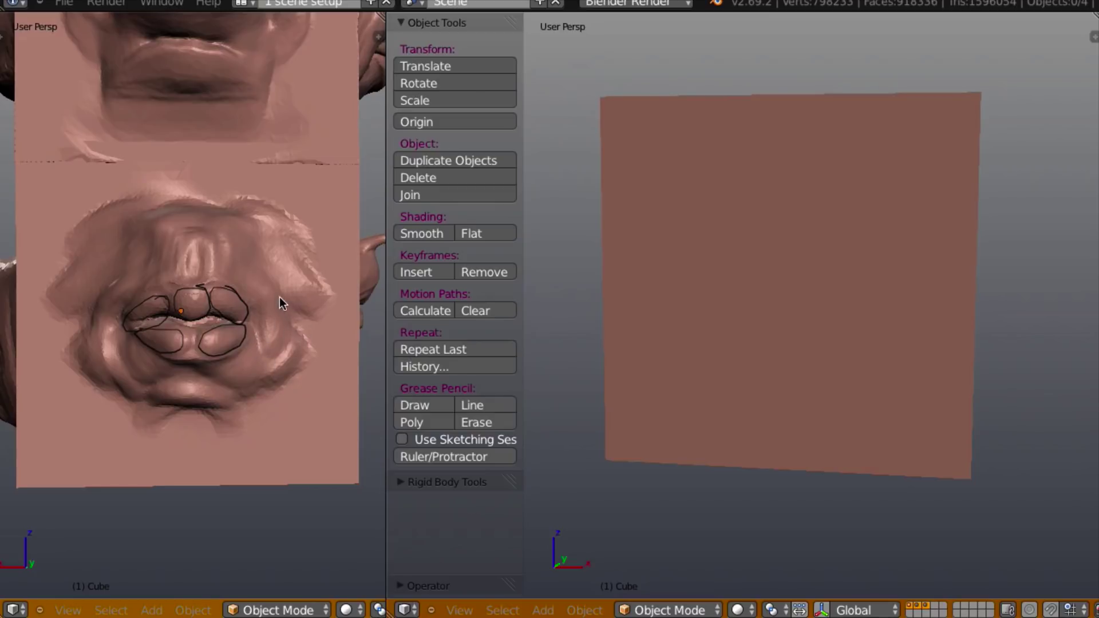
- Examine the upper mouths face by face around the block, comparing their lip shapes with the outlined mouth
{"action": "middle_click_drag", "start_coordinate": [304, 245], "coordinate": [322, 427], "text": "shift"}
{"action": "mouse_move", "coordinate": [279, 326]}
{"action": "middle_mouse_down"}
{"action": "mouse_move", "coordinate": [271, 311]}
{"action": "mouse_move", "coordinate": [304, 308]}
{"action": "mouse_move", "coordinate": [288, 314]}
{"action": "mouse_move", "coordinate": [129, 236]}
{"action": "middle_mouse_up"}
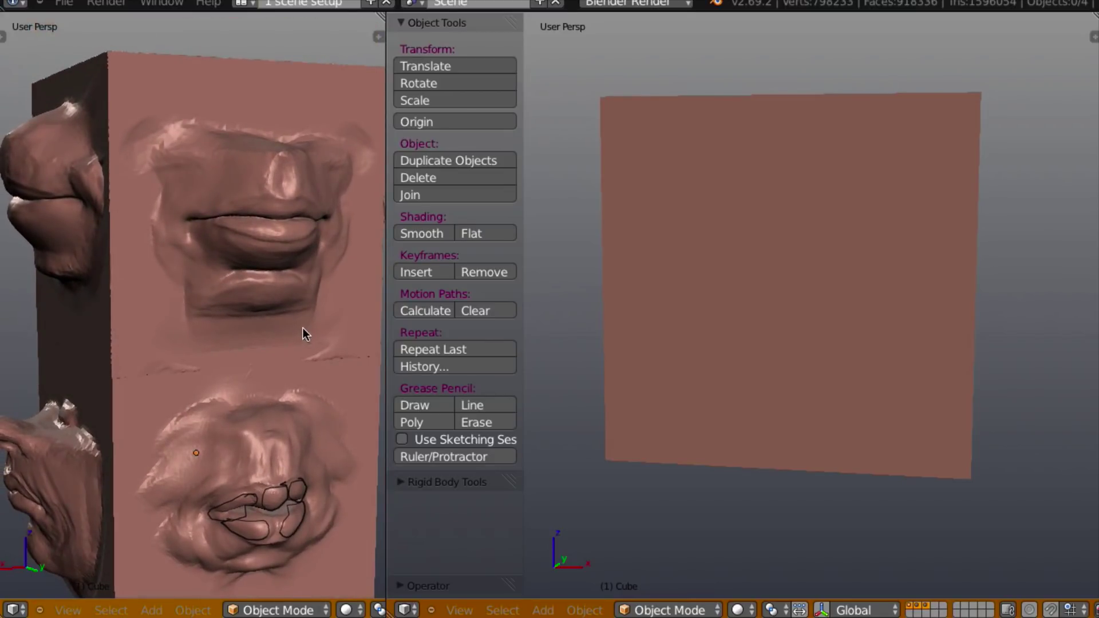
{"action": "mouse_move", "coordinate": [297, 343]}
{"action": "middle_mouse_down"}
{"action": "mouse_move", "coordinate": [250, 343]}
{"action": "mouse_move", "coordinate": [273, 333]}
{"action": "mouse_move", "coordinate": [262, 322]}
{"action": "middle_mouse_up"}
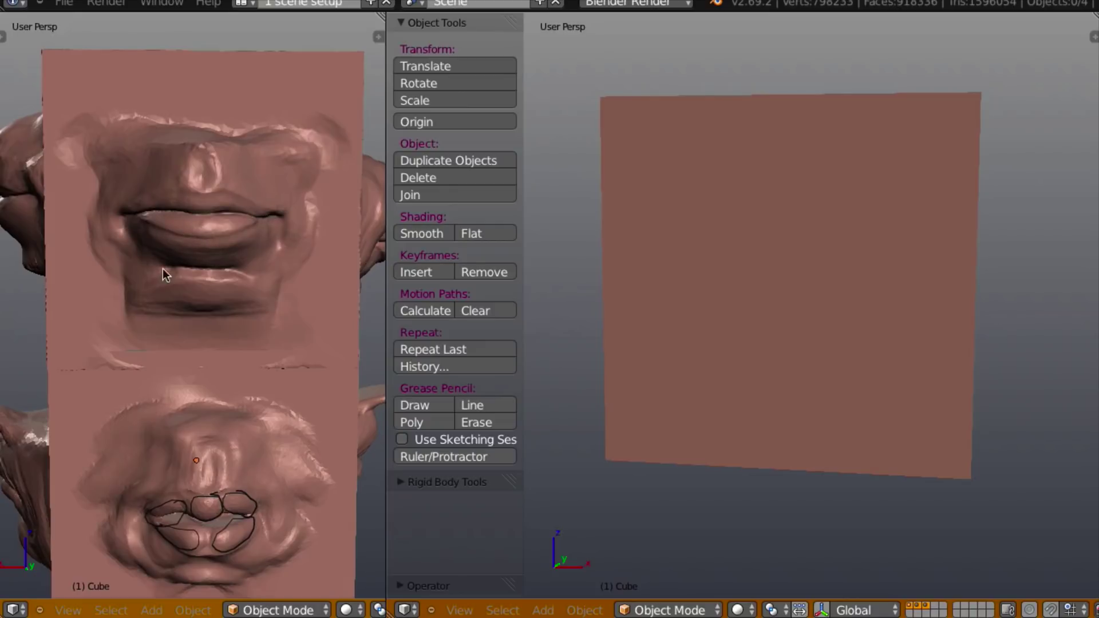
{"action": "mouse_move", "coordinate": [162, 269]}
{"action": "middle_mouse_down"}
{"action": "mouse_move", "coordinate": [261, 288]}
{"action": "mouse_move", "coordinate": [230, 315]}
{"action": "mouse_move", "coordinate": [244, 275]}
{"action": "middle_mouse_up"}
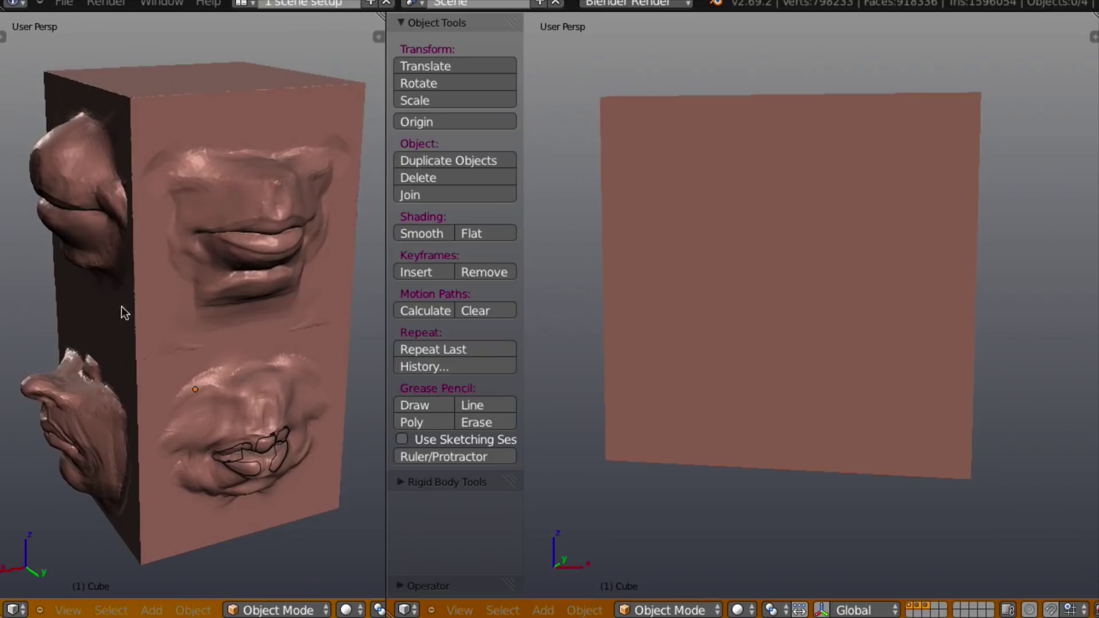
{"action": "middle_click_drag", "start_coordinate": [121, 307], "coordinate": [254, 277]}
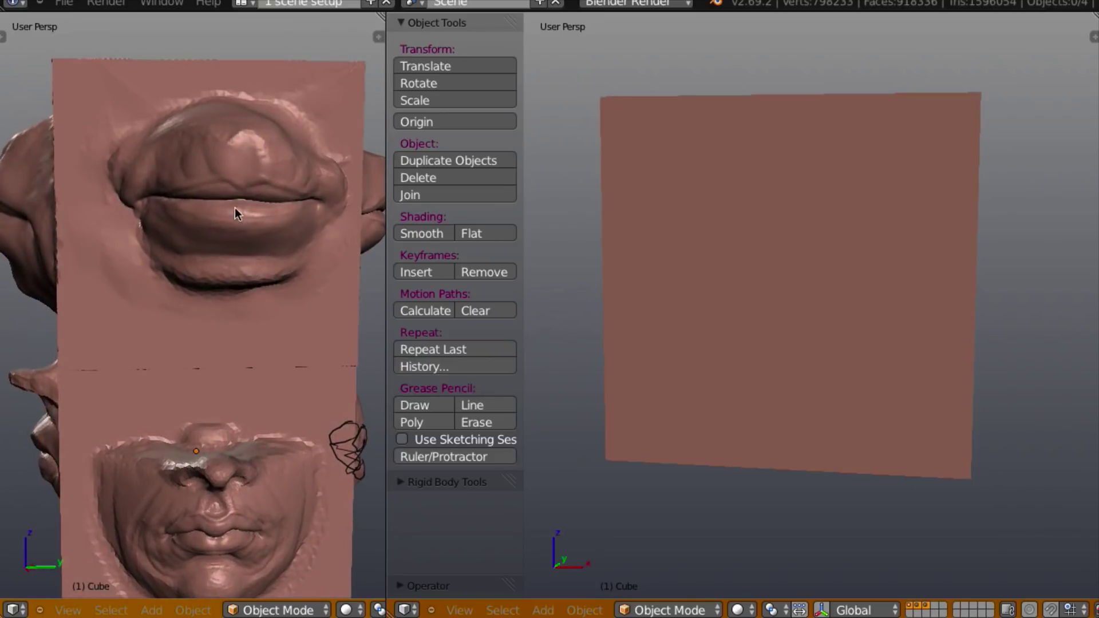
{"action": "middle_click_drag", "start_coordinate": [235, 208], "coordinate": [245, 181]}
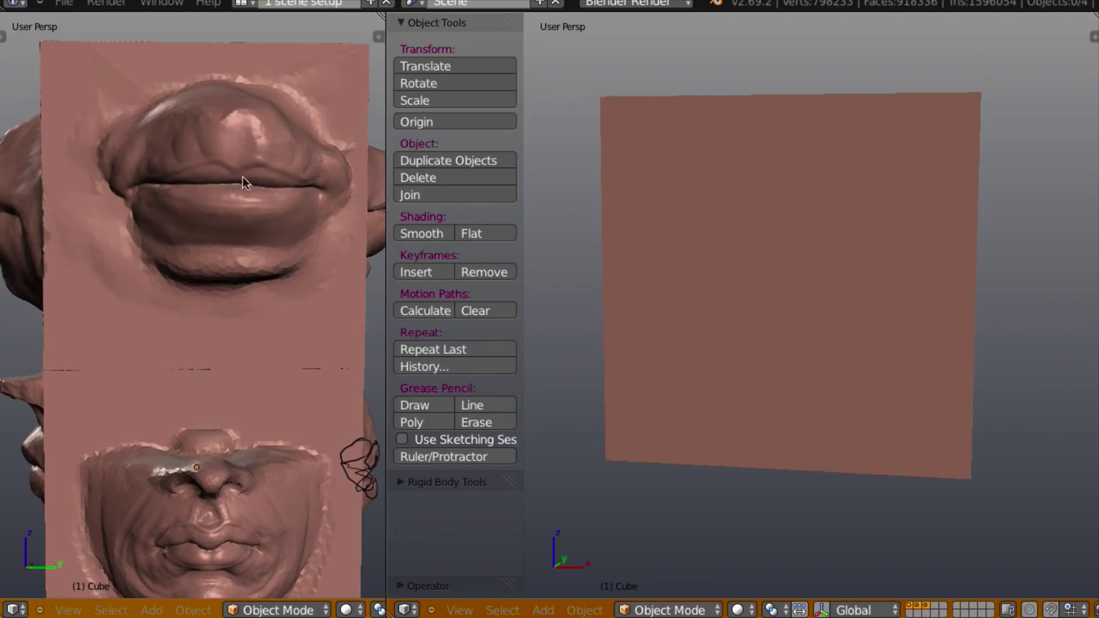
{"action": "mouse_move", "coordinate": [242, 193]}
{"action": "middle_mouse_down"}
{"action": "mouse_move", "coordinate": [287, 205]}
{"action": "mouse_move", "coordinate": [270, 228]}
{"action": "mouse_move", "coordinate": [297, 211]}
{"action": "mouse_move", "coordinate": [400, 200]}
{"action": "middle_mouse_up"}
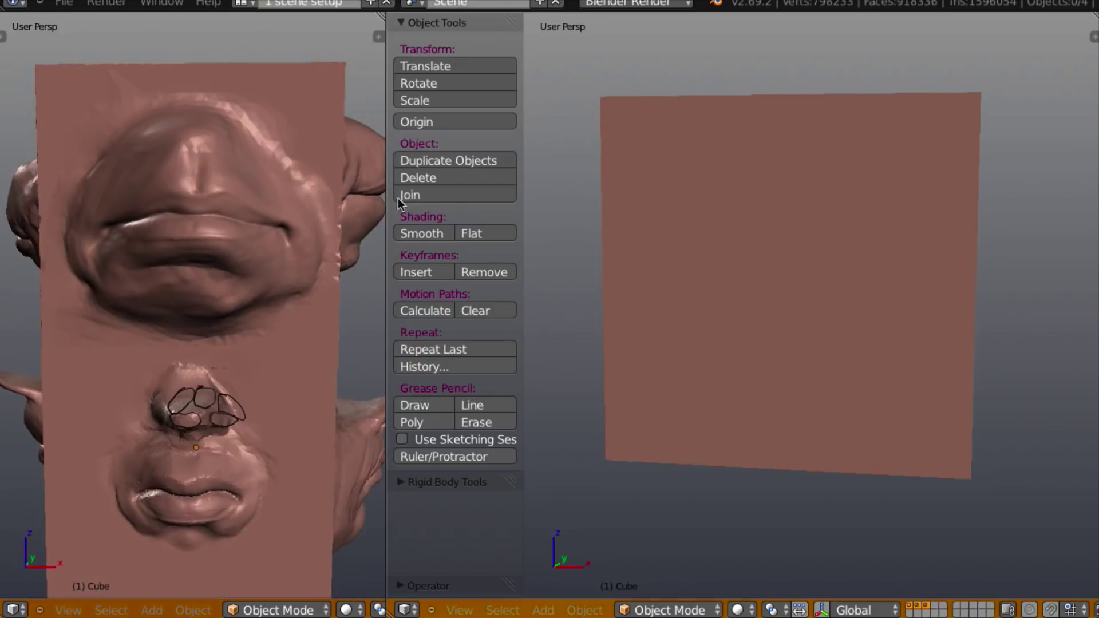
{"action": "mouse_move", "coordinate": [250, 390]}
{"action": "middle_mouse_down"}
{"action": "mouse_move", "coordinate": [294, 380]}
{"action": "mouse_move", "coordinate": [285, 371]}
{"action": "mouse_move", "coordinate": [277, 496]}
{"action": "middle_mouse_up"}
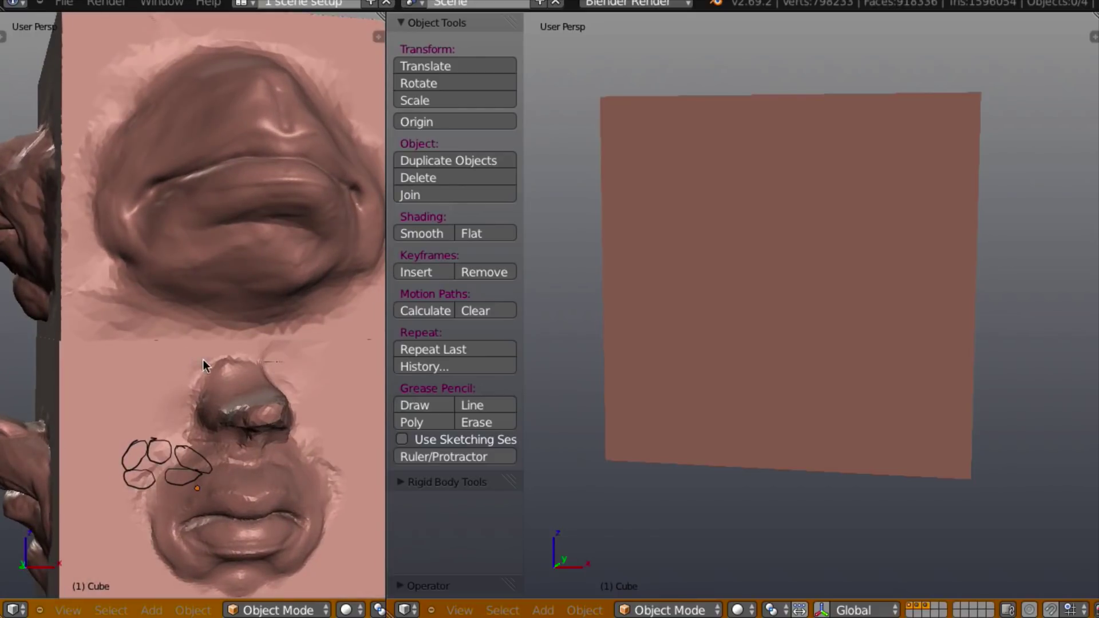
{"action": "mouse_move", "coordinate": [203, 359]}
{"action": "middle_mouse_down"}
{"action": "mouse_move", "coordinate": [360, 344]}
{"action": "mouse_move", "coordinate": [349, 338]}
{"action": "middle_mouse_up"}
{"action": "mouse_move", "coordinate": [276, 345]}
{"action": "middle_mouse_down"}
{"action": "mouse_move", "coordinate": [418, 344]}
{"action": "mouse_move", "coordinate": [225, 327]}
{"action": "mouse_move", "coordinate": [290, 341]}
{"action": "mouse_move", "coordinate": [287, 326]}
{"action": "mouse_move", "coordinate": [273, 333]}
{"action": "middle_mouse_up"}
{"action": "scroll", "coordinate": [270, 344], "scroll_direction": "down", "scroll_amount": 5}
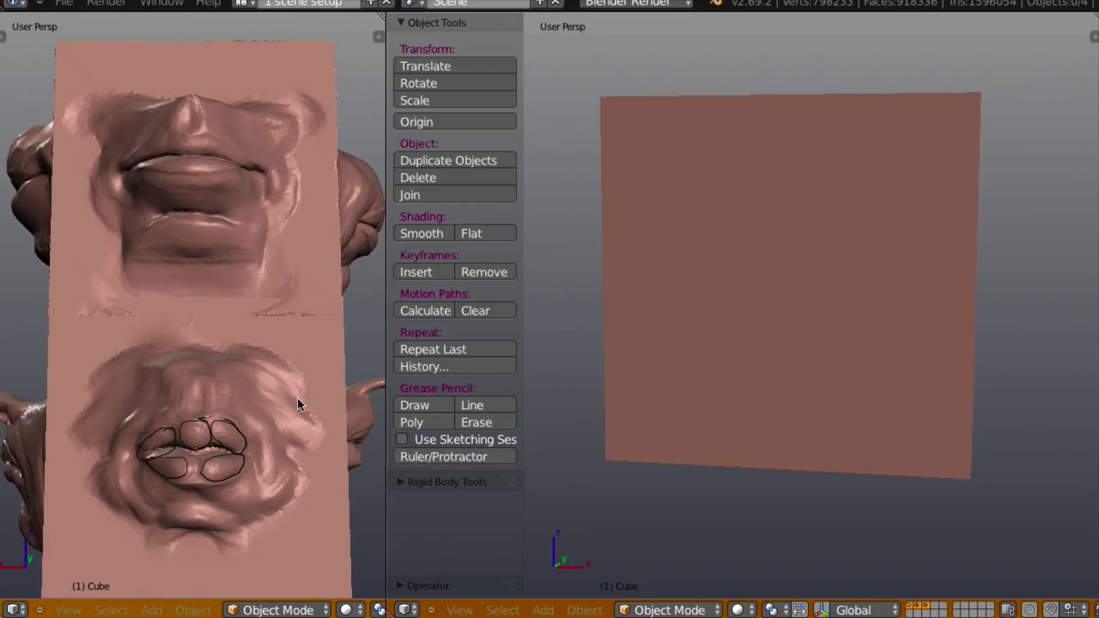
- Inspect the outlined mouth and the neighbouring lower mouths from the front and in profile
{"action": "mouse_move", "coordinate": [297, 405]}
{"action": "middle_mouse_down"}
{"action": "mouse_move", "coordinate": [315, 399]}
{"action": "mouse_move", "coordinate": [263, 395]}
{"action": "mouse_move", "coordinate": [278, 396]}
{"action": "mouse_move", "coordinate": [193, 486]}
{"action": "middle_mouse_up"}
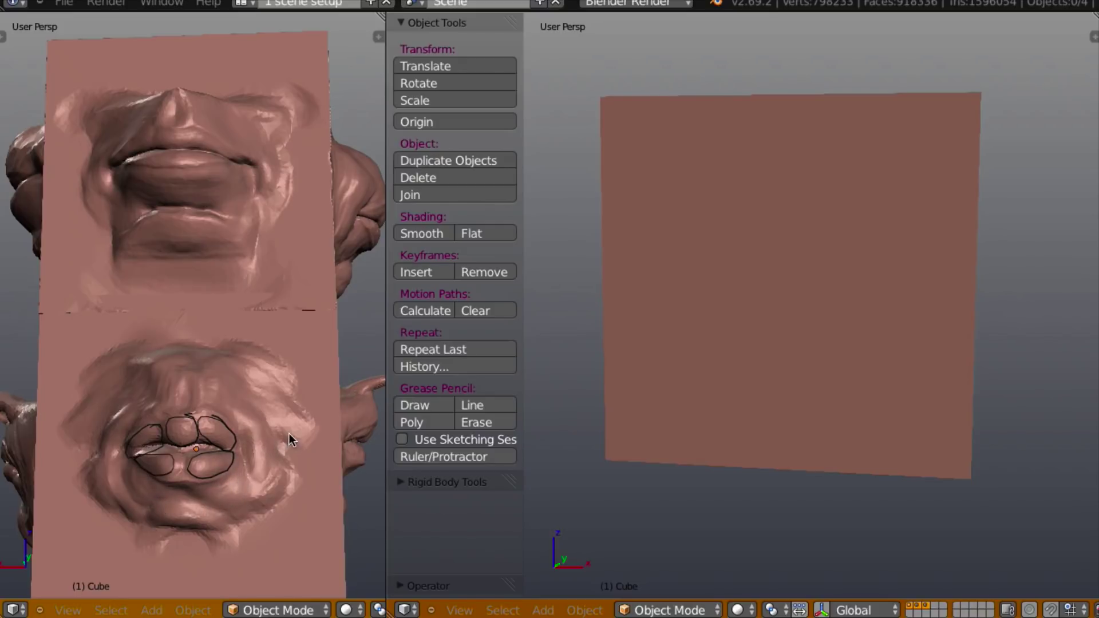
{"action": "mouse_move", "coordinate": [276, 449]}
{"action": "middle_mouse_down"}
{"action": "mouse_move", "coordinate": [179, 456]}
{"action": "mouse_move", "coordinate": [108, 428]}
{"action": "mouse_move", "coordinate": [145, 432]}
{"action": "mouse_move", "coordinate": [238, 351]}
{"action": "mouse_move", "coordinate": [118, 347]}
{"action": "middle_mouse_up"}
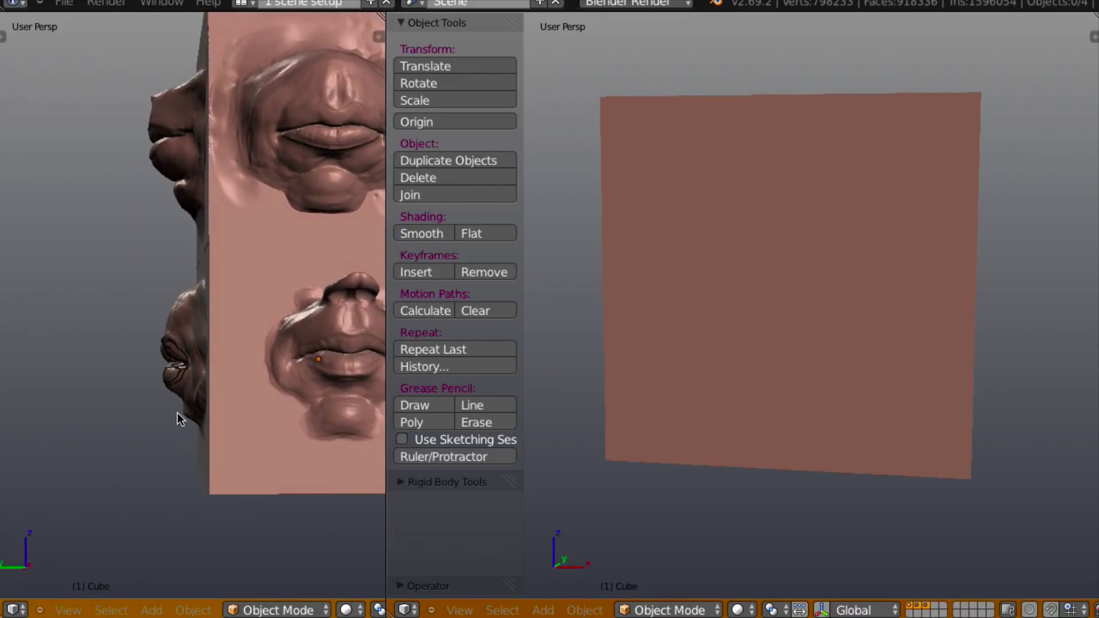
{"action": "mouse_move", "coordinate": [152, 384]}
{"action": "middle_mouse_down"}
{"action": "mouse_move", "coordinate": [174, 432]}
{"action": "mouse_move", "coordinate": [260, 414]}
{"action": "mouse_move", "coordinate": [271, 370]}
{"action": "middle_mouse_up"}
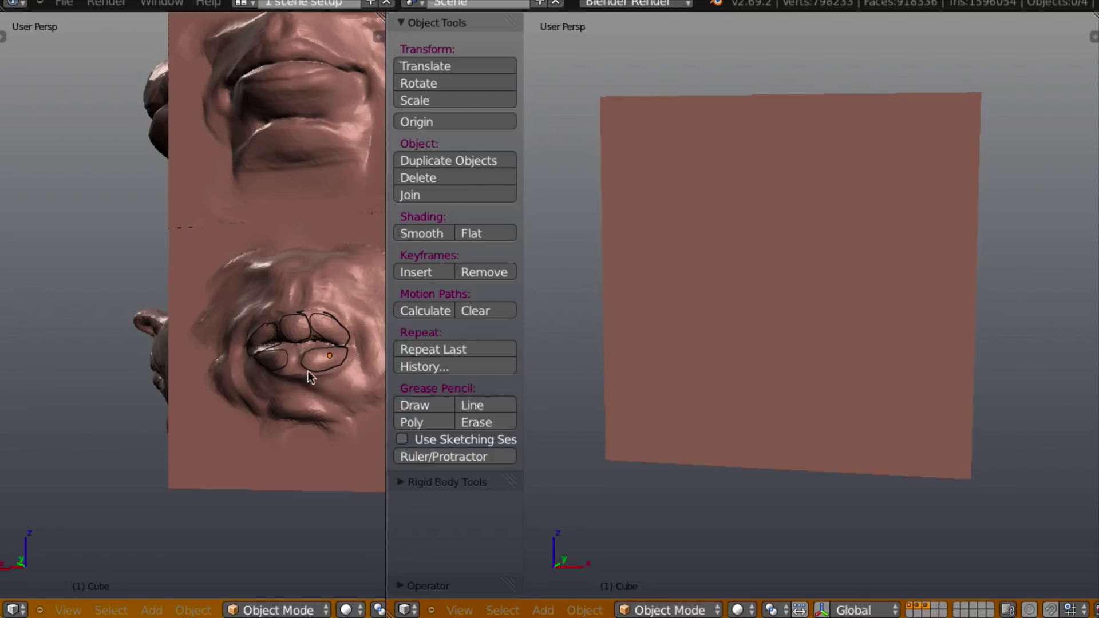
{"action": "middle_click_drag", "start_coordinate": [172, 422], "coordinate": [244, 421]}
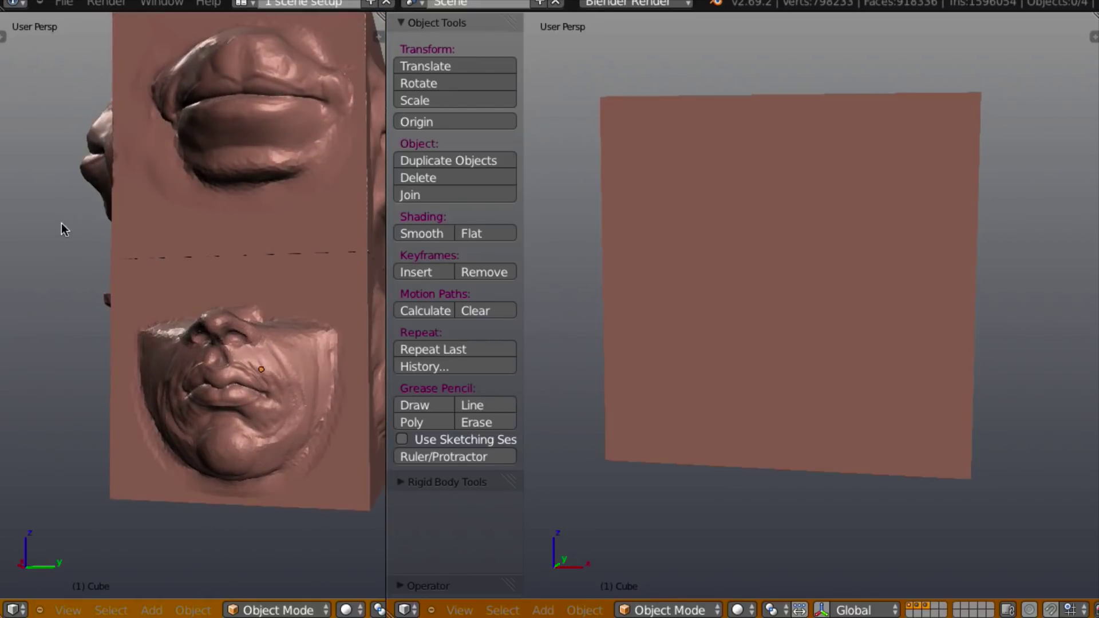
- Replace the lip ovals with Grease Pencil loops around the vertical folds on both sides of the front lower mouth
{"action": "mouse_move", "coordinate": [53, 263]}
{"action": "middle_mouse_down"}
{"action": "mouse_move", "coordinate": [189, 275]}
{"action": "mouse_move", "coordinate": [12, 277]}
{"action": "mouse_move", "coordinate": [489, 265]}
{"action": "mouse_move", "coordinate": [305, 263]}
{"action": "mouse_move", "coordinate": [507, 249]}
{"action": "mouse_move", "coordinate": [574, 258]}
{"action": "mouse_move", "coordinate": [295, 265]}
{"action": "mouse_move", "coordinate": [371, 283]}
{"action": "mouse_move", "coordinate": [375, 268]}
{"action": "middle_mouse_up"}
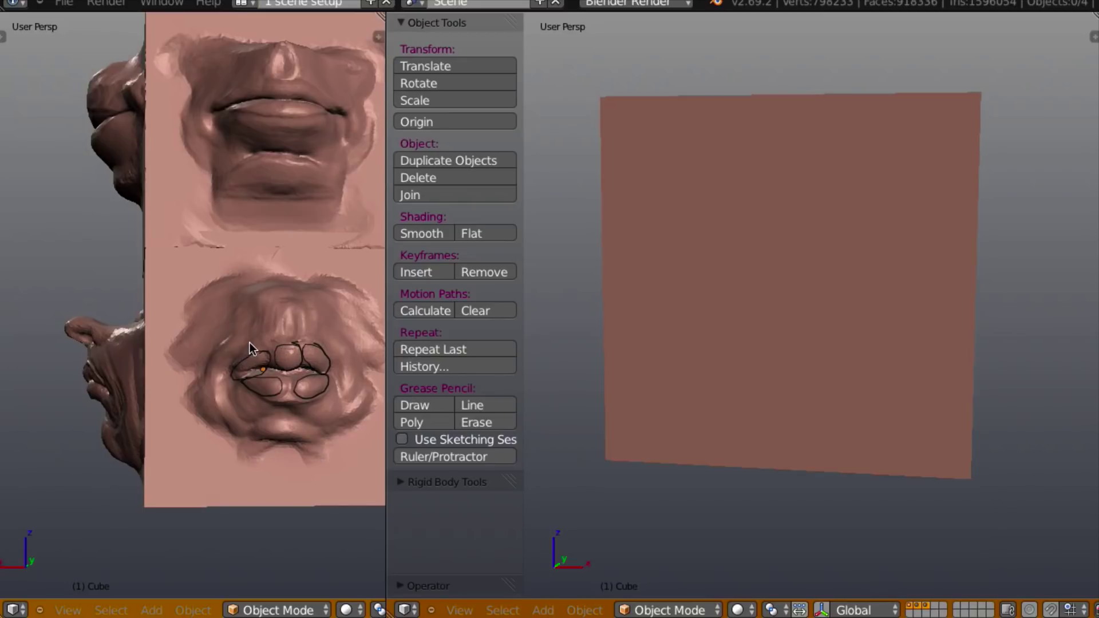
{"action": "mouse_move", "coordinate": [236, 353]}
{"action": "left_mouse_down", "text": "ctrl"}
{"action": "mouse_move", "coordinate": [199, 373]}
{"action": "mouse_move", "coordinate": [196, 403]}
{"action": "mouse_move", "coordinate": [200, 433]}
{"action": "mouse_move", "coordinate": [235, 443]}
{"action": "mouse_move", "coordinate": [247, 409]}
{"action": "mouse_move", "coordinate": [214, 405]}
{"action": "left_mouse_up", "text": "ctrl"}
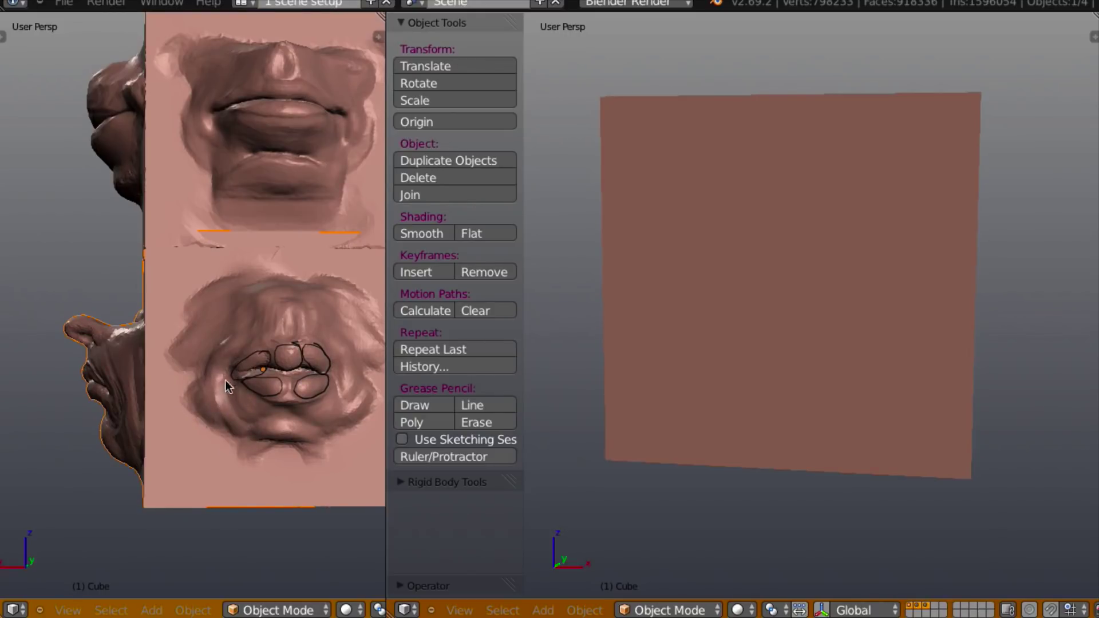
{"action": "mouse_move", "coordinate": [244, 339]}
{"action": "left_mouse_down"}
{"action": "mouse_move", "coordinate": [206, 376]}
{"action": "mouse_move", "coordinate": [221, 428]}
{"action": "mouse_move", "coordinate": [239, 322]}
{"action": "mouse_move", "coordinate": [211, 339]}
{"action": "left_mouse_up"}
{"action": "mouse_move", "coordinate": [322, 332]}
{"action": "left_mouse_down"}
{"action": "mouse_move", "coordinate": [345, 403]}
{"action": "mouse_move", "coordinate": [361, 388]}
{"action": "mouse_move", "coordinate": [360, 351]}
{"action": "mouse_move", "coordinate": [323, 330]}
{"action": "left_mouse_up"}
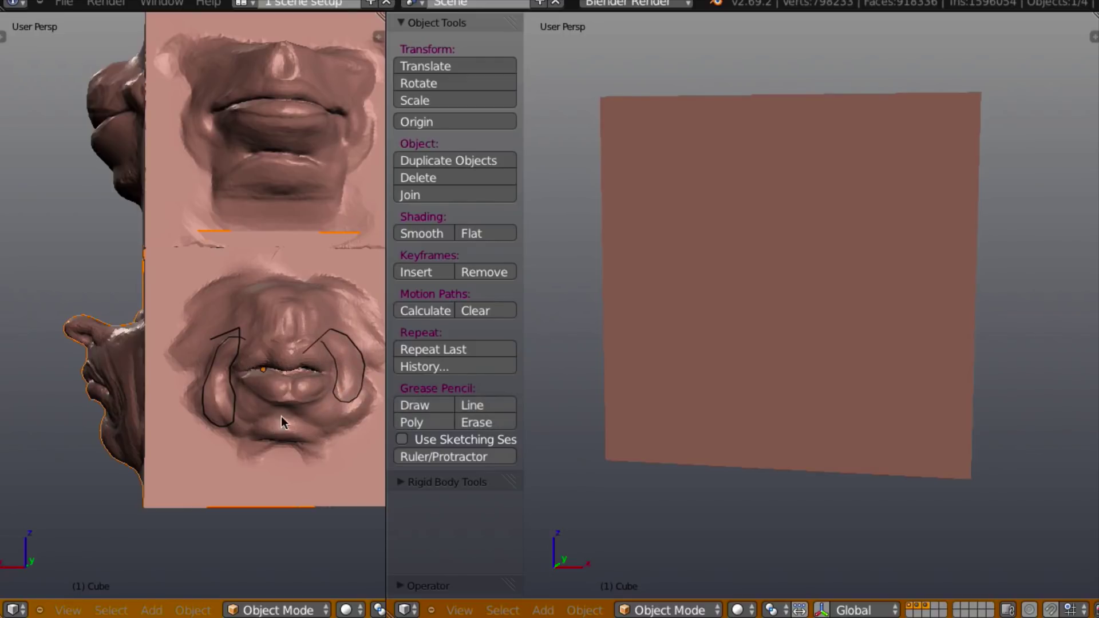
- Mark both corners of the front lower mouth with small Grease Pencil strokes
{"action": "scroll", "coordinate": [331, 387], "scroll_direction": "up", "scroll_amount": 3}
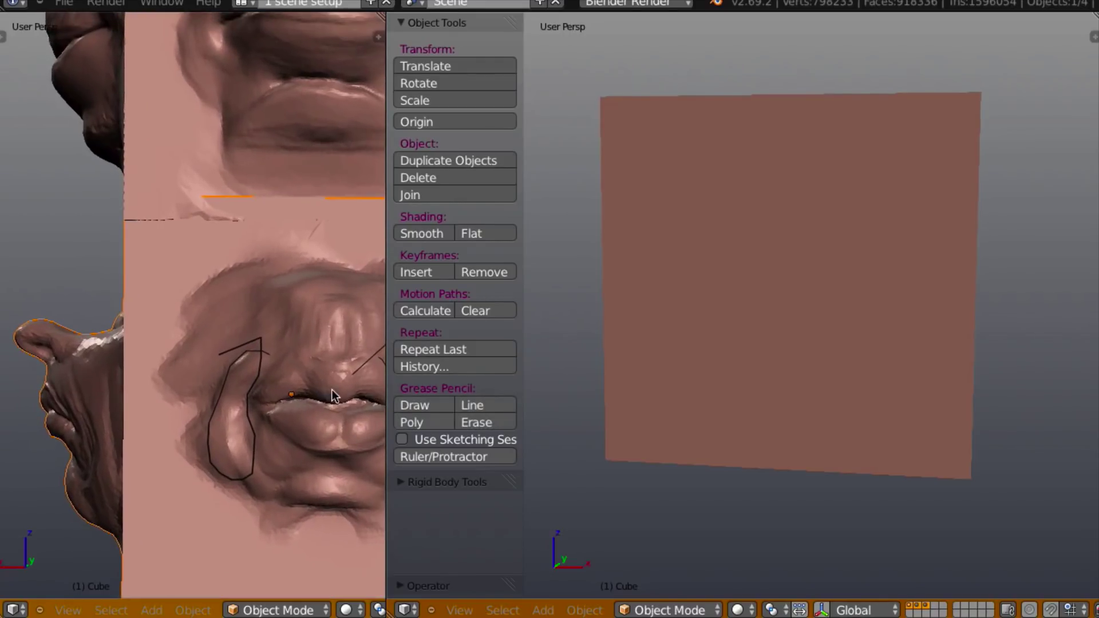
{"action": "middle_click_drag", "start_coordinate": [263, 379], "coordinate": [245, 348], "text": "shift"}
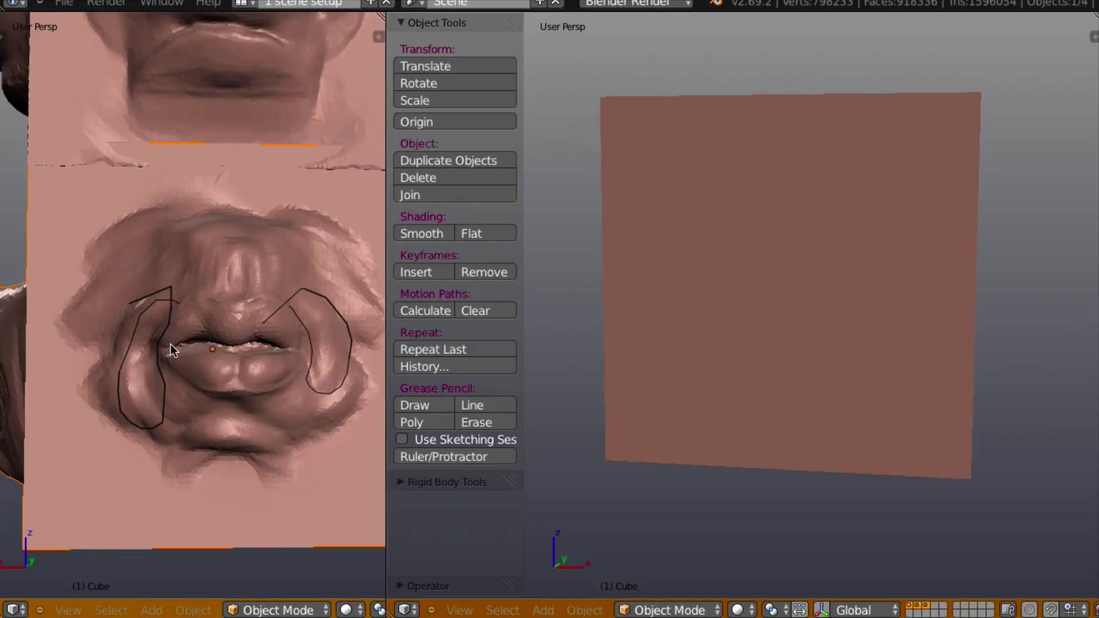
{"action": "left_click", "coordinate": [169, 351]}
{"action": "left_click", "coordinate": [295, 352]}
- Examine the mouth corners and surrounding folds of the upper mouths on the different block faces
{"action": "scroll", "coordinate": [213, 289], "scroll_direction": "up", "scroll_amount": 10, "text": "shift"}
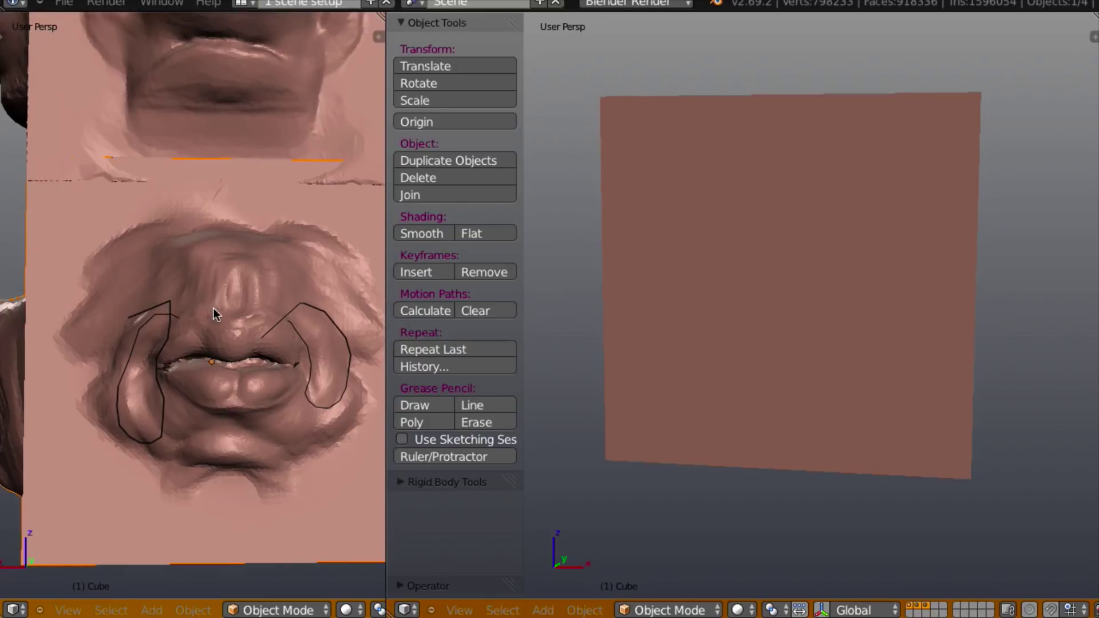
{"action": "scroll", "coordinate": [272, 386], "scroll_direction": "up", "scroll_amount": 3, "text": "shift"}
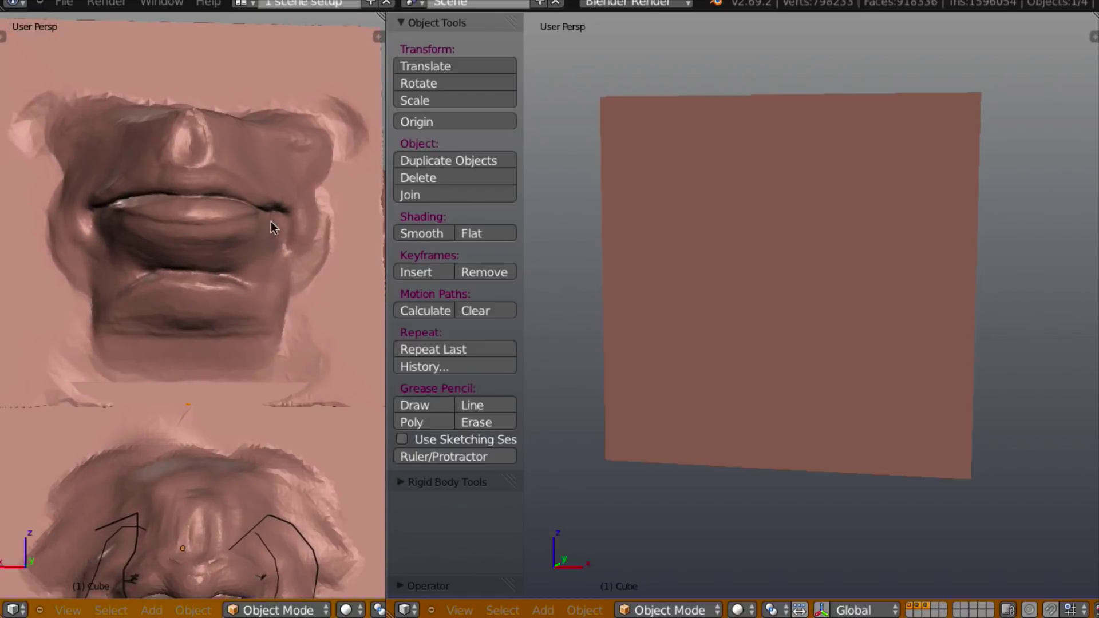
{"action": "mouse_move", "coordinate": [161, 300]}
{"action": "middle_mouse_down"}
{"action": "mouse_move", "coordinate": [205, 297]}
{"action": "mouse_move", "coordinate": [195, 258]}
{"action": "middle_mouse_up"}
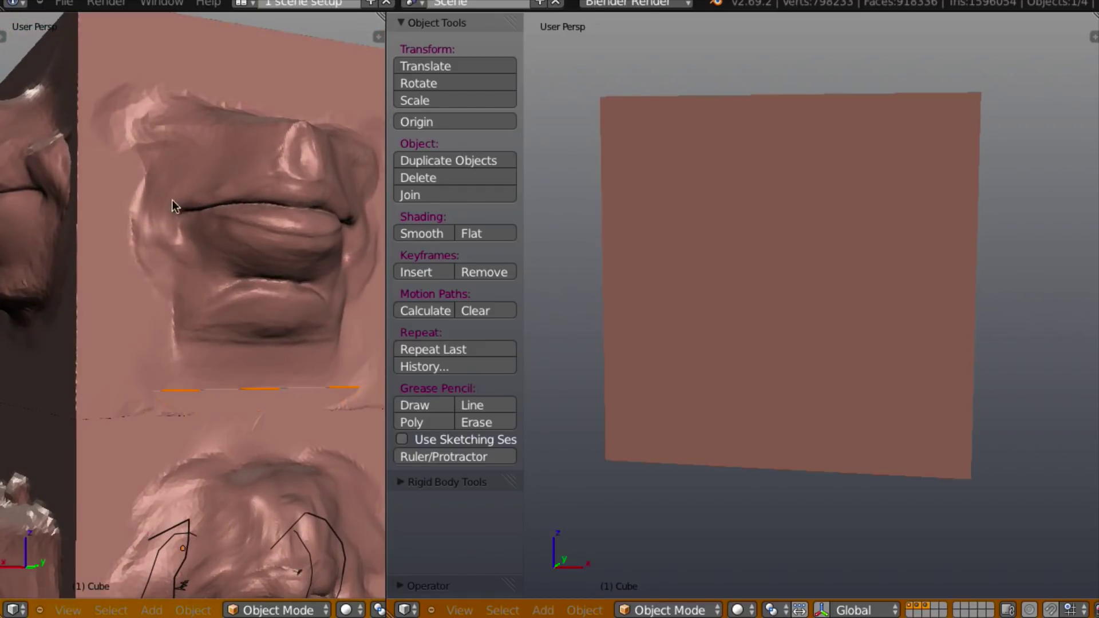
{"action": "mouse_move", "coordinate": [155, 265]}
{"action": "middle_mouse_down"}
{"action": "mouse_move", "coordinate": [288, 303]}
{"action": "mouse_move", "coordinate": [228, 277]}
{"action": "mouse_move", "coordinate": [249, 293]}
{"action": "mouse_move", "coordinate": [272, 290]}
{"action": "mouse_move", "coordinate": [264, 269]}
{"action": "mouse_move", "coordinate": [216, 239]}
{"action": "middle_mouse_up"}
{"action": "middle_click_drag", "start_coordinate": [223, 280], "coordinate": [344, 267]}
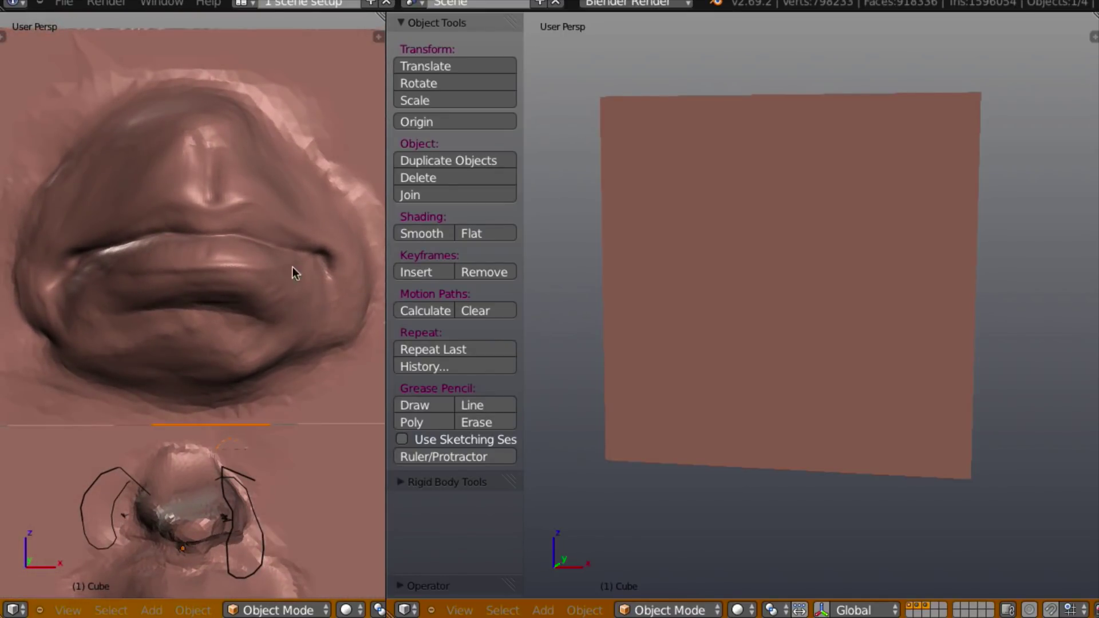
{"action": "scroll", "coordinate": [214, 298], "scroll_direction": "down", "scroll_amount": 2}
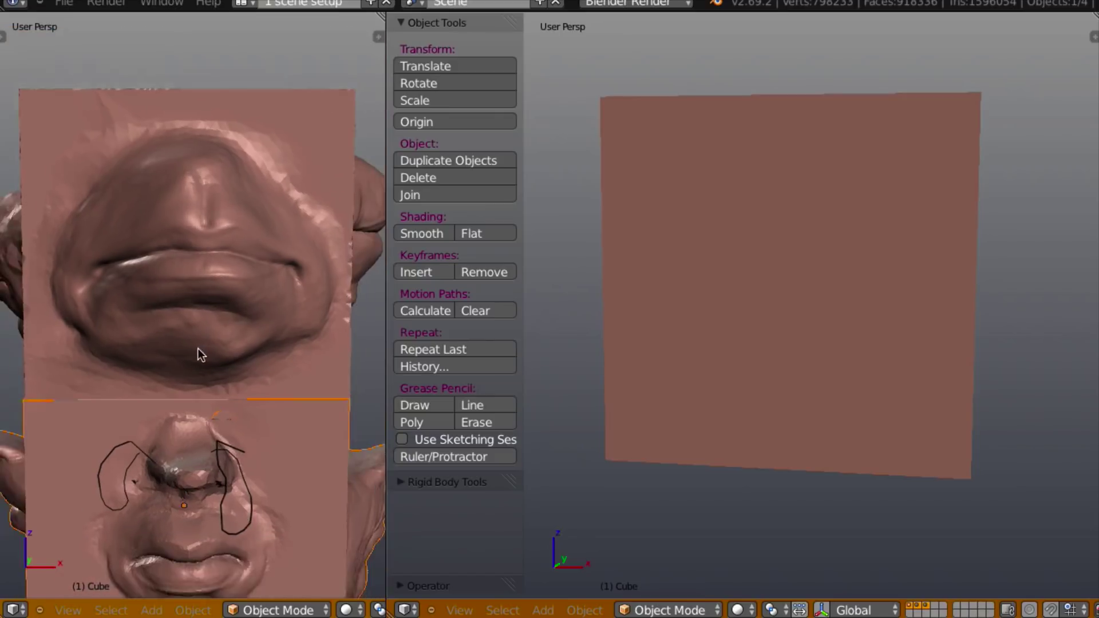
{"action": "scroll", "coordinate": [225, 372], "scroll_direction": "down", "scroll_amount": 3}
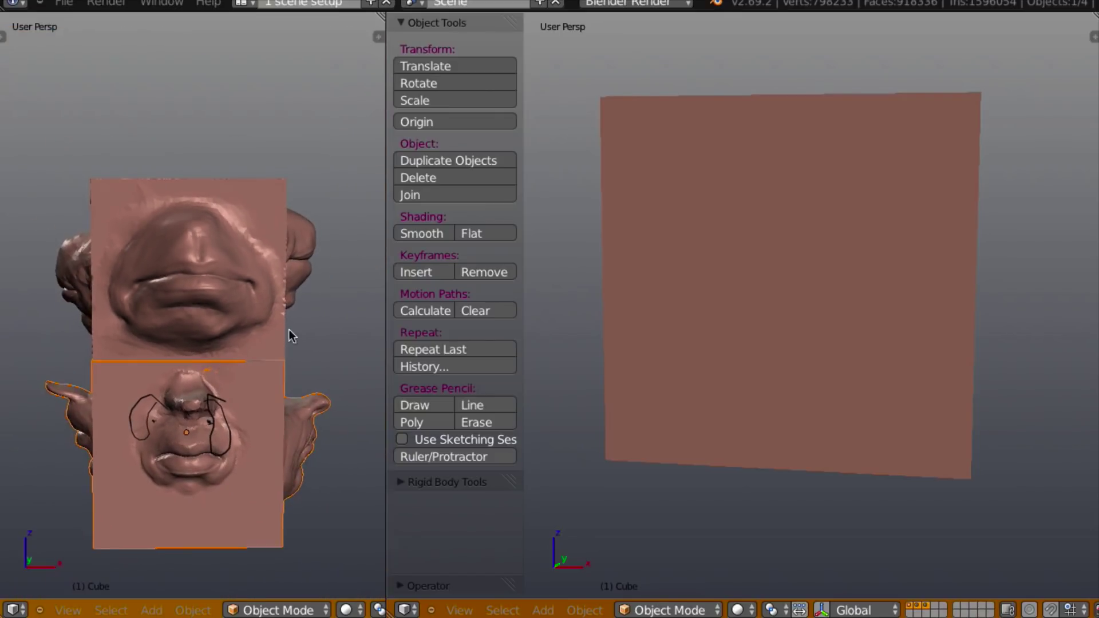
- Turn off the Grease Pencil display in the reference view to hide the annotations
{"action": "middle_click_drag", "start_coordinate": [289, 339], "coordinate": [232, 315]}
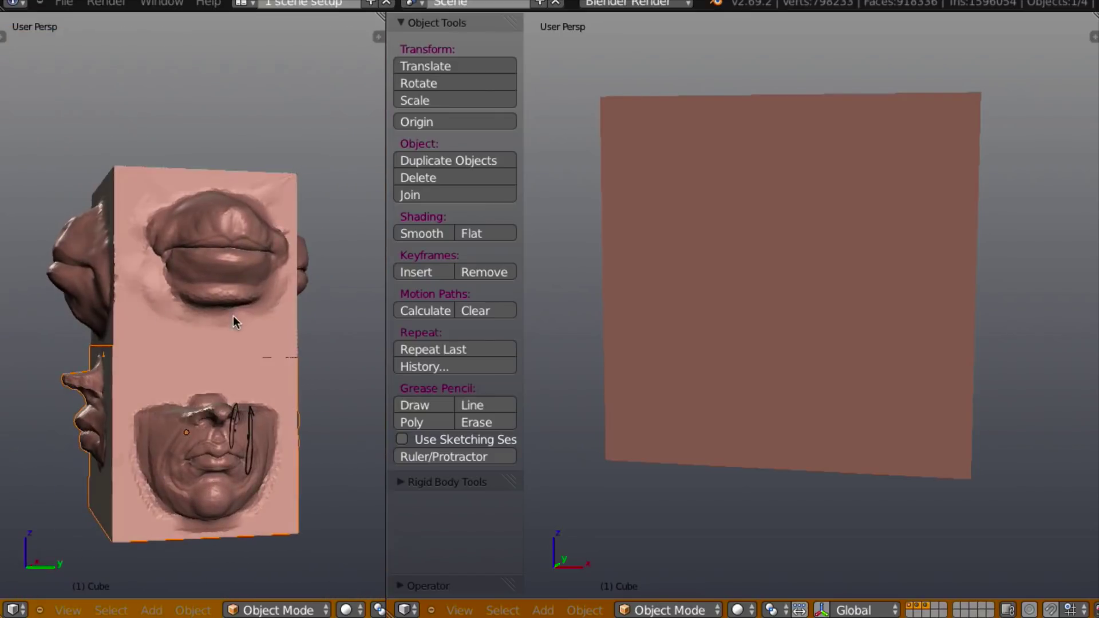
{"action": "key", "text": "n"}
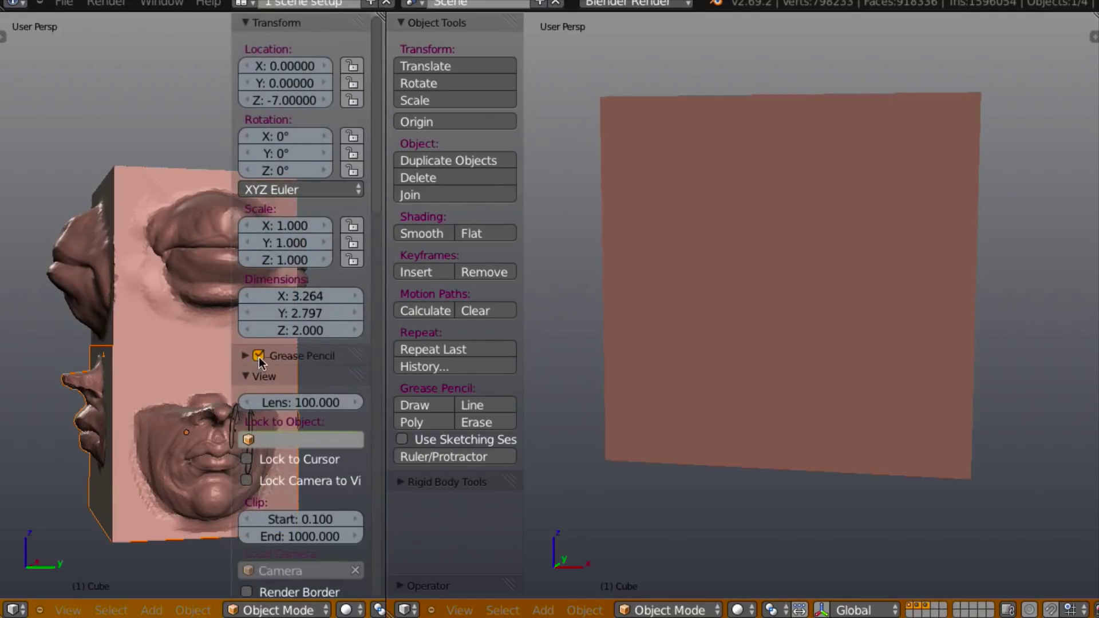
{"action": "key", "text": "n"}
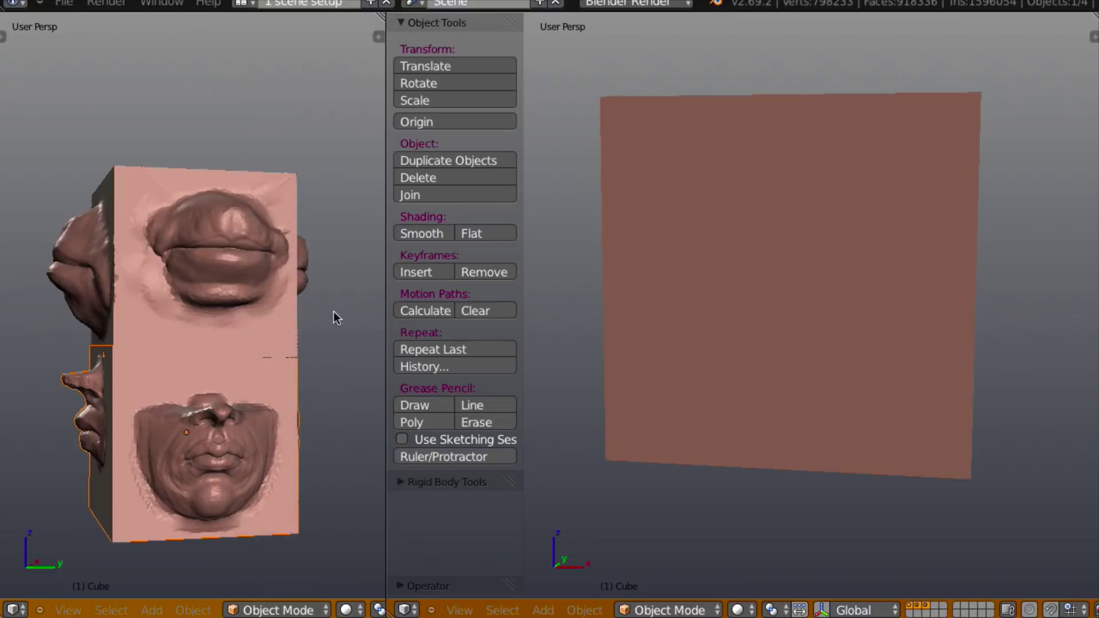
- View the block face with the square-chinned upper mouth and the previously annotated lower mouth
{"action": "mouse_move", "coordinate": [333, 317]}
{"action": "middle_mouse_down"}
{"action": "mouse_move", "coordinate": [414, 319]}
{"action": "mouse_move", "coordinate": [311, 373]}
{"action": "middle_mouse_up"}
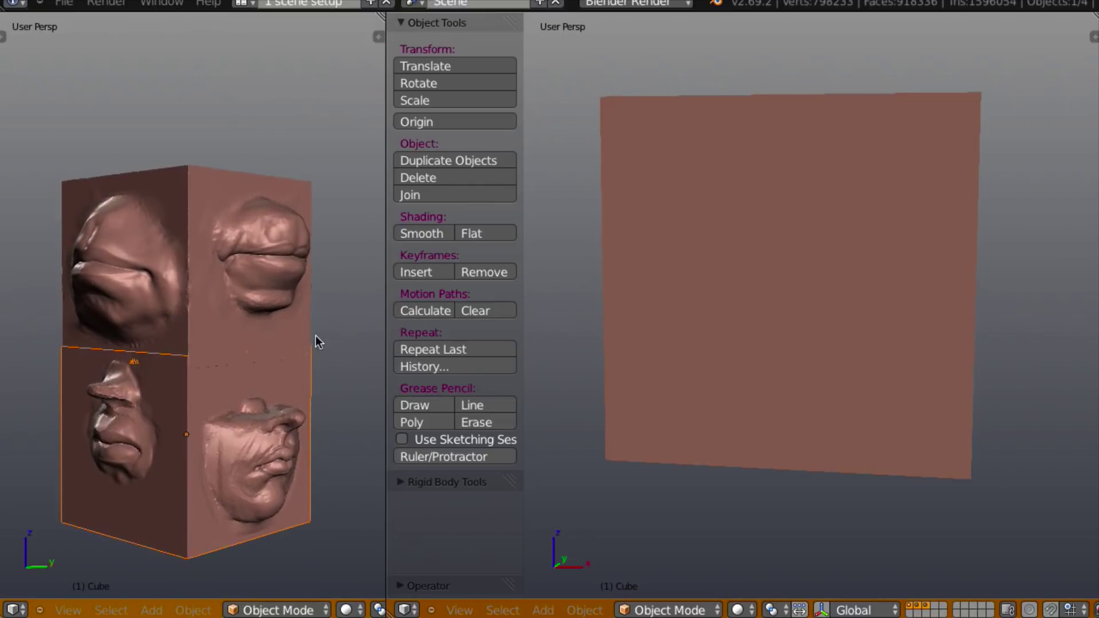
{"action": "scroll", "coordinate": [315, 336], "scroll_direction": "up", "scroll_amount": 4}
{"action": "mouse_move", "coordinate": [311, 334]}
{"action": "middle_mouse_down"}
{"action": "mouse_move", "coordinate": [225, 343]}
{"action": "mouse_move", "coordinate": [11, 335]}
{"action": "mouse_move", "coordinate": [117, 454]}
{"action": "middle_mouse_up"}
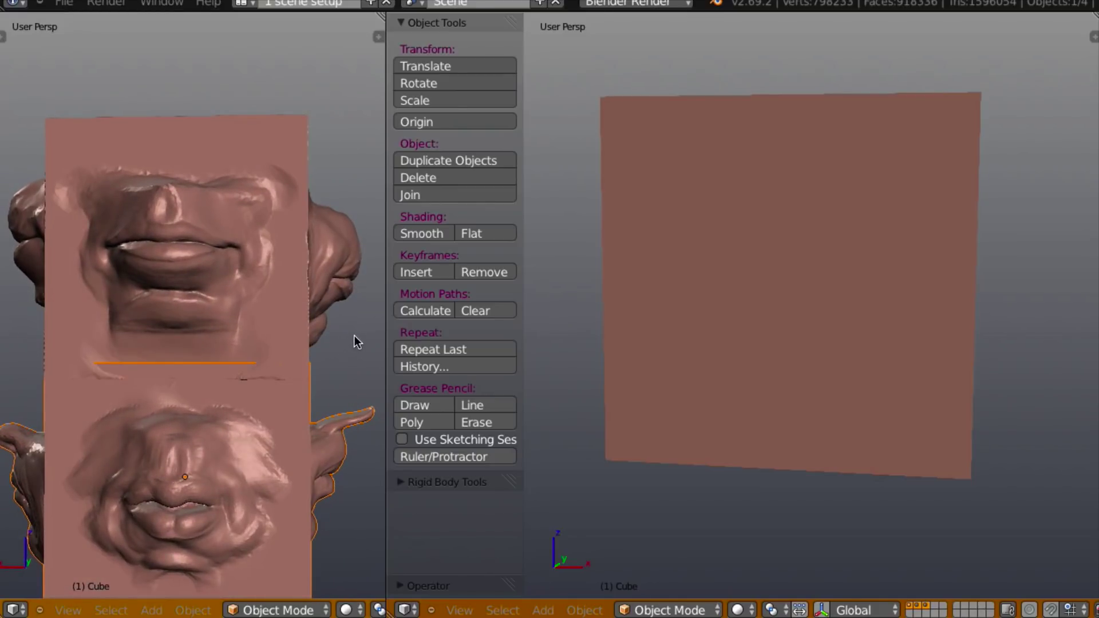
- Select the blank cube and switch it to Edit Mode
{"action": "mouse_move", "coordinate": [355, 342]}
{"action": "middle_mouse_down"}
{"action": "mouse_move", "coordinate": [351, 233]}
{"action": "mouse_move", "coordinate": [338, 271]}
{"action": "mouse_move", "coordinate": [367, 278]}
{"action": "middle_mouse_up"}
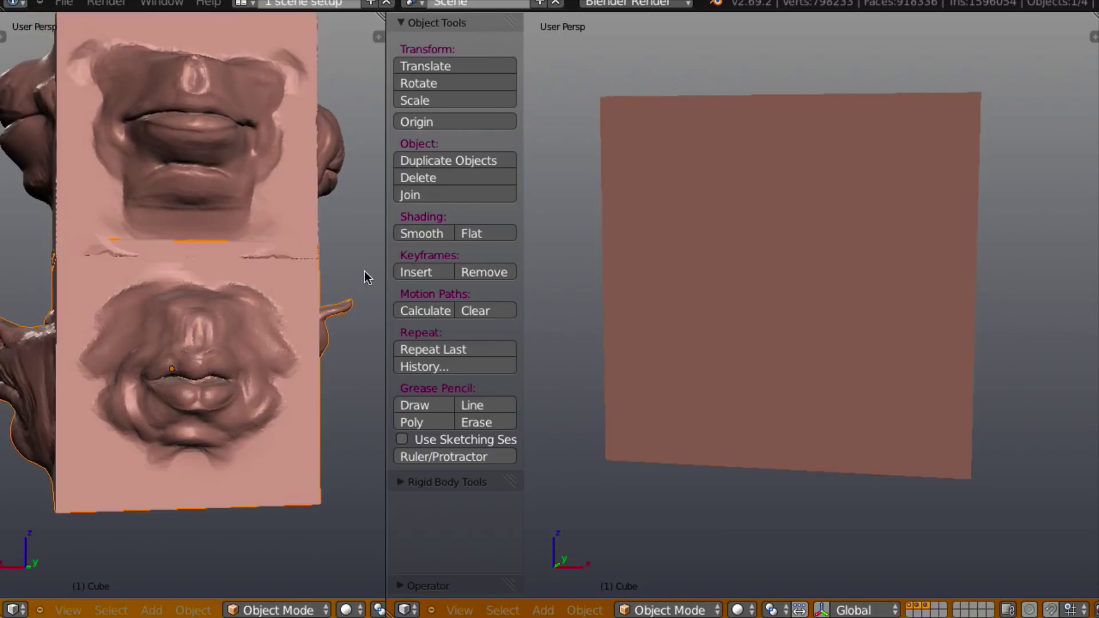
{"action": "scroll", "coordinate": [338, 372], "scroll_direction": "up", "scroll_amount": 4}
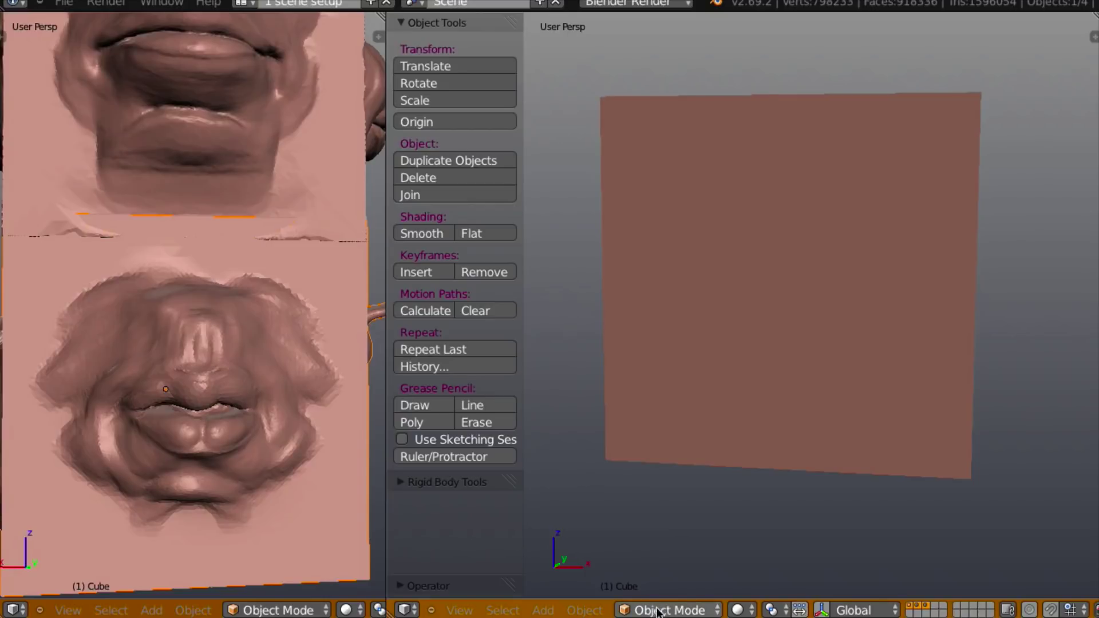
{"action": "right_click", "coordinate": [805, 424]}
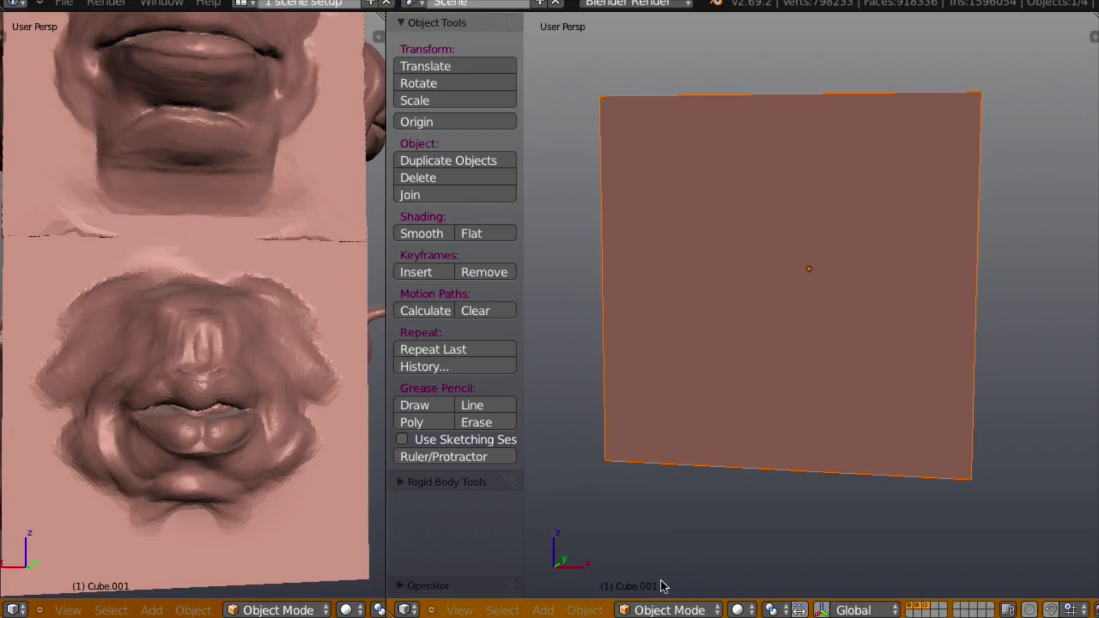
{"action": "left_click", "coordinate": [669, 611]}
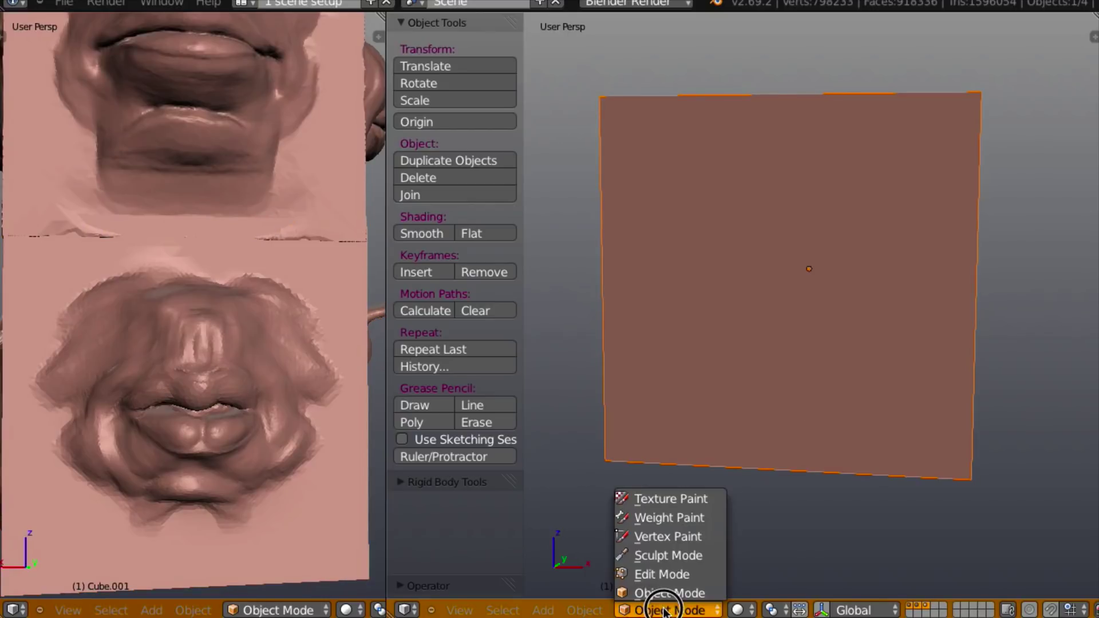
{"action": "left_click", "coordinate": [675, 574]}
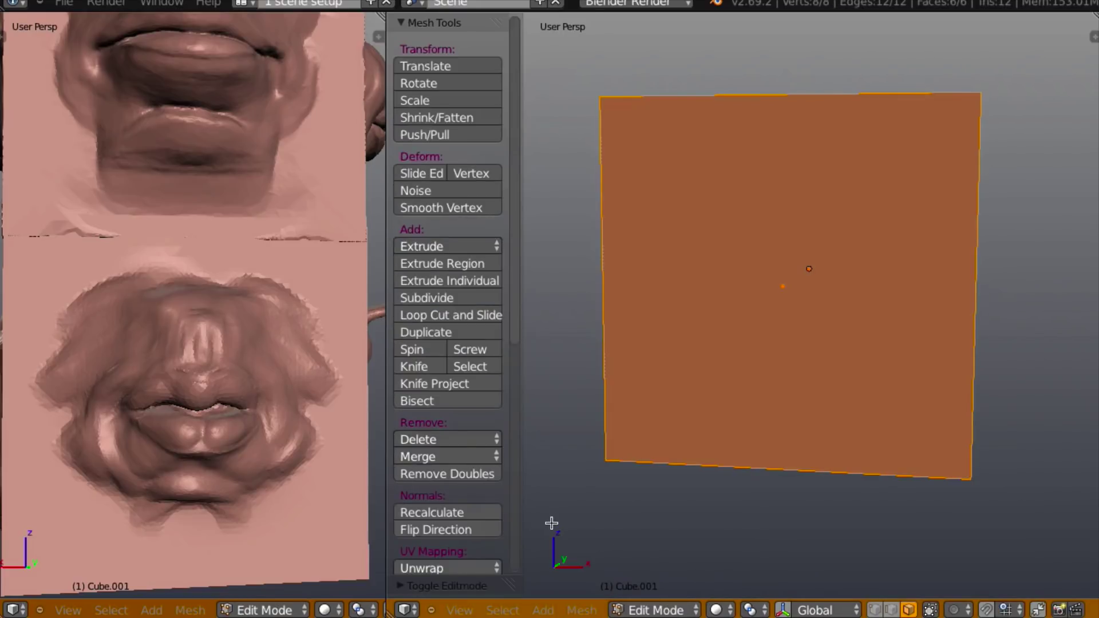
- Subdivide the whole cube with 8 cuts
{"action": "left_click", "coordinate": [582, 610]}
{"action": "key", "text": "w"}
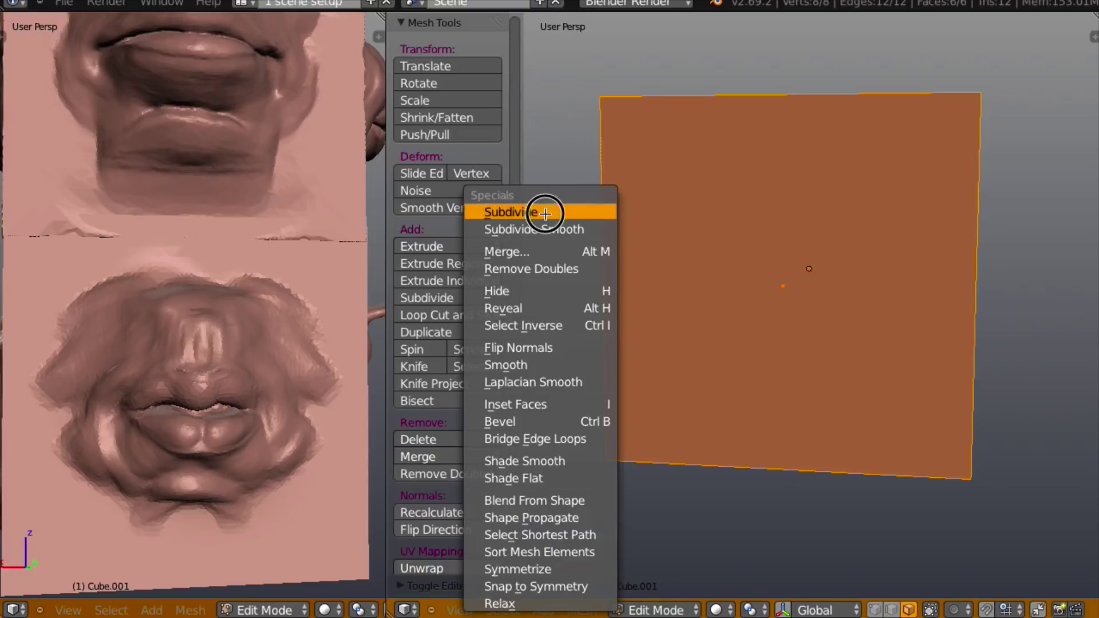
{"action": "left_click", "coordinate": [566, 212]}
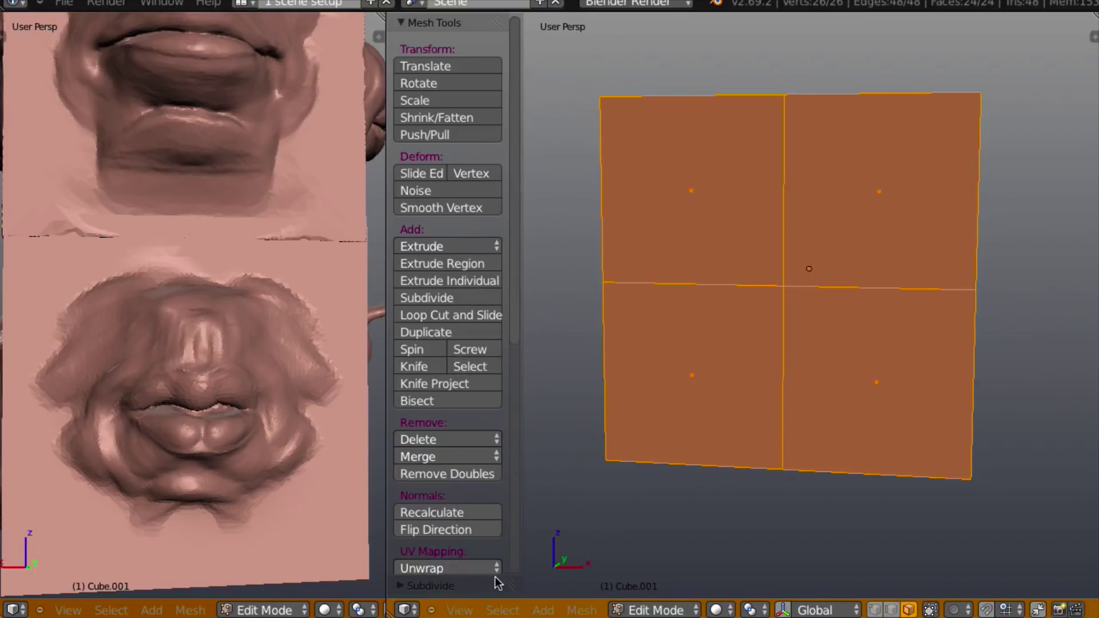
{"action": "left_click_drag", "start_coordinate": [497, 576], "coordinate": [498, 485]}
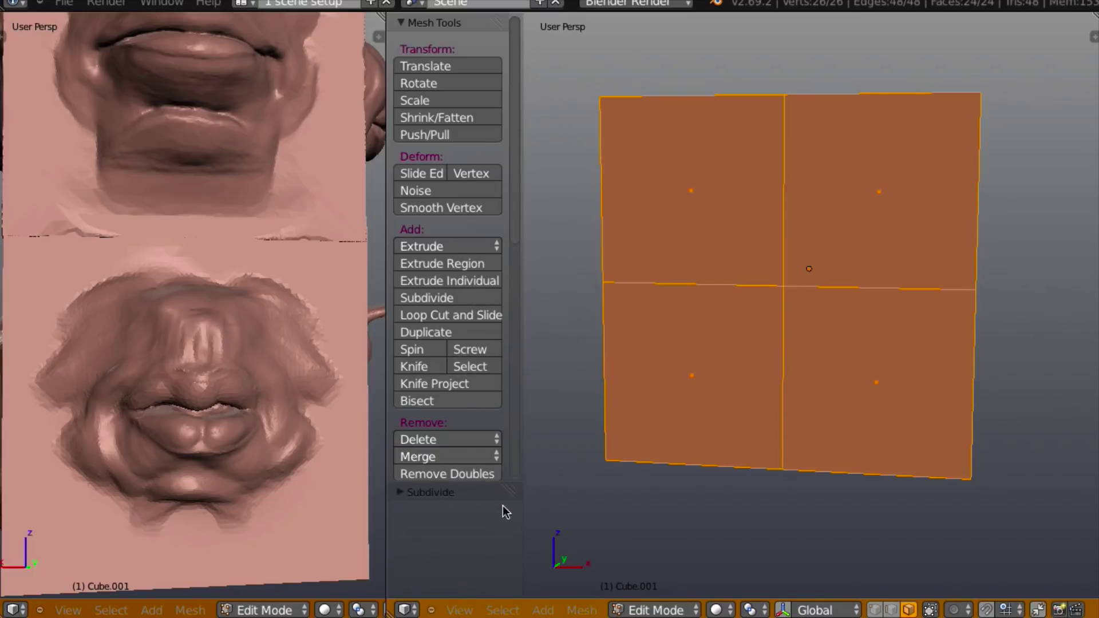
{"action": "left_click", "coordinate": [400, 494]}
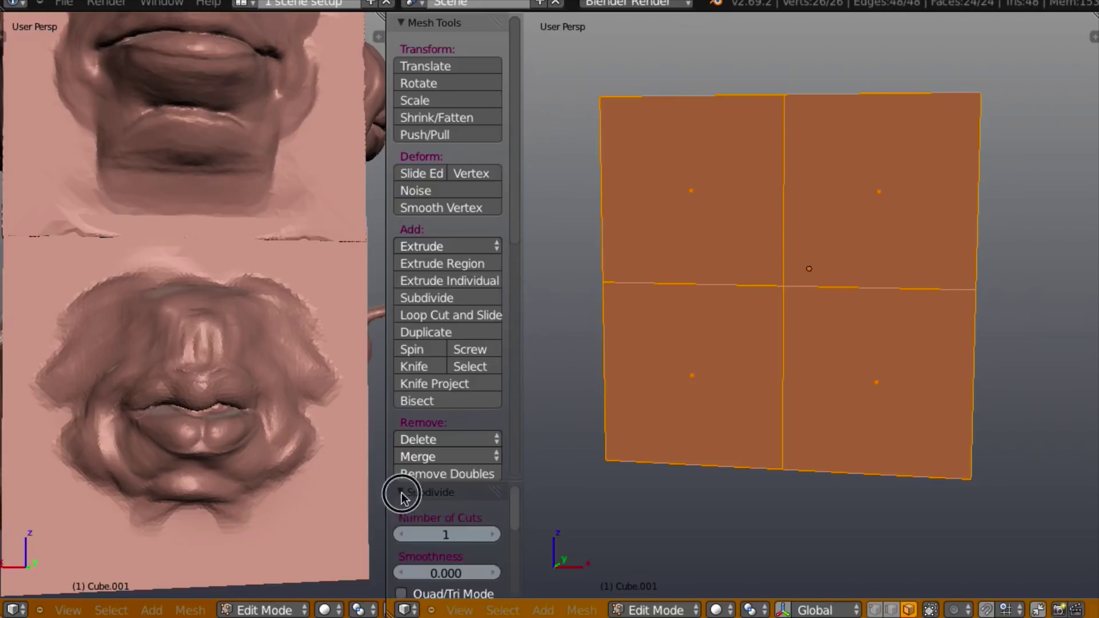
{"action": "left_click", "coordinate": [488, 536]}
{"action": "left_click", "coordinate": [488, 535]}
{"action": "left_click", "coordinate": [488, 536]}
{"action": "left_click", "coordinate": [489, 535]}
{"action": "left_click", "coordinate": [488, 536]}
{"action": "left_click", "coordinate": [488, 536]}
{"action": "left_click", "coordinate": [489, 535]}
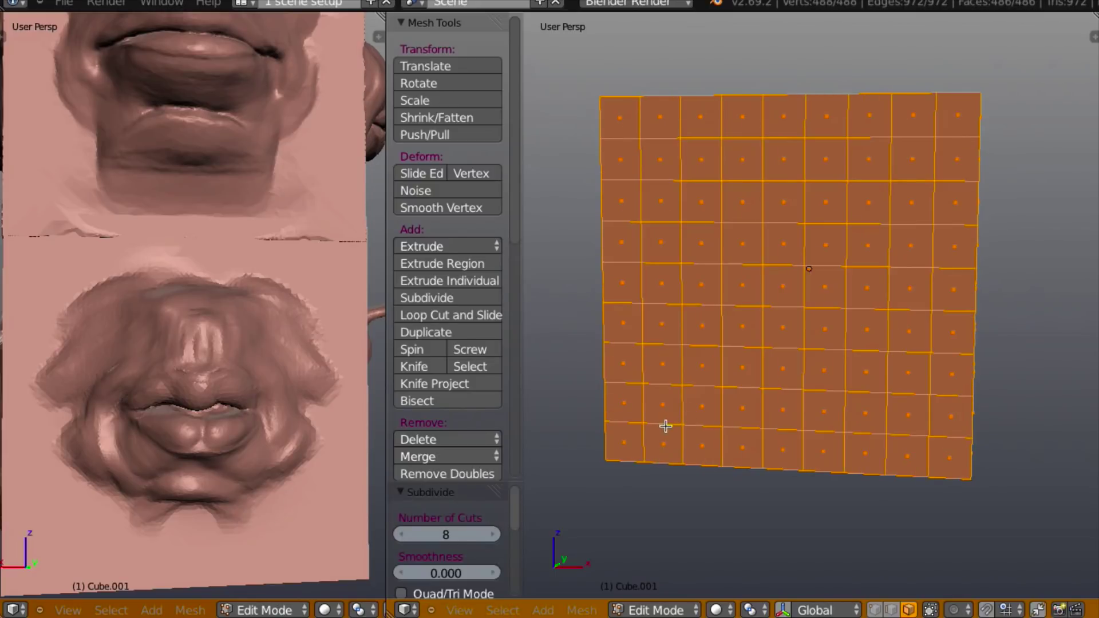
- Switch the subdivided cube to Sculpt Mode and enable dynamic topology
{"action": "left_click", "coordinate": [664, 610]}
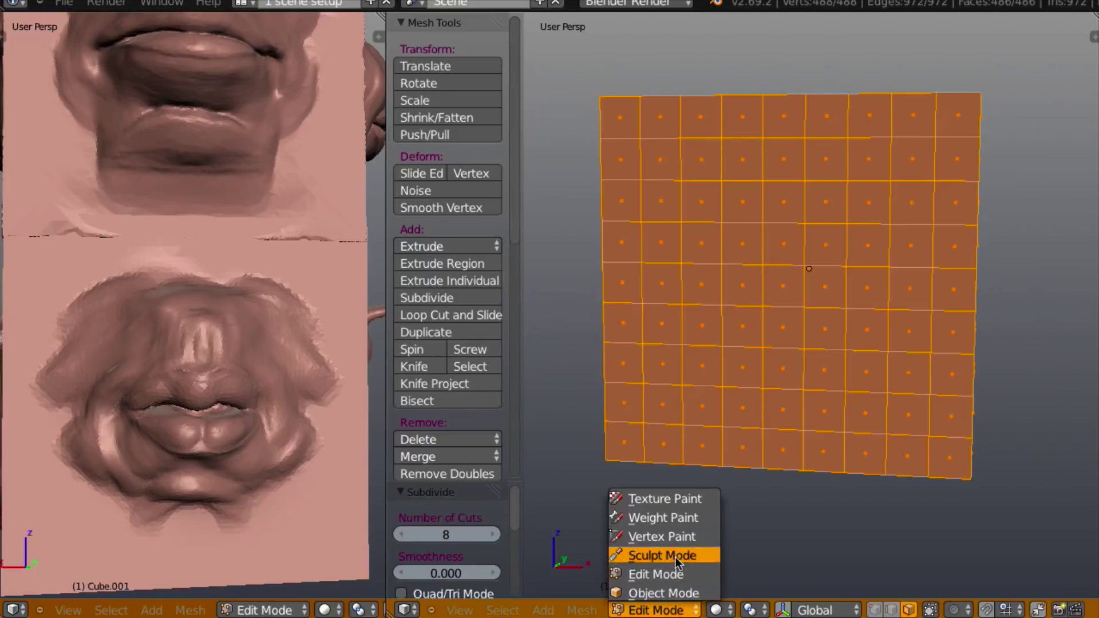
{"action": "left_click", "coordinate": [685, 553]}
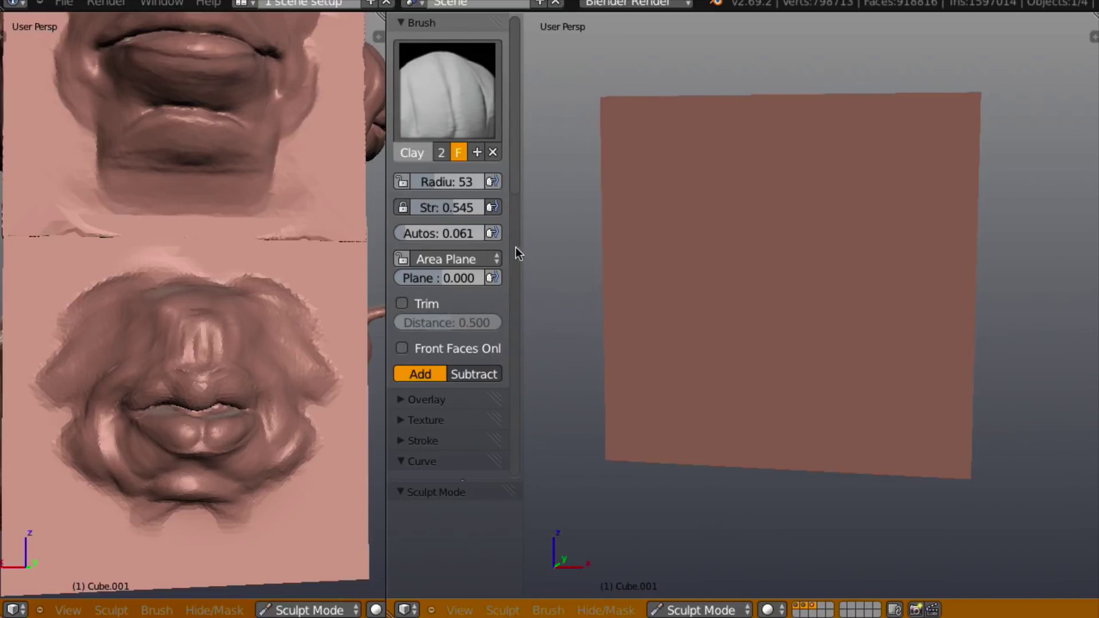
{"action": "left_click_drag", "start_coordinate": [517, 182], "coordinate": [510, 346]}
{"action": "left_click", "coordinate": [468, 264]}
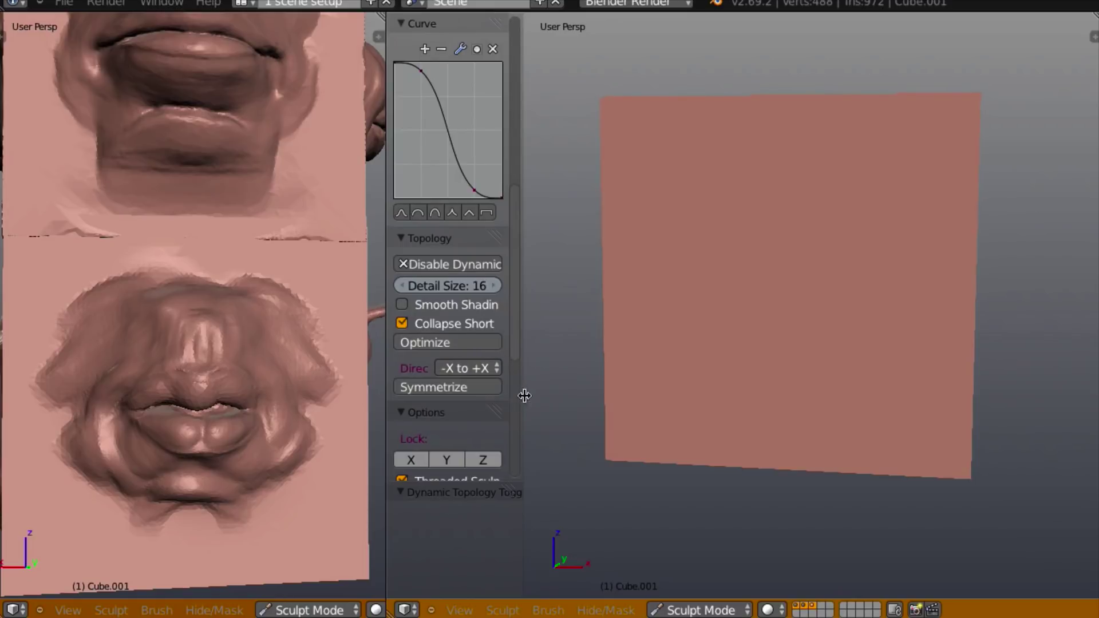
- Turn on X-axis mirror symmetry for sculpting and frame the cube's front face closely
{"action": "scroll", "coordinate": [521, 339], "scroll_direction": "down", "scroll_amount": 3}
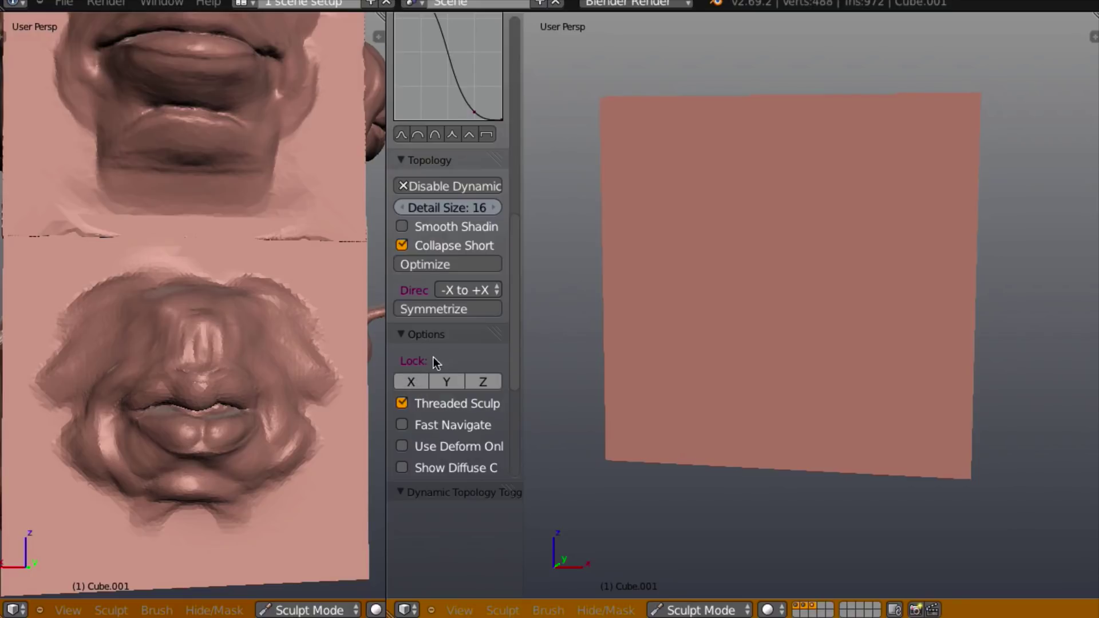
{"action": "left_click", "coordinate": [407, 337]}
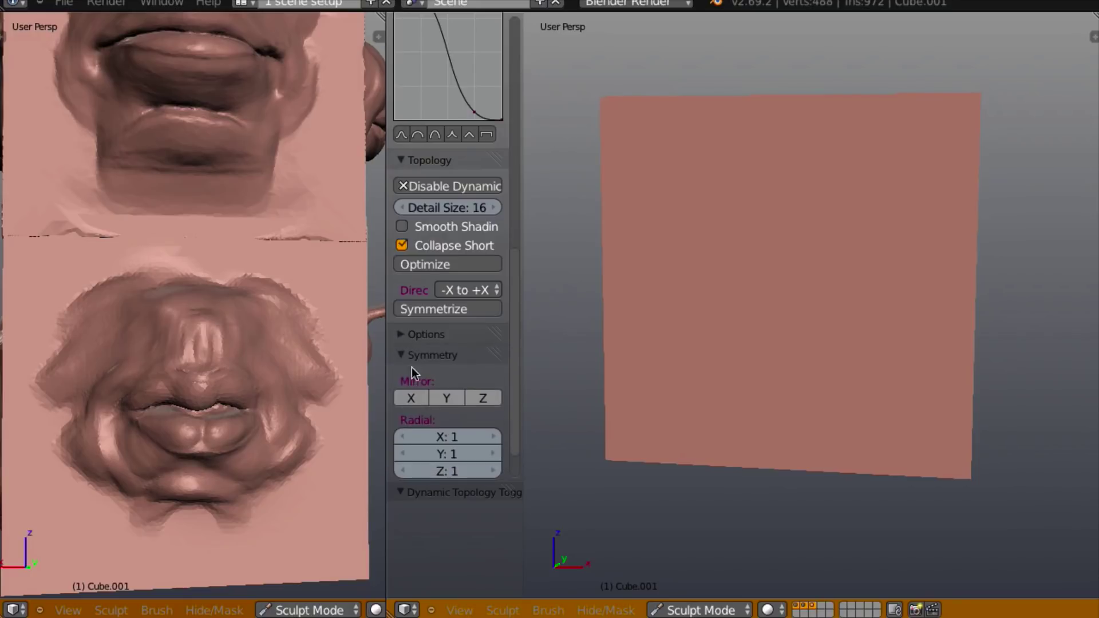
{"action": "left_click", "coordinate": [408, 398]}
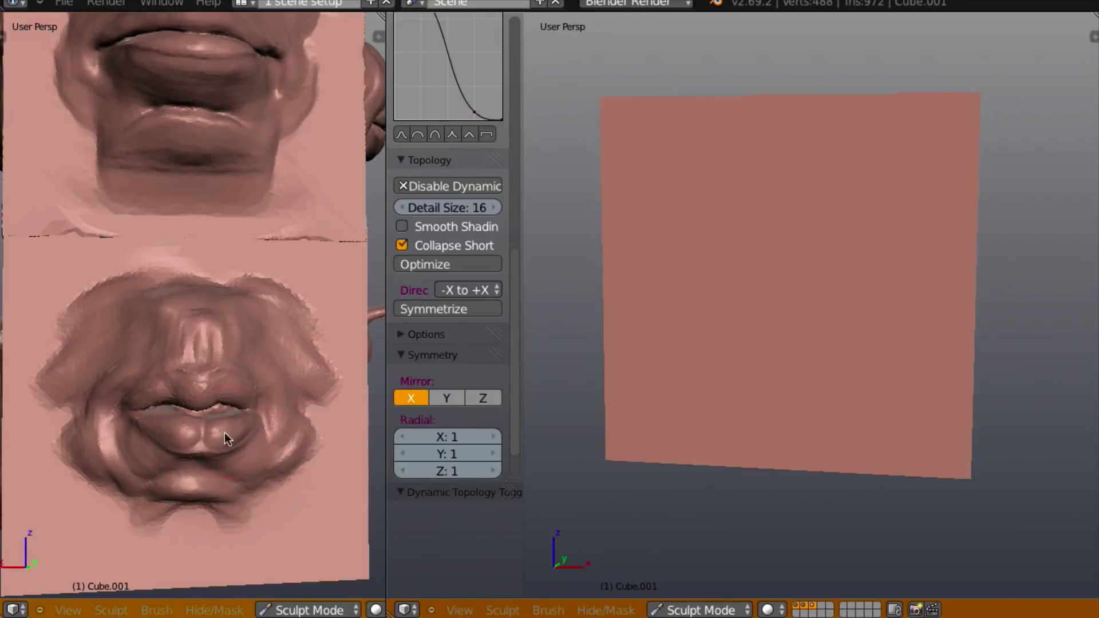
{"action": "middle_click_drag", "start_coordinate": [804, 474], "coordinate": [816, 479], "text": "shift"}
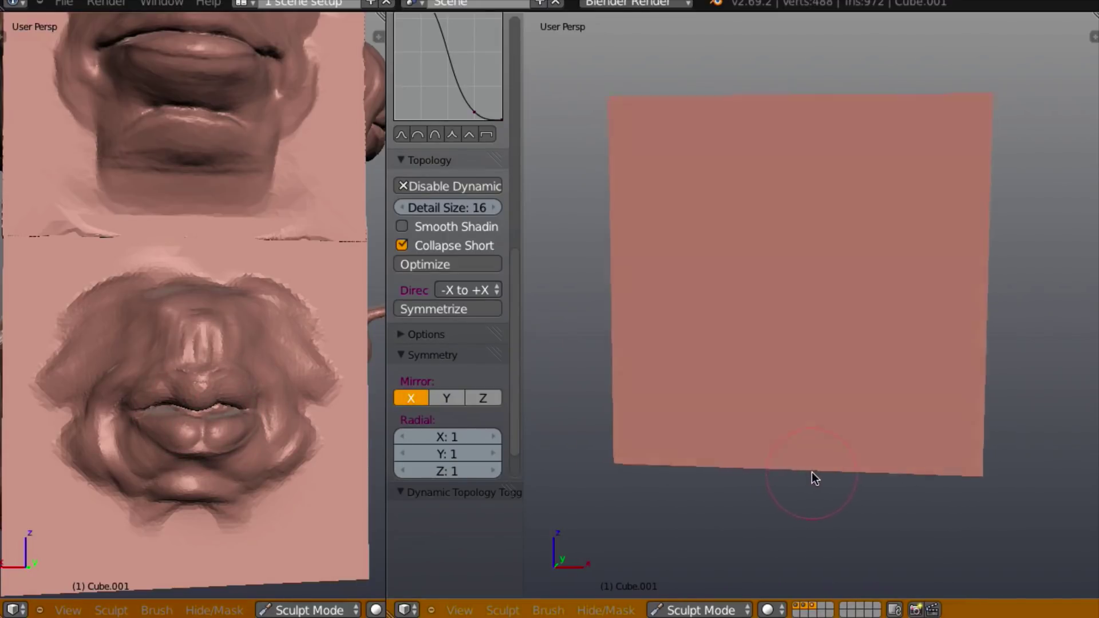
{"action": "middle_click_drag", "start_coordinate": [891, 507], "coordinate": [932, 459], "text": "ctrl"}
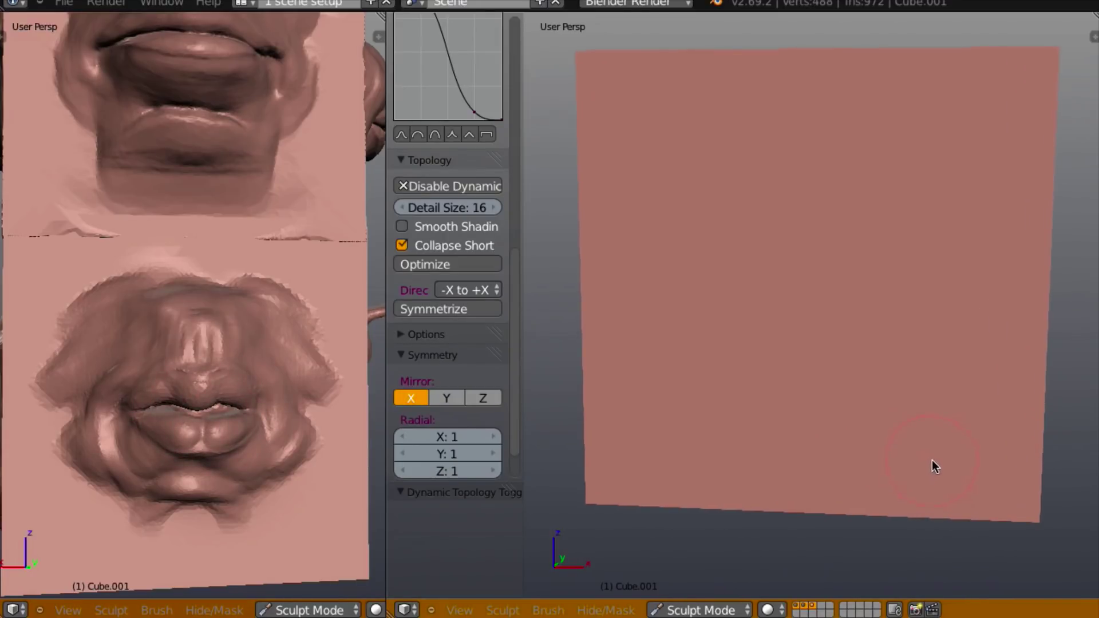
{"action": "middle_click_drag", "start_coordinate": [947, 394], "coordinate": [868, 400], "text": "shift"}
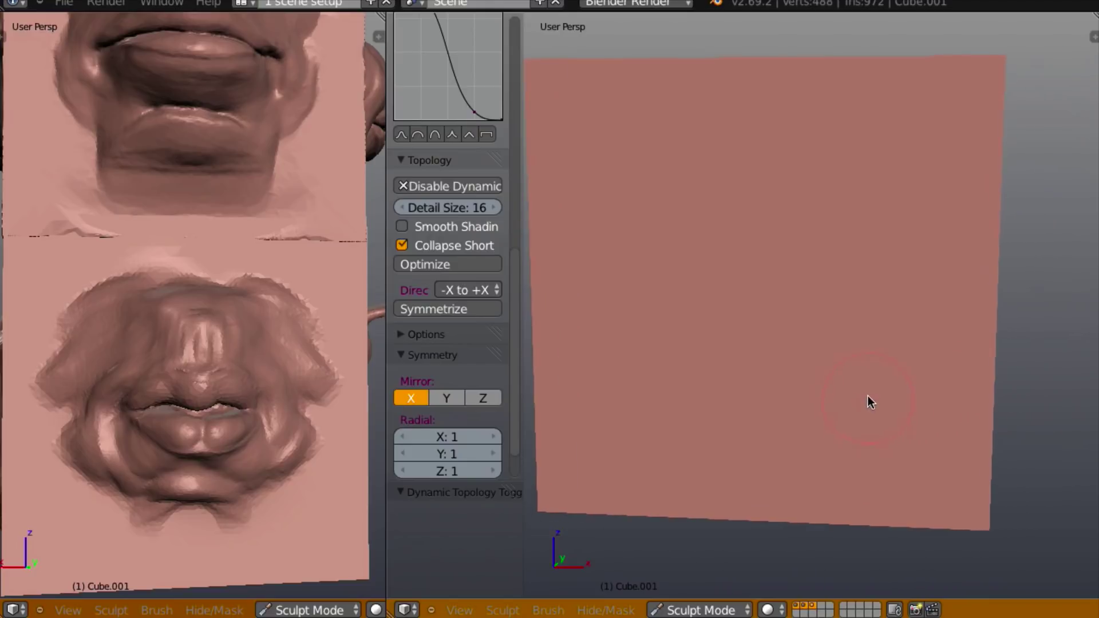
- Examine the reference mouths from below and at oblique angles to study how they curve and project from the block
{"action": "mouse_move", "coordinate": [318, 480]}
{"action": "middle_mouse_down"}
{"action": "mouse_move", "coordinate": [272, 467]}
{"action": "mouse_move", "coordinate": [290, 424]}
{"action": "mouse_move", "coordinate": [297, 448]}
{"action": "mouse_move", "coordinate": [300, 429]}
{"action": "mouse_move", "coordinate": [291, 469]}
{"action": "mouse_move", "coordinate": [273, 362]}
{"action": "mouse_move", "coordinate": [236, 310]}
{"action": "mouse_move", "coordinate": [252, 294]}
{"action": "mouse_move", "coordinate": [294, 385]}
{"action": "mouse_move", "coordinate": [290, 277]}
{"action": "mouse_move", "coordinate": [281, 355]}
{"action": "mouse_move", "coordinate": [277, 292]}
{"action": "mouse_move", "coordinate": [284, 474]}
{"action": "mouse_move", "coordinate": [271, 346]}
{"action": "mouse_move", "coordinate": [221, 145]}
{"action": "middle_mouse_up"}
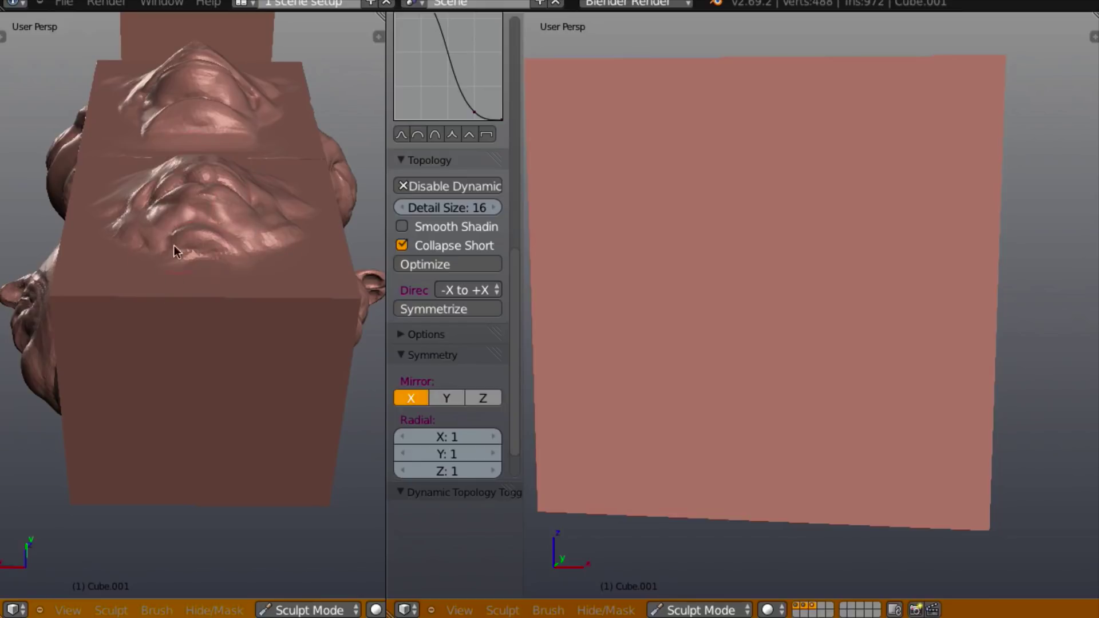
{"action": "mouse_move", "coordinate": [175, 250]}
{"action": "middle_mouse_down"}
{"action": "mouse_move", "coordinate": [287, 304]}
{"action": "mouse_move", "coordinate": [302, 296]}
{"action": "middle_mouse_up"}
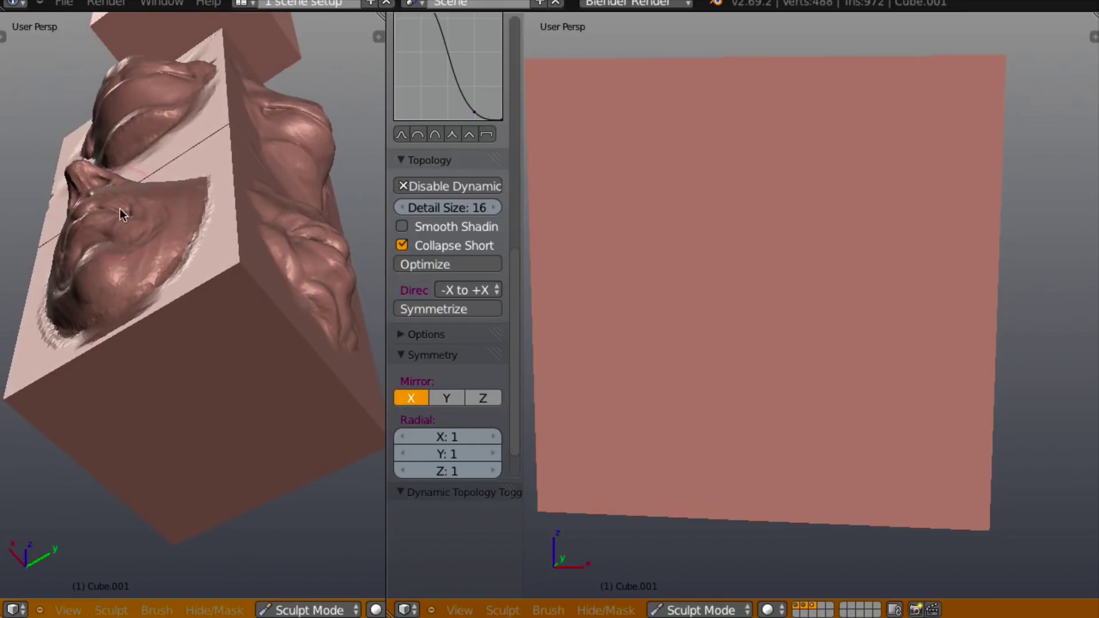
{"action": "mouse_move", "coordinate": [104, 198]}
{"action": "middle_mouse_down"}
{"action": "mouse_move", "coordinate": [235, 204]}
{"action": "mouse_move", "coordinate": [208, 205]}
{"action": "middle_mouse_up"}
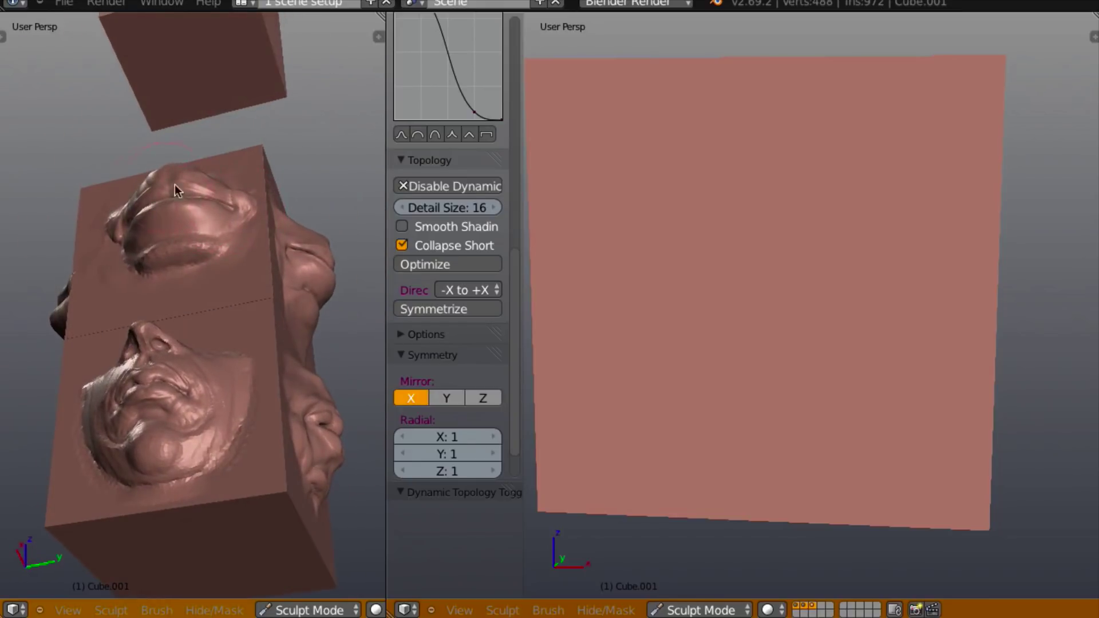
{"action": "mouse_move", "coordinate": [265, 245]}
{"action": "middle_mouse_down"}
{"action": "mouse_move", "coordinate": [215, 284]}
{"action": "mouse_move", "coordinate": [105, 292]}
{"action": "middle_mouse_up"}
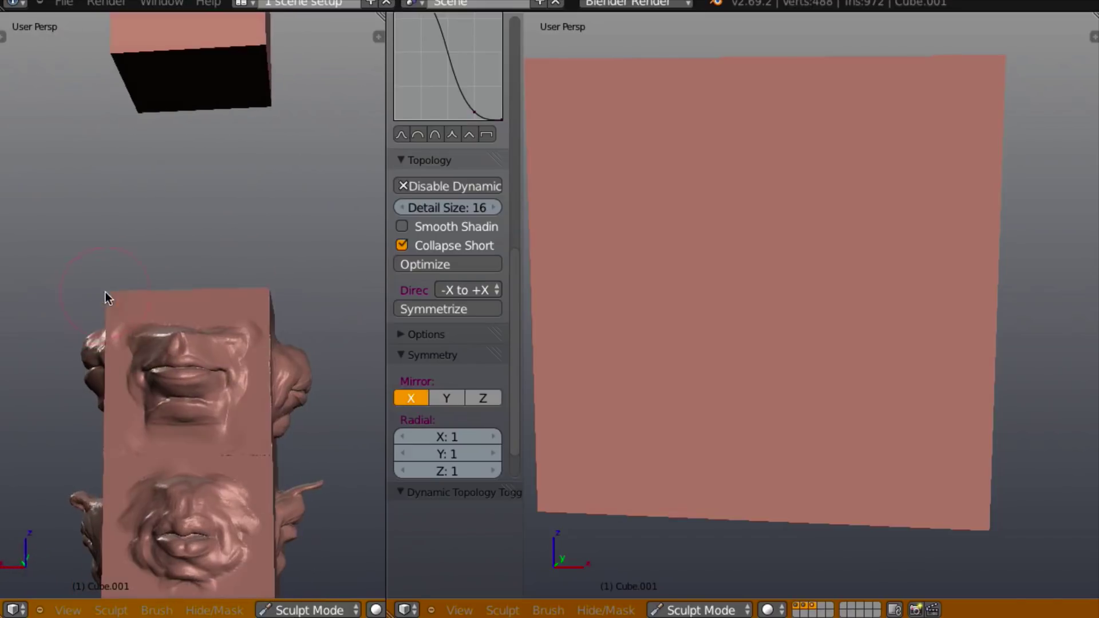
{"action": "mouse_move", "coordinate": [283, 342]}
{"action": "middle_mouse_down"}
{"action": "mouse_move", "coordinate": [309, 287]}
{"action": "mouse_move", "coordinate": [313, 313]}
{"action": "mouse_move", "coordinate": [346, 23]}
{"action": "middle_mouse_up"}
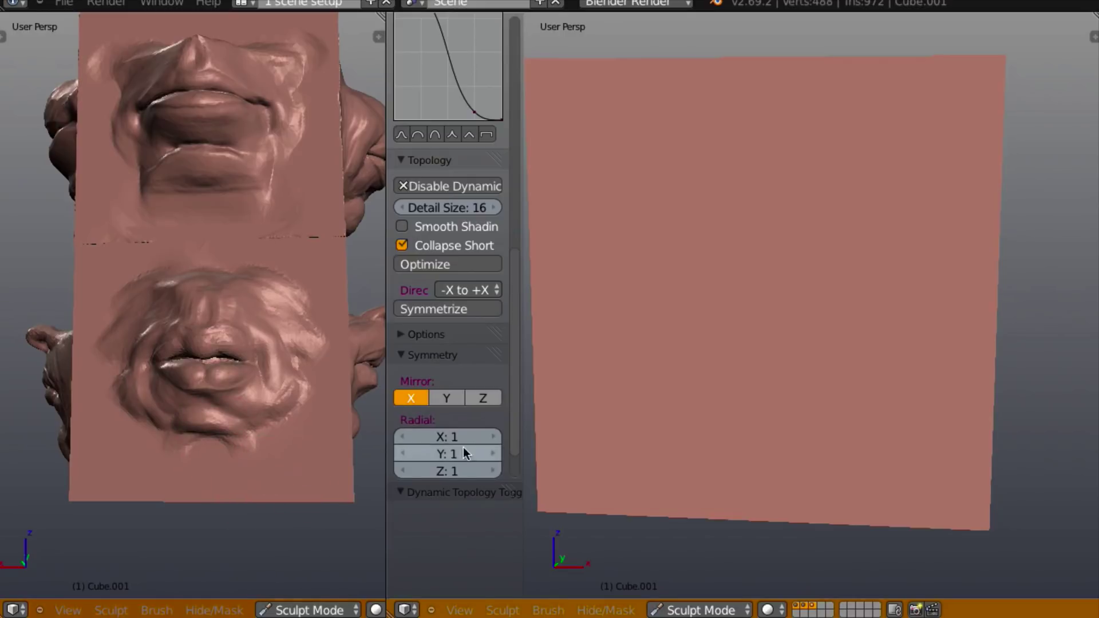
- Set the Clay brush strength to 1.000 and build up a wide, domed upper mouth mass with a rounded mass below it on the cube's front face
{"action": "middle_click_drag", "start_coordinate": [827, 545], "coordinate": [848, 534]}
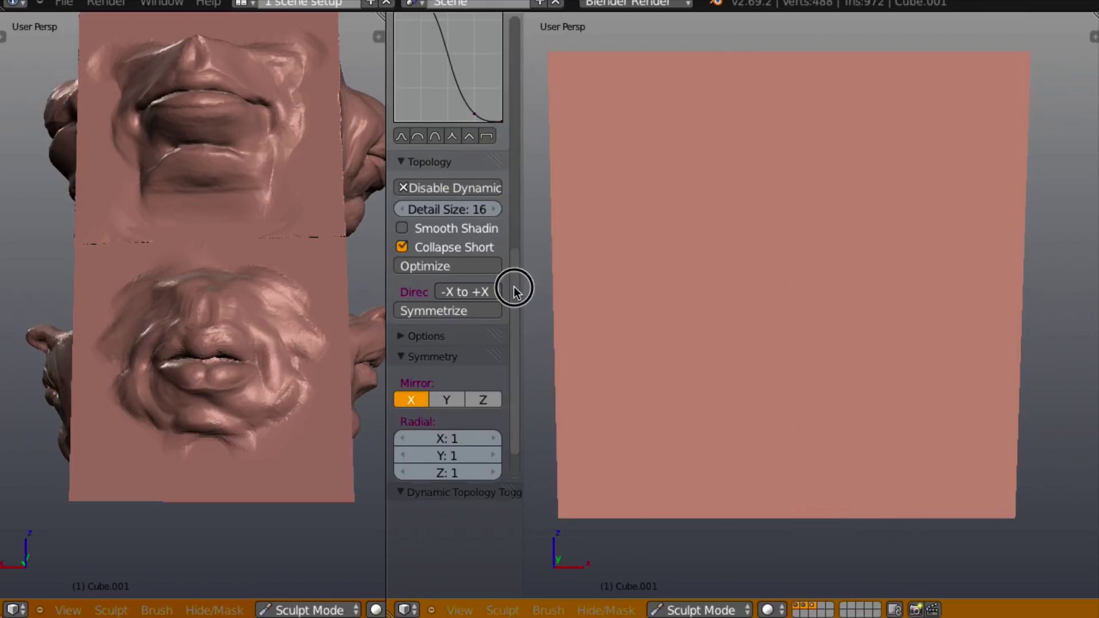
{"action": "left_click_drag", "start_coordinate": [515, 282], "coordinate": [527, 52]}
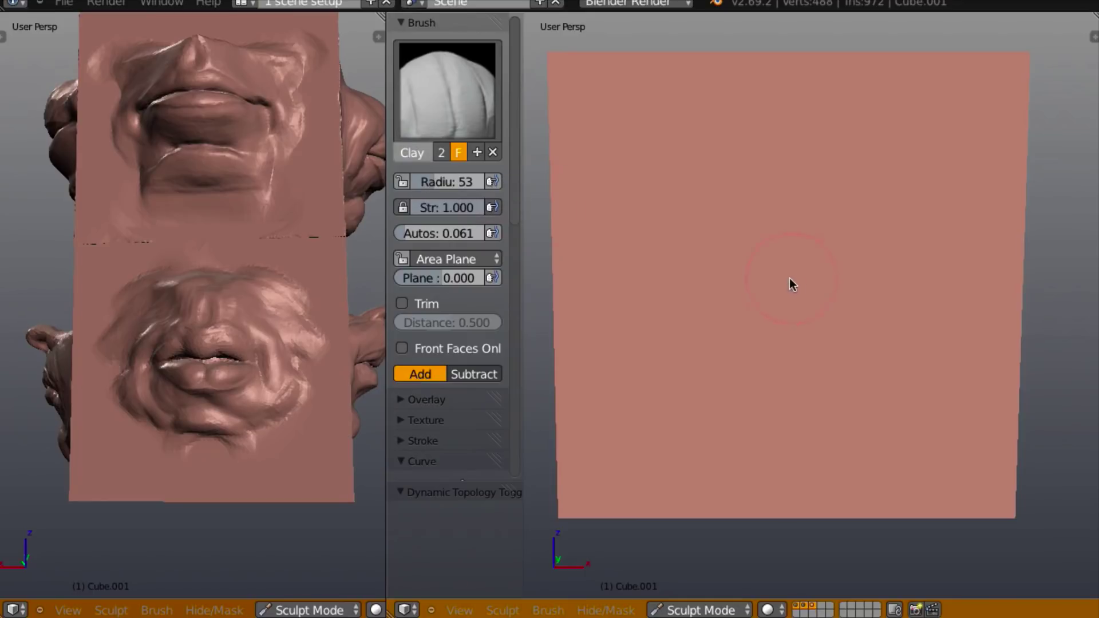
{"action": "mouse_move", "coordinate": [708, 289]}
{"action": "left_mouse_down"}
{"action": "mouse_move", "coordinate": [802, 276]}
{"action": "mouse_move", "coordinate": [695, 282]}
{"action": "mouse_move", "coordinate": [814, 279]}
{"action": "mouse_move", "coordinate": [740, 261]}
{"action": "mouse_move", "coordinate": [812, 236]}
{"action": "mouse_move", "coordinate": [773, 266]}
{"action": "mouse_move", "coordinate": [772, 328]}
{"action": "mouse_move", "coordinate": [706, 259]}
{"action": "mouse_move", "coordinate": [709, 270]}
{"action": "mouse_move", "coordinate": [687, 268]}
{"action": "mouse_move", "coordinate": [766, 242]}
{"action": "mouse_move", "coordinate": [794, 253]}
{"action": "mouse_move", "coordinate": [689, 275]}
{"action": "mouse_move", "coordinate": [748, 277]}
{"action": "left_mouse_up"}
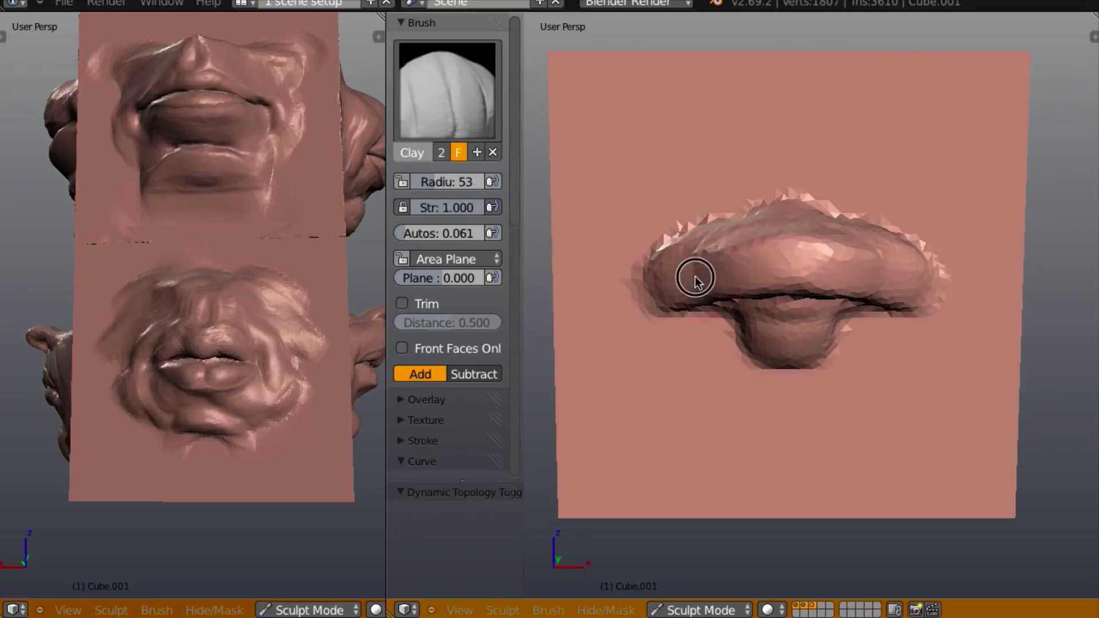
{"action": "mouse_move", "coordinate": [695, 279]}
{"action": "left_mouse_down"}
{"action": "mouse_move", "coordinate": [790, 233]}
{"action": "mouse_move", "coordinate": [750, 216]}
{"action": "mouse_move", "coordinate": [756, 209]}
{"action": "mouse_move", "coordinate": [745, 214]}
{"action": "mouse_move", "coordinate": [768, 204]}
{"action": "mouse_move", "coordinate": [717, 252]}
{"action": "left_mouse_up"}
{"action": "middle_click_drag", "start_coordinate": [717, 253], "coordinate": [882, 277]}
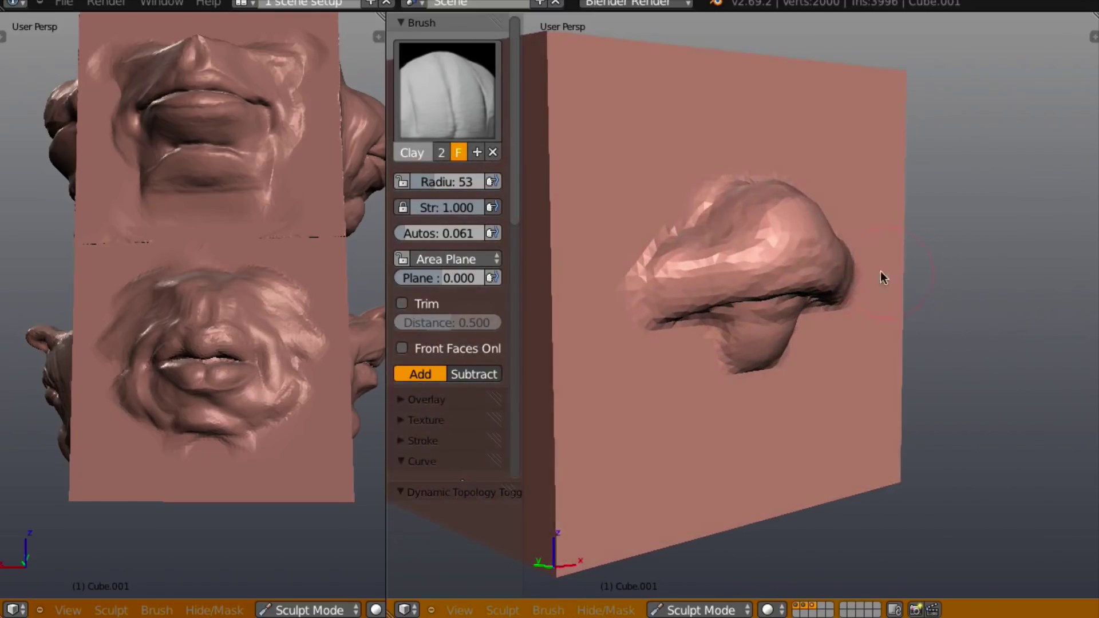
{"action": "middle_click_drag", "start_coordinate": [789, 264], "coordinate": [668, 256]}
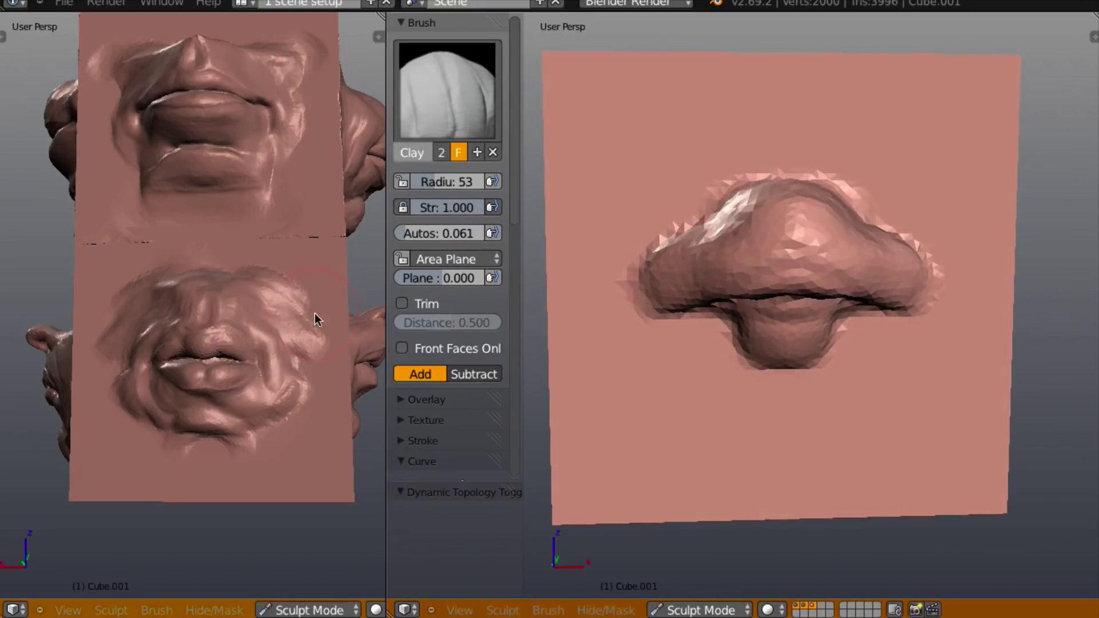
- Study the other reference mouths from the front and the protrusion of the lips and chin in side profile
{"action": "mouse_move", "coordinate": [315, 314]}
{"action": "middle_mouse_down"}
{"action": "mouse_move", "coordinate": [211, 321]}
{"action": "mouse_move", "coordinate": [223, 315]}
{"action": "middle_mouse_up"}
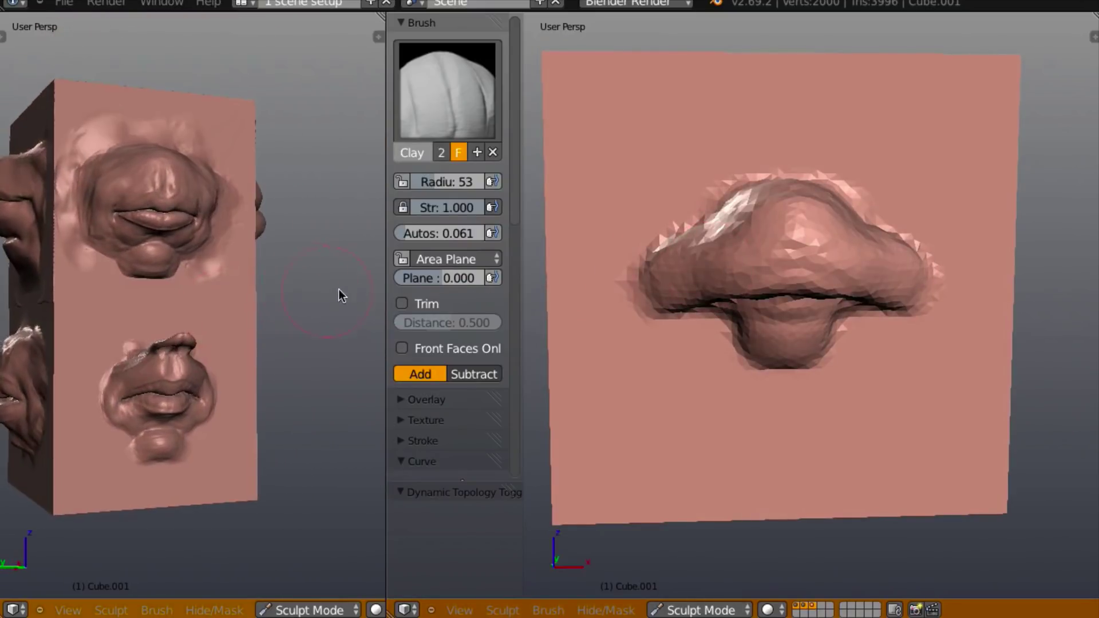
{"action": "mouse_move", "coordinate": [339, 290]}
{"action": "middle_mouse_down"}
{"action": "mouse_move", "coordinate": [66, 318]}
{"action": "mouse_move", "coordinate": [73, 327]}
{"action": "middle_mouse_up"}
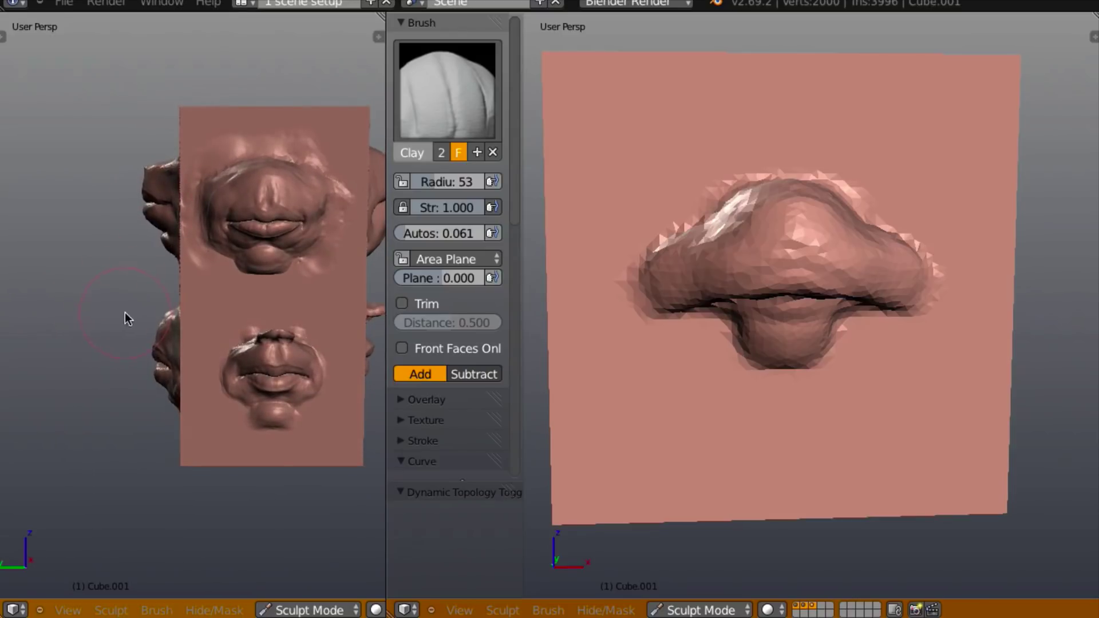
{"action": "scroll", "coordinate": [129, 290], "scroll_direction": "up", "scroll_amount": 2}
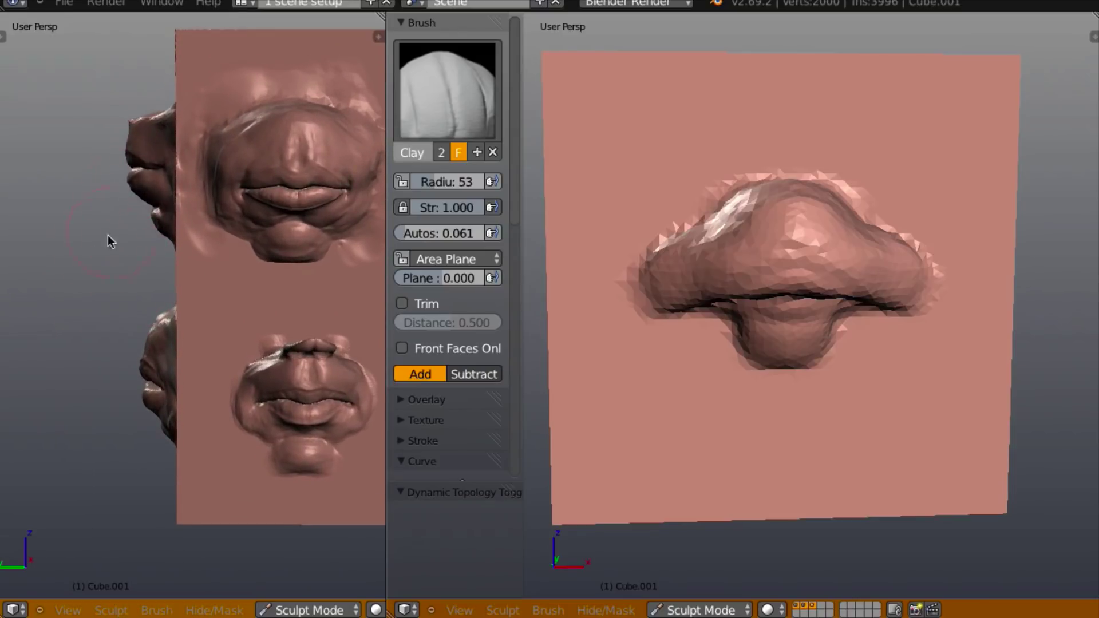
{"action": "mouse_move", "coordinate": [99, 253]}
{"action": "middle_mouse_down"}
{"action": "mouse_move", "coordinate": [175, 245]}
{"action": "mouse_move", "coordinate": [339, 256]}
{"action": "mouse_move", "coordinate": [276, 258]}
{"action": "mouse_move", "coordinate": [254, 167]}
{"action": "middle_mouse_up"}
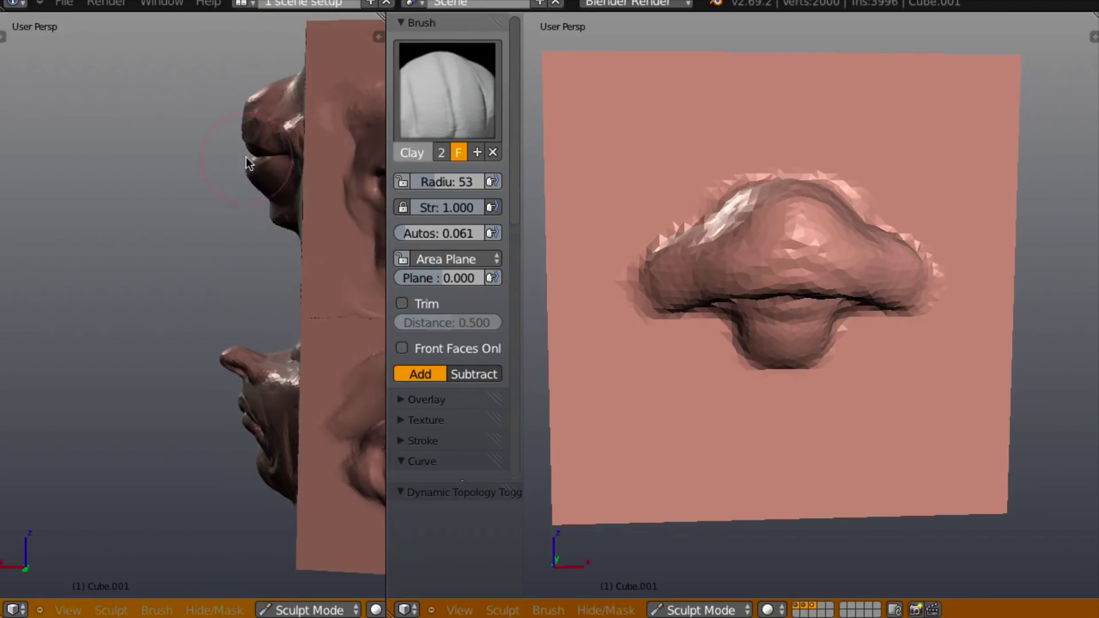
{"action": "mouse_move", "coordinate": [194, 245]}
{"action": "middle_mouse_down"}
{"action": "mouse_move", "coordinate": [204, 226]}
{"action": "mouse_move", "coordinate": [206, 344]}
{"action": "middle_mouse_up"}
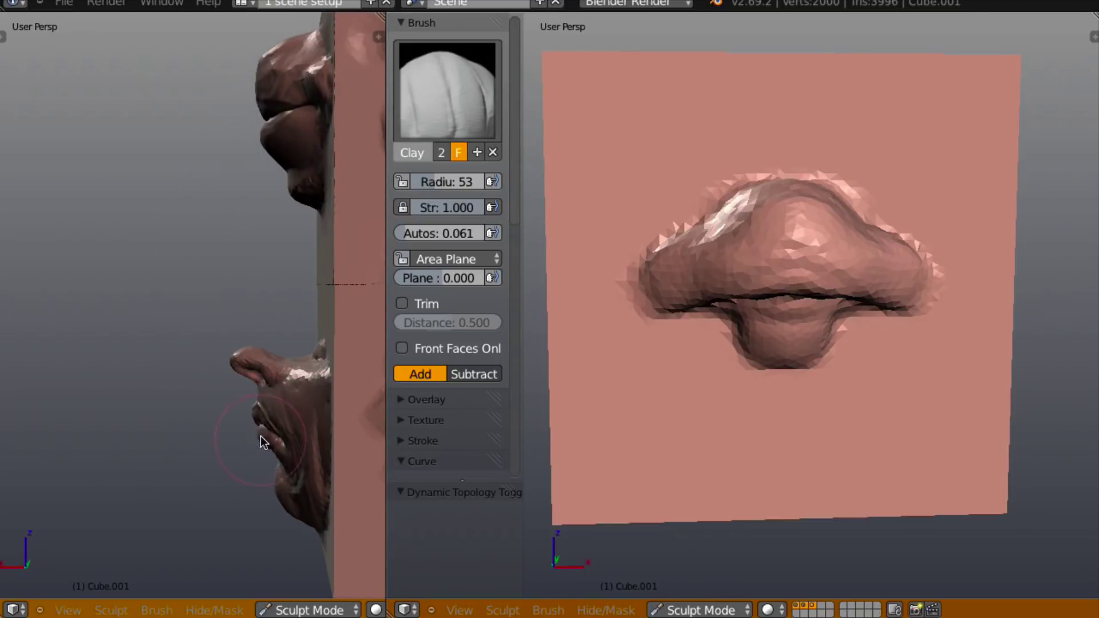
{"action": "left_click_drag", "start_coordinate": [267, 446], "coordinate": [228, 441]}
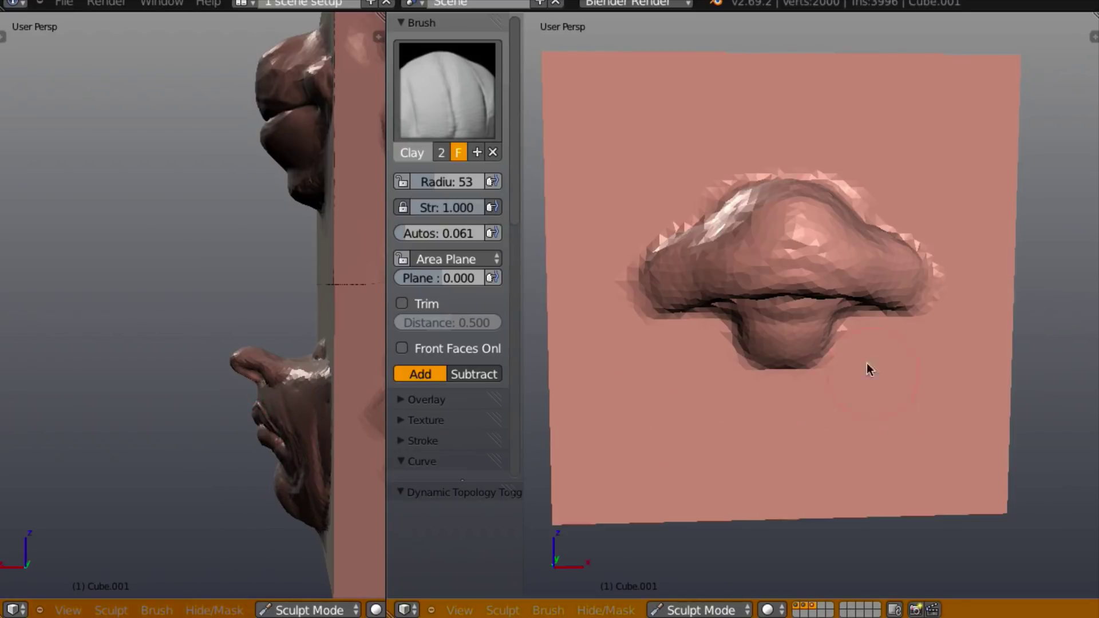
- Fill out the upper mouth mass into a broad, even dome and widen the lower mass beneath it with the Clay brush
{"action": "mouse_move", "coordinate": [739, 243]}
{"action": "left_mouse_down"}
{"action": "mouse_move", "coordinate": [726, 218]}
{"action": "mouse_move", "coordinate": [671, 243]}
{"action": "mouse_move", "coordinate": [758, 183]}
{"action": "mouse_move", "coordinate": [687, 255]}
{"action": "mouse_move", "coordinate": [822, 248]}
{"action": "left_mouse_up"}
{"action": "mouse_move", "coordinate": [822, 248]}
{"action": "middle_mouse_down"}
{"action": "mouse_move", "coordinate": [802, 153]}
{"action": "mouse_move", "coordinate": [818, 74]}
{"action": "mouse_move", "coordinate": [765, 238]}
{"action": "middle_mouse_up"}
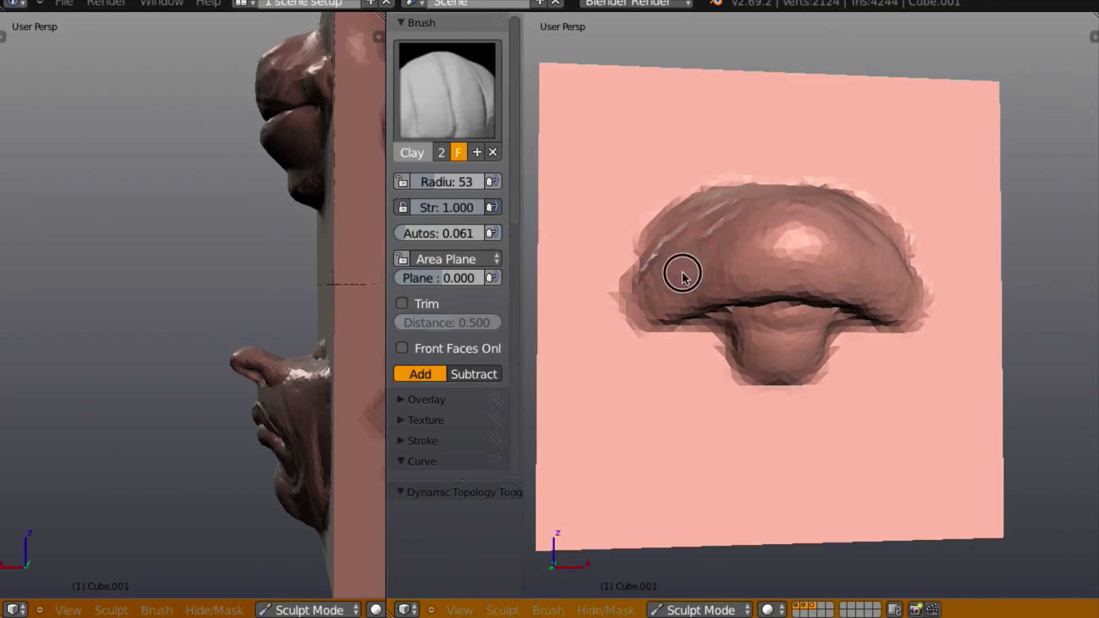
{"action": "mouse_move", "coordinate": [683, 270]}
{"action": "left_mouse_down"}
{"action": "mouse_move", "coordinate": [664, 255]}
{"action": "mouse_move", "coordinate": [710, 186]}
{"action": "left_mouse_up"}
{"action": "mouse_move", "coordinate": [710, 186]}
{"action": "middle_mouse_down"}
{"action": "mouse_move", "coordinate": [754, 290]}
{"action": "mouse_move", "coordinate": [729, 277]}
{"action": "mouse_move", "coordinate": [767, 336]}
{"action": "middle_mouse_up"}
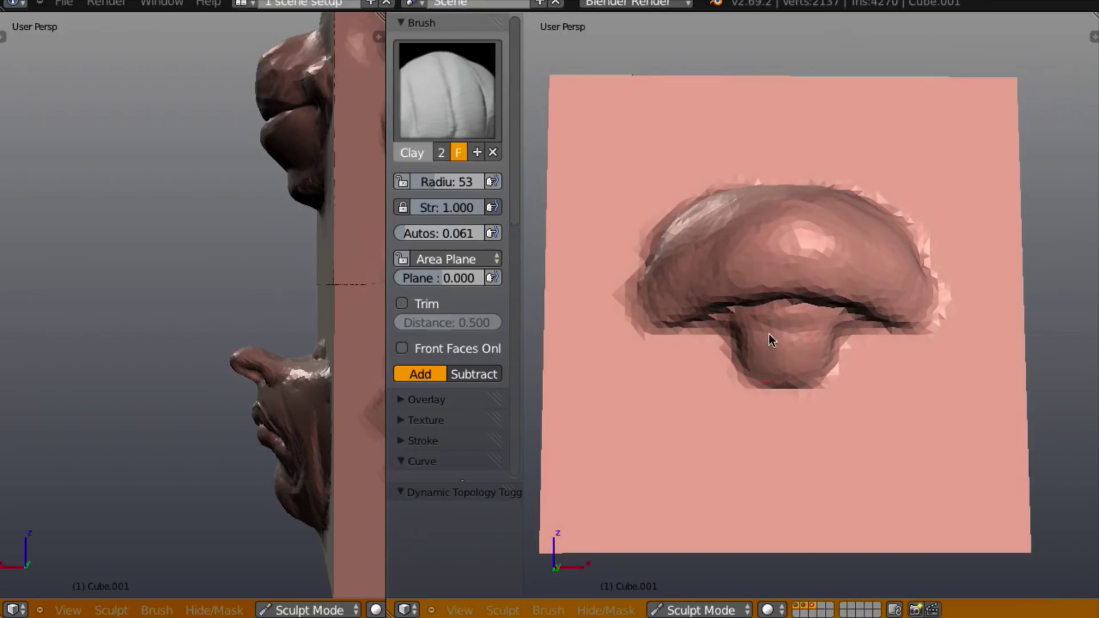
{"action": "mouse_move", "coordinate": [793, 321]}
{"action": "left_mouse_down"}
{"action": "mouse_move", "coordinate": [726, 338]}
{"action": "mouse_move", "coordinate": [719, 327]}
{"action": "mouse_move", "coordinate": [710, 357]}
{"action": "mouse_move", "coordinate": [763, 319]}
{"action": "mouse_move", "coordinate": [834, 351]}
{"action": "left_mouse_up"}
{"action": "mouse_move", "coordinate": [836, 346]}
{"action": "middle_mouse_down"}
{"action": "mouse_move", "coordinate": [942, 310]}
{"action": "mouse_move", "coordinate": [1008, 337]}
{"action": "mouse_move", "coordinate": [876, 321]}
{"action": "mouse_move", "coordinate": [817, 338]}
{"action": "mouse_move", "coordinate": [836, 349]}
{"action": "mouse_move", "coordinate": [844, 339]}
{"action": "middle_mouse_up"}
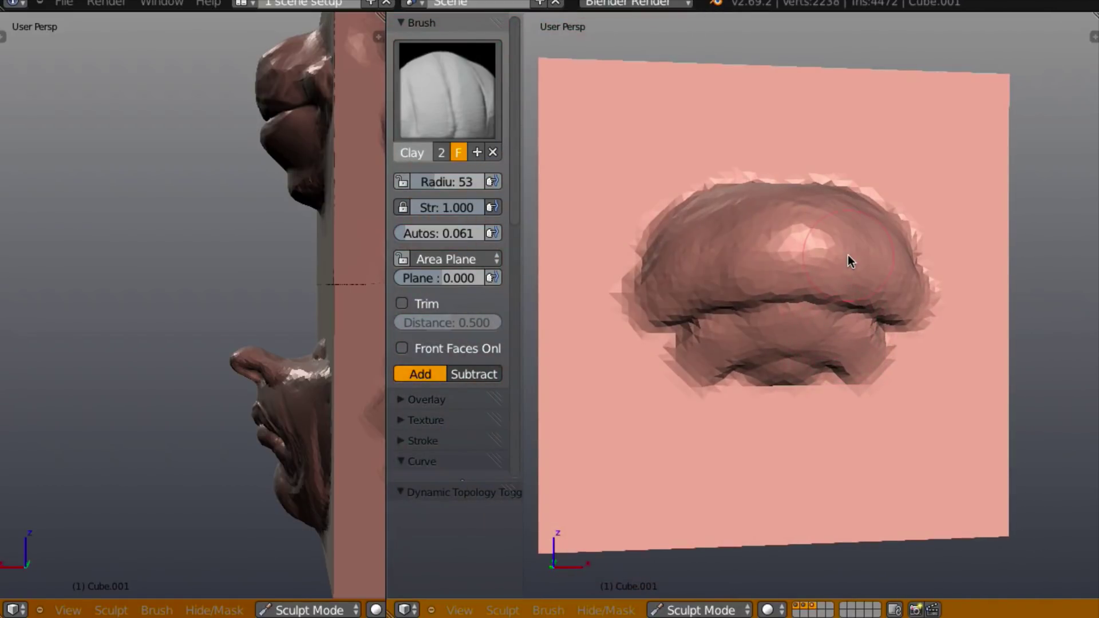
- Switch to the Scrape brush at radius 29 and flatten the lower edge of the upper mouth mass around its centre
{"action": "key", "text": "3"}
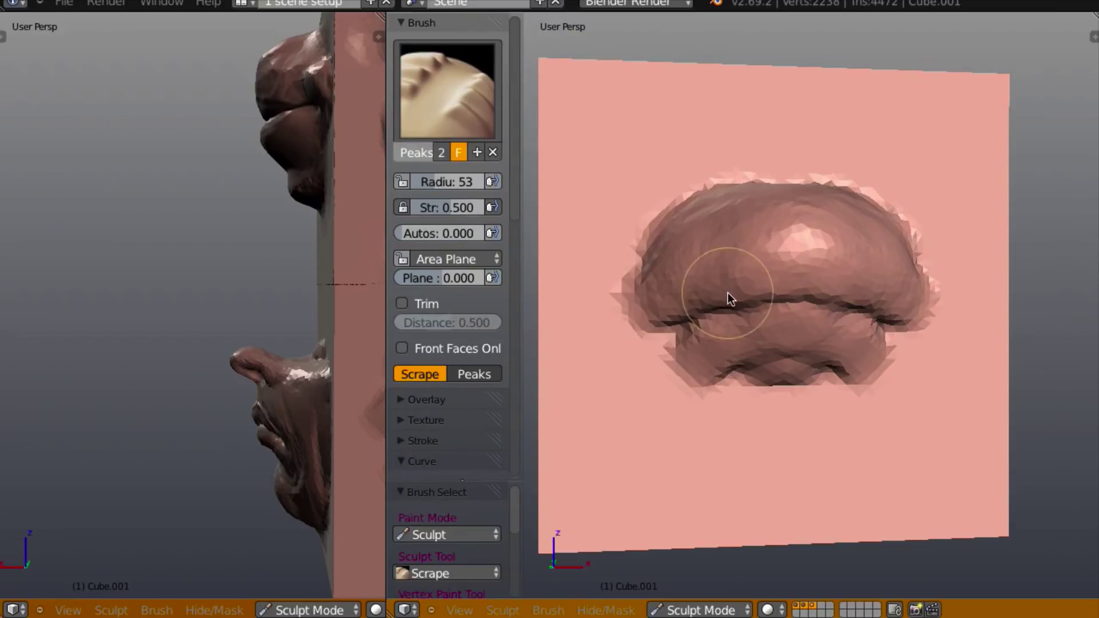
{"action": "key", "text": "bracketleft"}
{"action": "key", "text": "bracketleft"}
{"action": "key", "text": "bracketleft"}
{"action": "key", "text": "bracketleft"}
{"action": "key", "text": "bracketleft"}
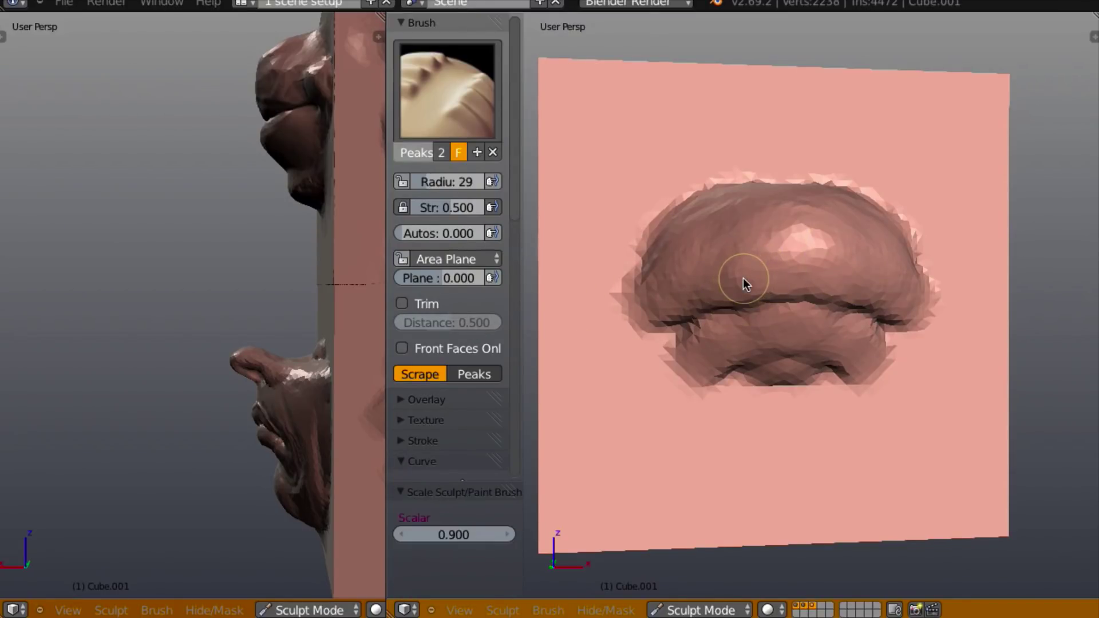
{"action": "middle_click_drag", "start_coordinate": [643, 413], "coordinate": [624, 385]}
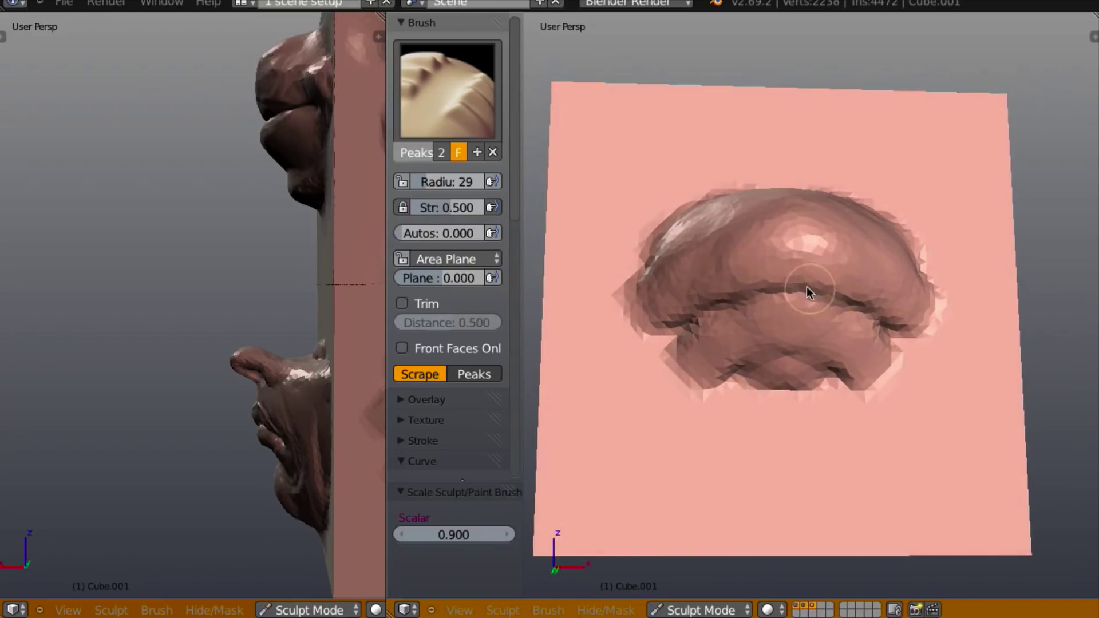
{"action": "middle_click_drag", "start_coordinate": [805, 362], "coordinate": [805, 339]}
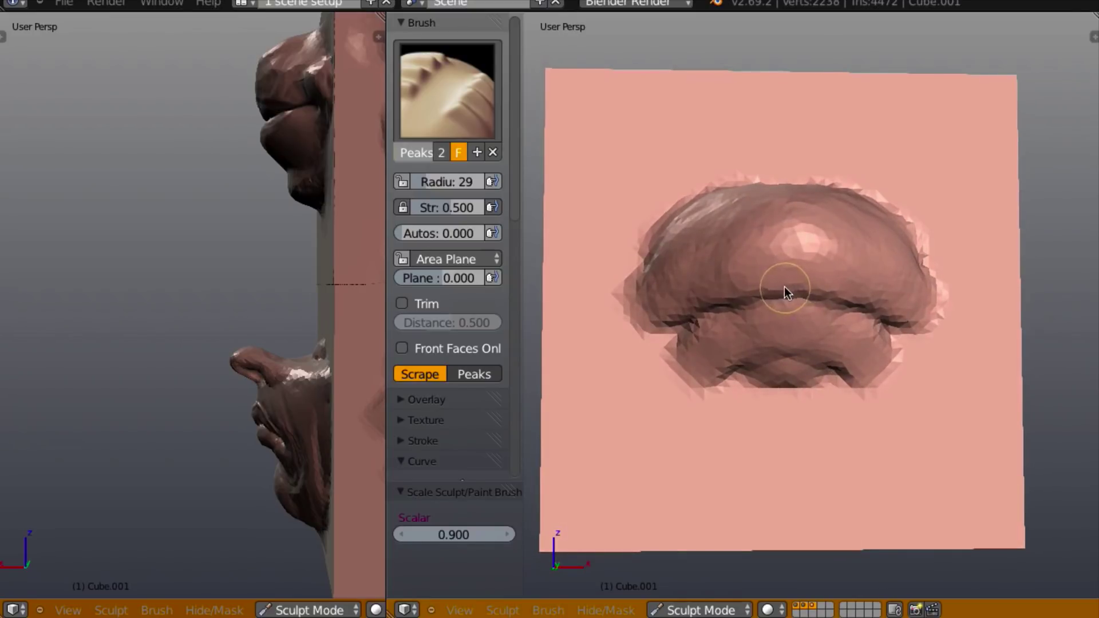
{"action": "left_click_drag", "start_coordinate": [792, 283], "coordinate": [754, 289]}
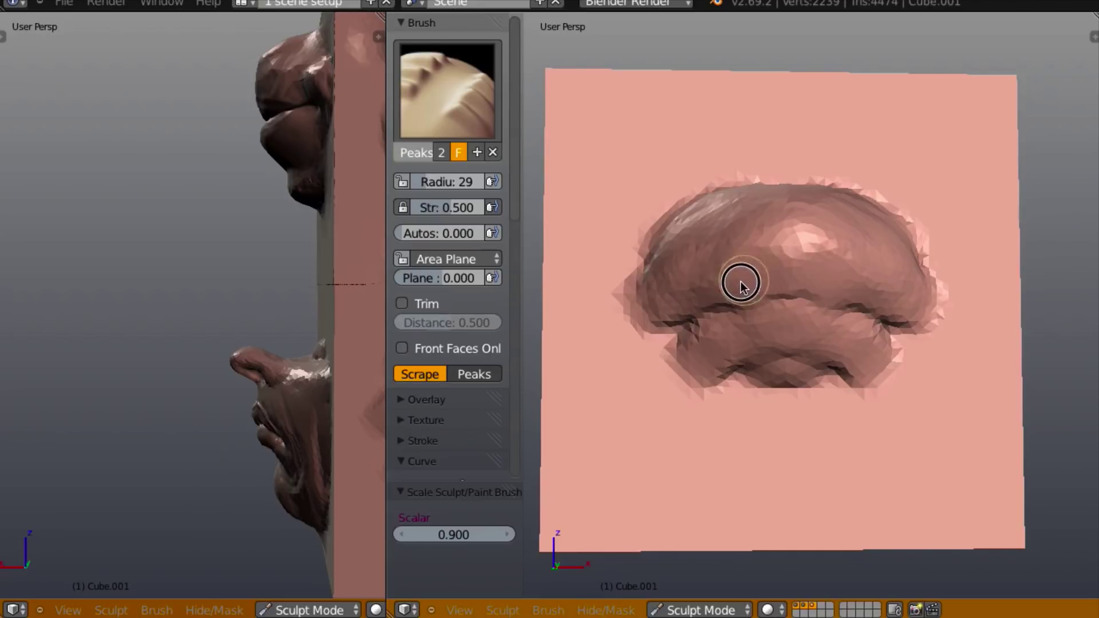
{"action": "mouse_move", "coordinate": [766, 283]}
{"action": "middle_mouse_down"}
{"action": "mouse_move", "coordinate": [836, 309]}
{"action": "mouse_move", "coordinate": [959, 306]}
{"action": "mouse_move", "coordinate": [764, 287]}
{"action": "middle_mouse_up"}
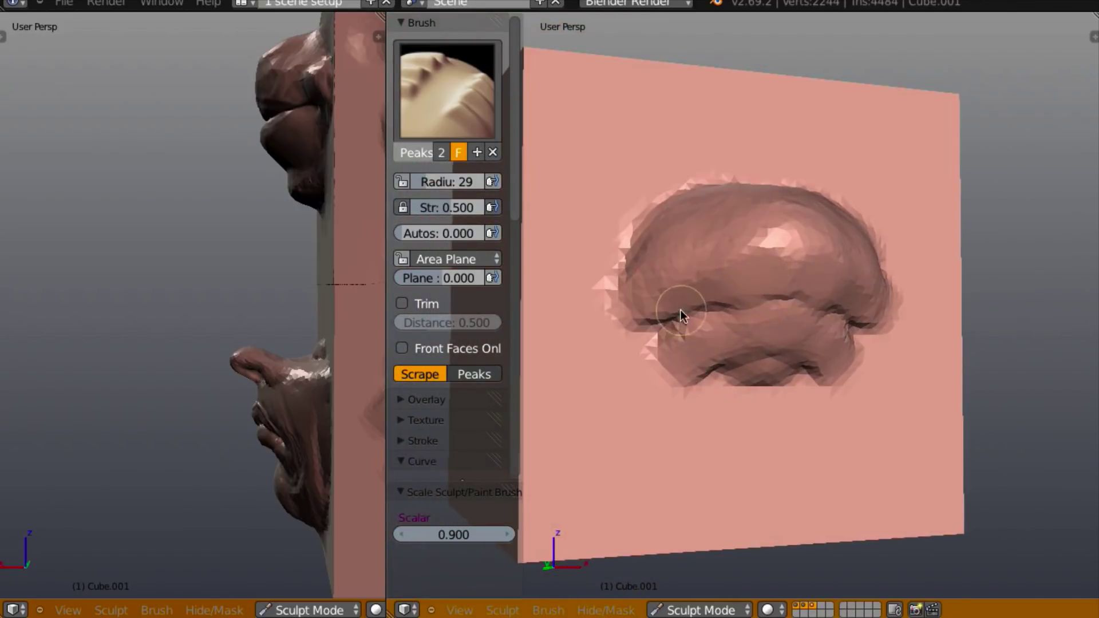
{"action": "mouse_move", "coordinate": [681, 312]}
{"action": "middle_mouse_down"}
{"action": "mouse_move", "coordinate": [643, 312]}
{"action": "mouse_move", "coordinate": [693, 311]}
{"action": "middle_mouse_up"}
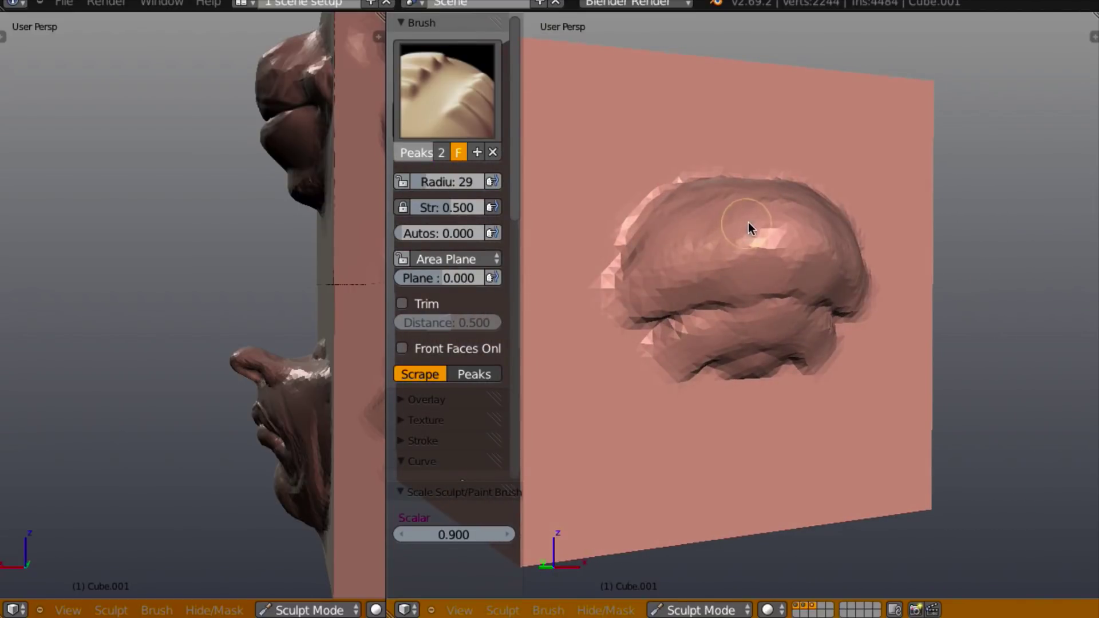
- Scrape the front centre of the upper mouth mass into a flatter vertical philtrum plane
{"action": "mouse_move", "coordinate": [749, 224]}
{"action": "left_mouse_down"}
{"action": "mouse_move", "coordinate": [650, 283]}
{"action": "mouse_move", "coordinate": [737, 224]}
{"action": "mouse_move", "coordinate": [785, 231]}
{"action": "left_mouse_up"}
{"action": "mouse_move", "coordinate": [785, 230]}
{"action": "middle_mouse_down"}
{"action": "mouse_move", "coordinate": [680, 252]}
{"action": "mouse_move", "coordinate": [802, 226]}
{"action": "middle_mouse_up"}
{"action": "middle_click_drag", "start_coordinate": [246, 380], "coordinate": [172, 344]}
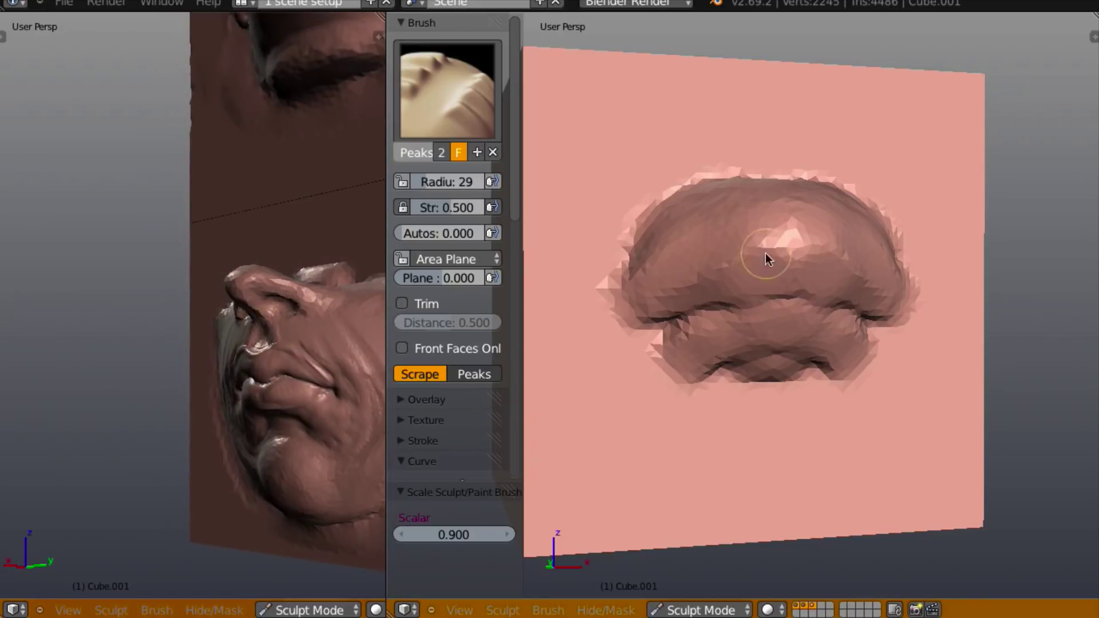
{"action": "mouse_move", "coordinate": [767, 260]}
{"action": "left_mouse_down"}
{"action": "mouse_move", "coordinate": [792, 215]}
{"action": "mouse_move", "coordinate": [788, 233]}
{"action": "left_mouse_up"}
{"action": "mouse_move", "coordinate": [788, 233]}
{"action": "middle_mouse_down"}
{"action": "mouse_move", "coordinate": [1025, 211]}
{"action": "mouse_move", "coordinate": [775, 214]}
{"action": "middle_mouse_up"}
{"action": "key", "text": "c"}
{"action": "mouse_move", "coordinate": [776, 214]}
{"action": "left_mouse_down"}
{"action": "mouse_move", "coordinate": [783, 188]}
{"action": "mouse_move", "coordinate": [798, 201]}
{"action": "mouse_move", "coordinate": [786, 210]}
{"action": "left_mouse_up"}
{"action": "key", "text": "shift+t"}
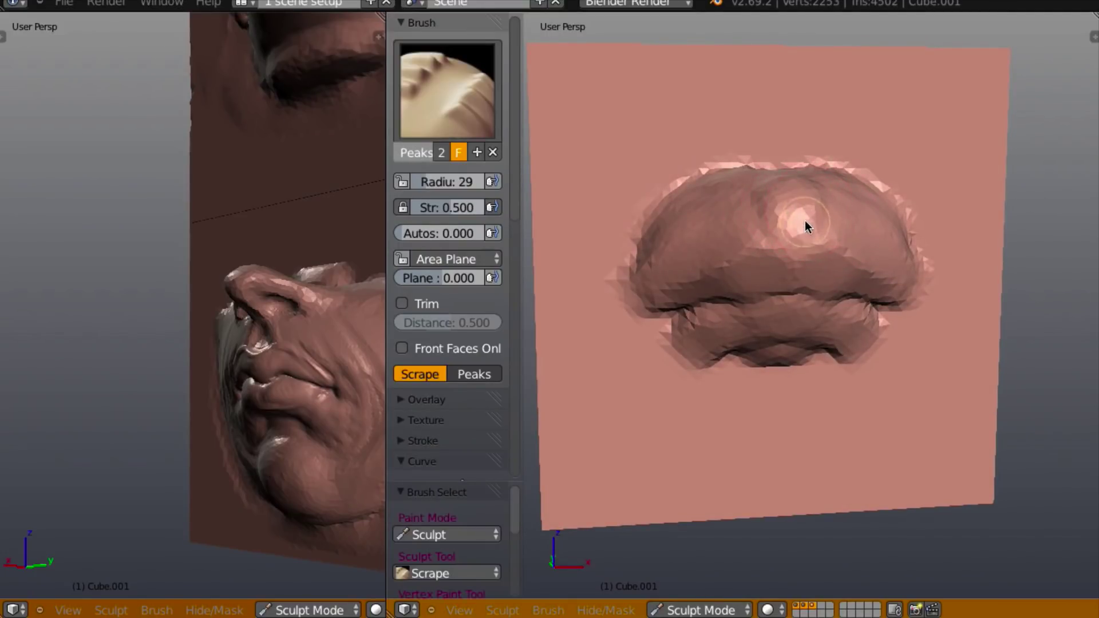
{"action": "left_click", "coordinate": [792, 221]}
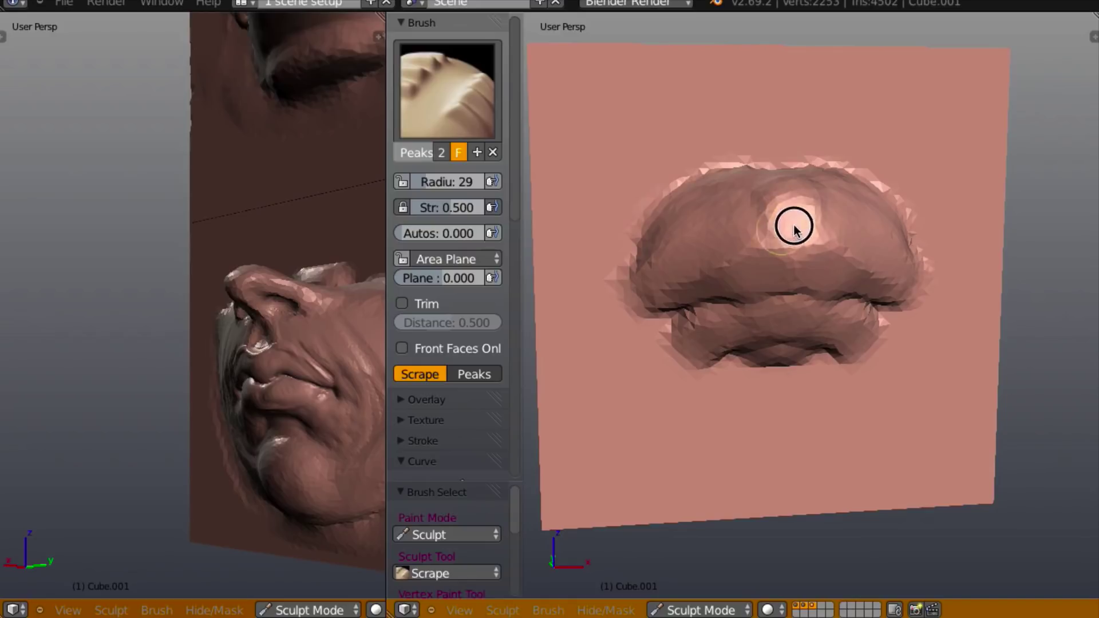
{"action": "mouse_move", "coordinate": [790, 221]}
{"action": "middle_mouse_down"}
{"action": "mouse_move", "coordinate": [878, 172]}
{"action": "mouse_move", "coordinate": [1026, 165]}
{"action": "mouse_move", "coordinate": [871, 152]}
{"action": "mouse_move", "coordinate": [858, 158]}
{"action": "mouse_move", "coordinate": [858, 187]}
{"action": "middle_mouse_up"}
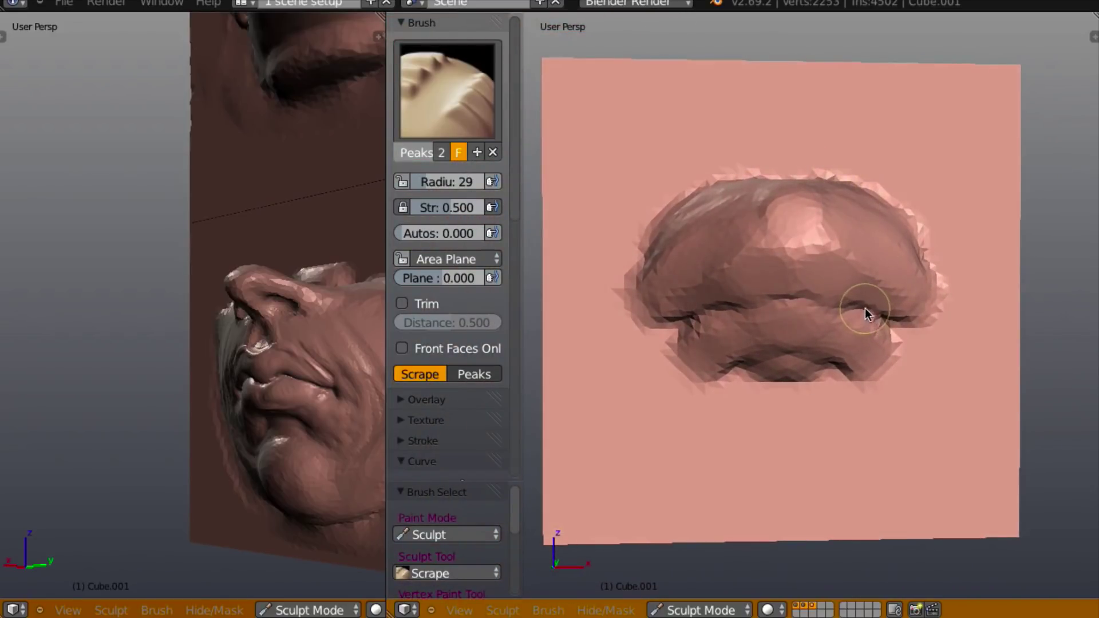
- Reduce the Clay brush radius to 29 and build a horizontal lower-lip ridge under the upper mass, guided by the reference profiles
{"action": "key", "text": "c"}
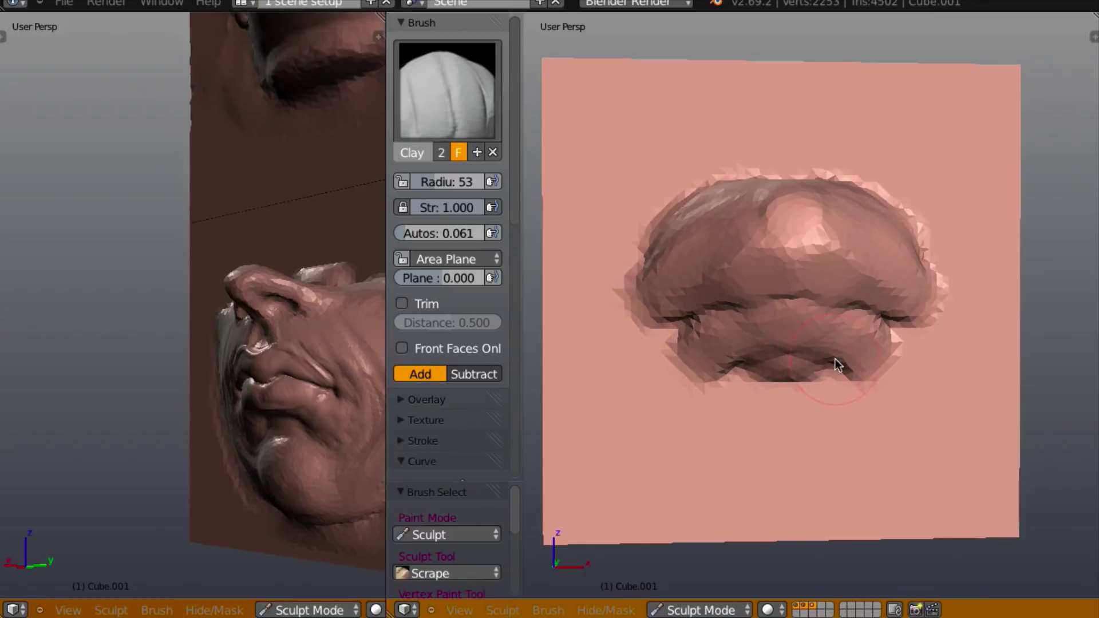
{"action": "key", "text": "bracketleft"}
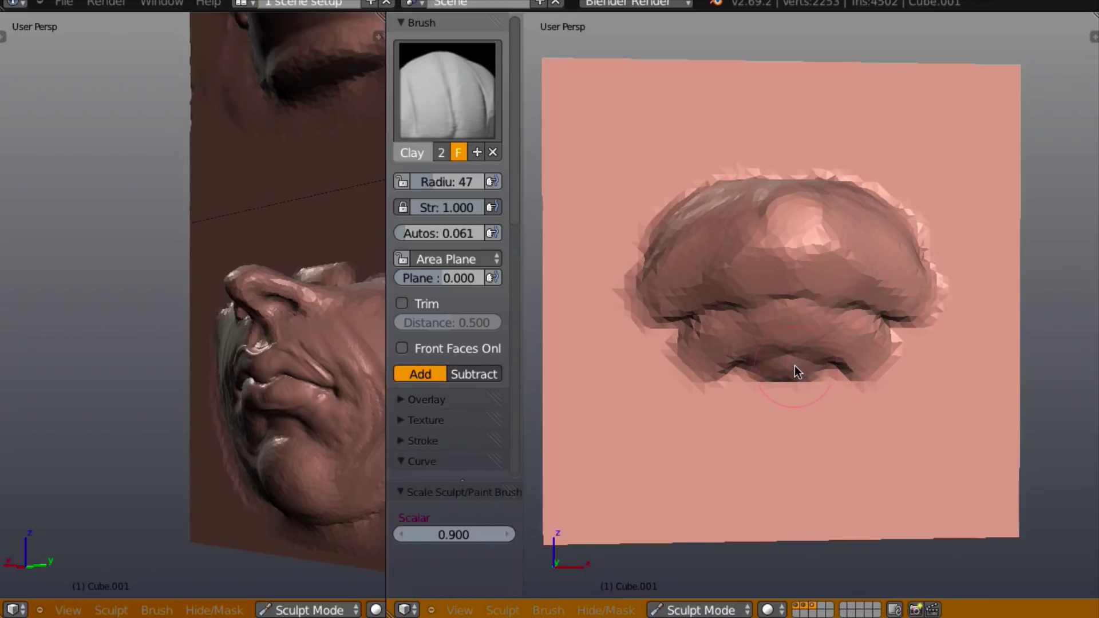
{"action": "key", "text": "bracketleft"}
{"action": "key", "text": "bracketleft"}
{"action": "key", "text": "bracketleft"}
{"action": "key", "text": "bracketleft"}
{"action": "middle_click_drag", "start_coordinate": [259, 452], "coordinate": [167, 445]}
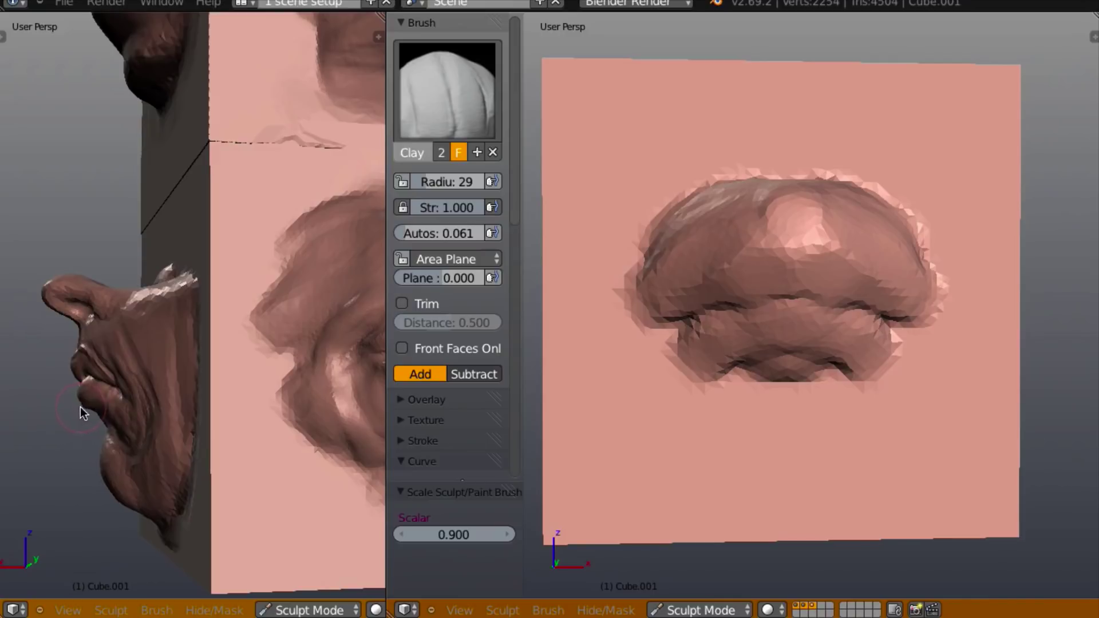
{"action": "mouse_move", "coordinate": [137, 403]}
{"action": "middle_mouse_down"}
{"action": "mouse_move", "coordinate": [22, 418]}
{"action": "mouse_move", "coordinate": [193, 387]}
{"action": "mouse_move", "coordinate": [136, 398]}
{"action": "mouse_move", "coordinate": [238, 395]}
{"action": "mouse_move", "coordinate": [232, 431]}
{"action": "mouse_move", "coordinate": [300, 391]}
{"action": "mouse_move", "coordinate": [177, 399]}
{"action": "mouse_move", "coordinate": [225, 381]}
{"action": "middle_mouse_up"}
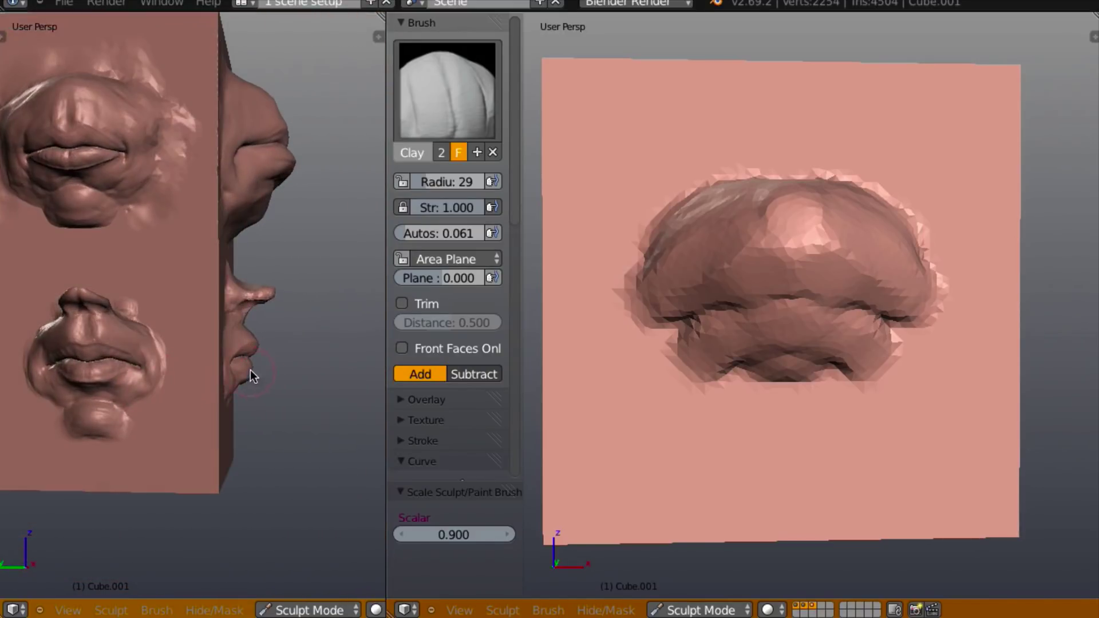
{"action": "middle_click_drag", "start_coordinate": [300, 216], "coordinate": [283, 184]}
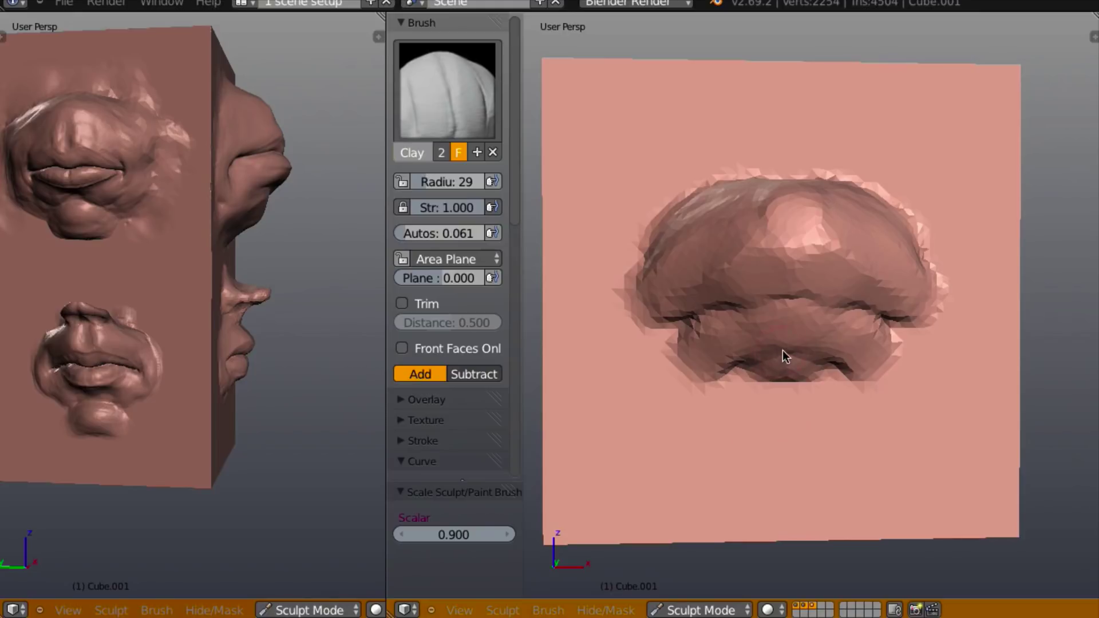
{"action": "left_click_drag", "start_coordinate": [827, 335], "coordinate": [690, 334]}
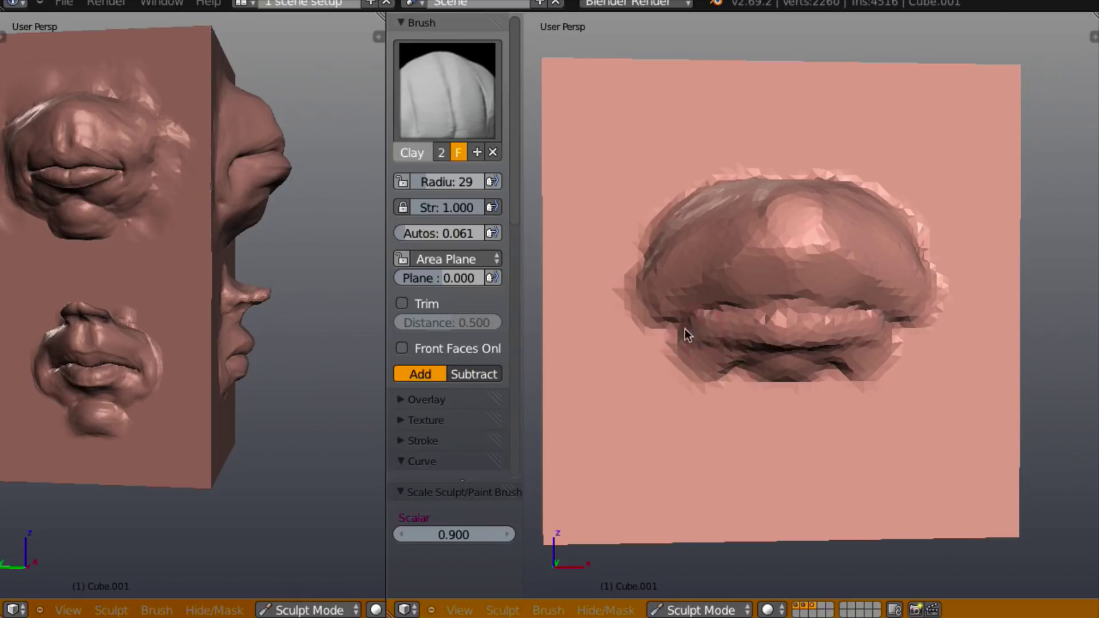
{"action": "middle_click_drag", "start_coordinate": [709, 325], "coordinate": [867, 324]}
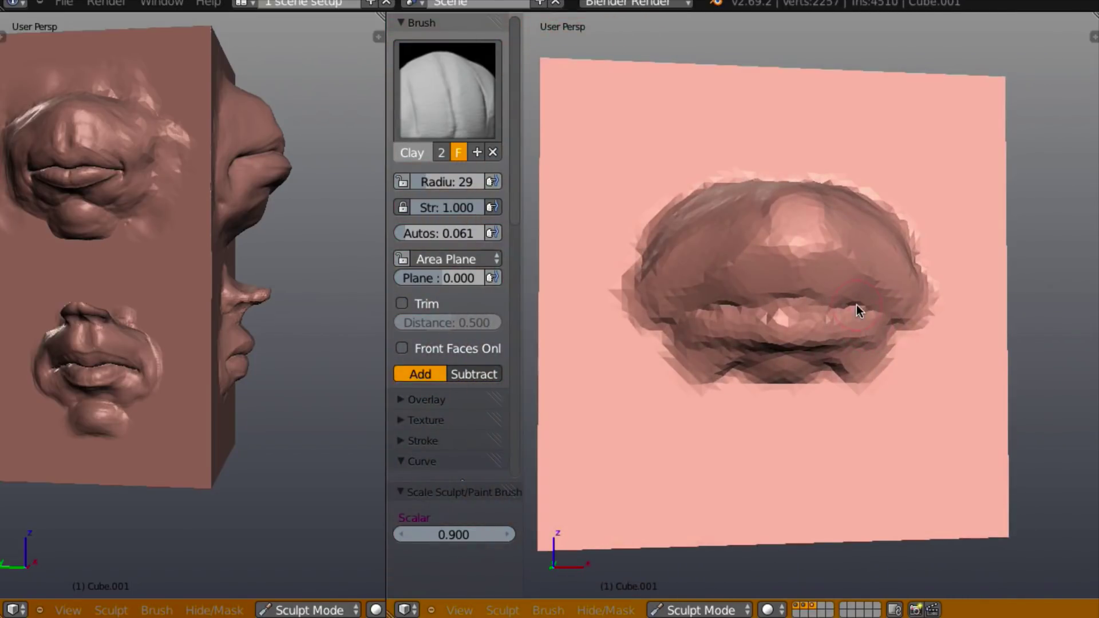
- Carve the dividing line between the lips with the Crease brush, from the centre out to the mouth corners
{"action": "key", "text": "shift+c"}
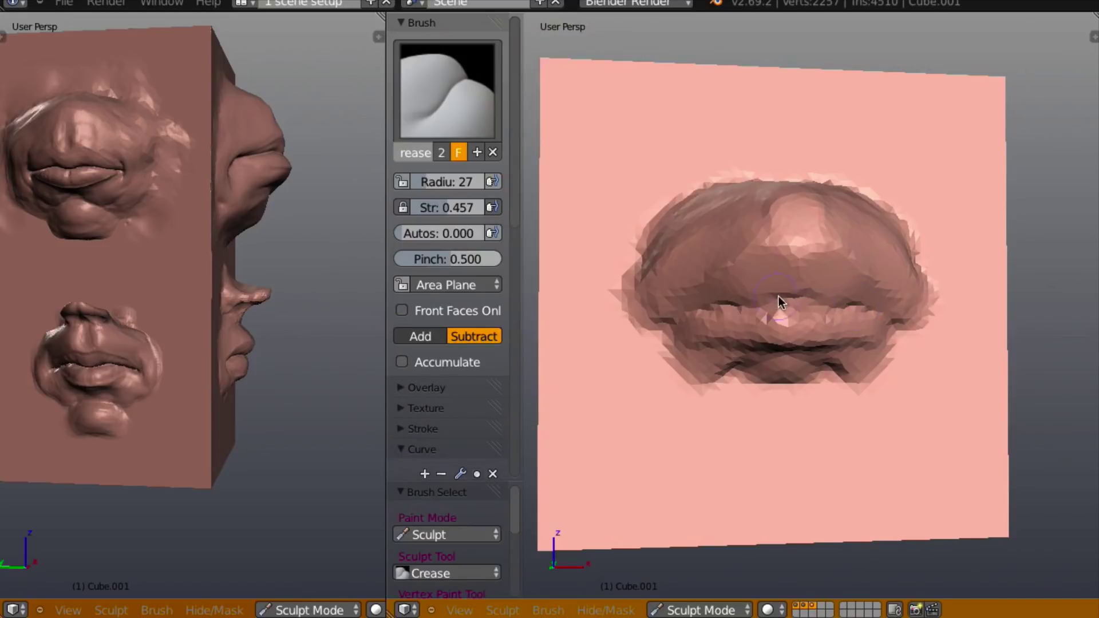
{"action": "mouse_move", "coordinate": [777, 300]}
{"action": "left_mouse_down"}
{"action": "mouse_move", "coordinate": [785, 294]}
{"action": "mouse_move", "coordinate": [738, 309]}
{"action": "mouse_move", "coordinate": [677, 308]}
{"action": "mouse_move", "coordinate": [678, 326]}
{"action": "left_mouse_up"}
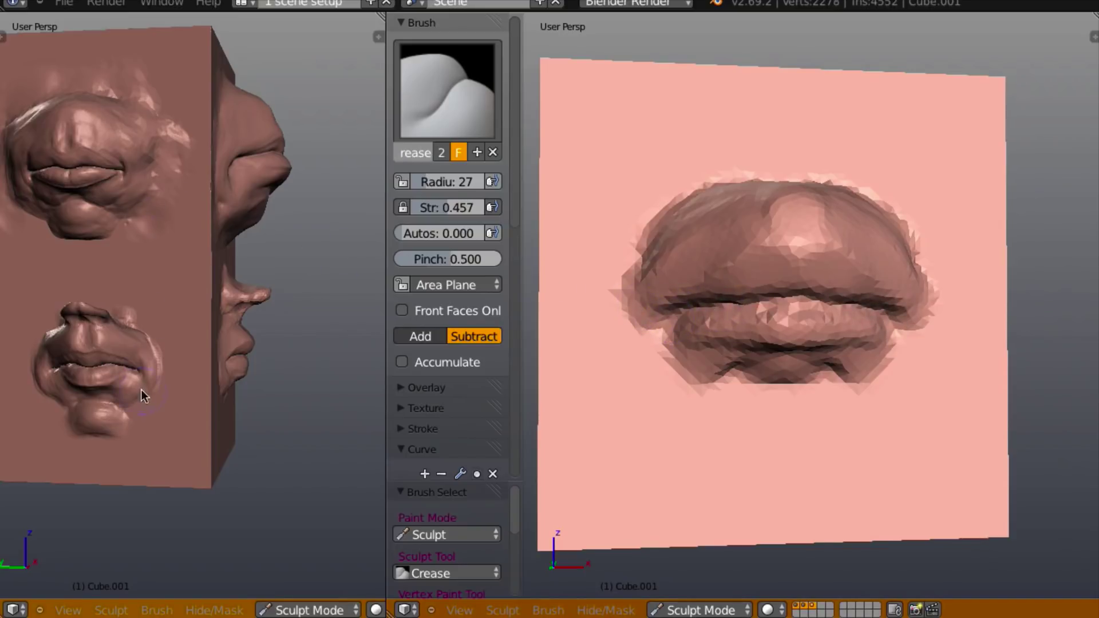
{"action": "middle_click_drag", "start_coordinate": [201, 373], "coordinate": [221, 370]}
{"action": "scroll", "coordinate": [191, 351], "scroll_direction": "up", "scroll_amount": 5}
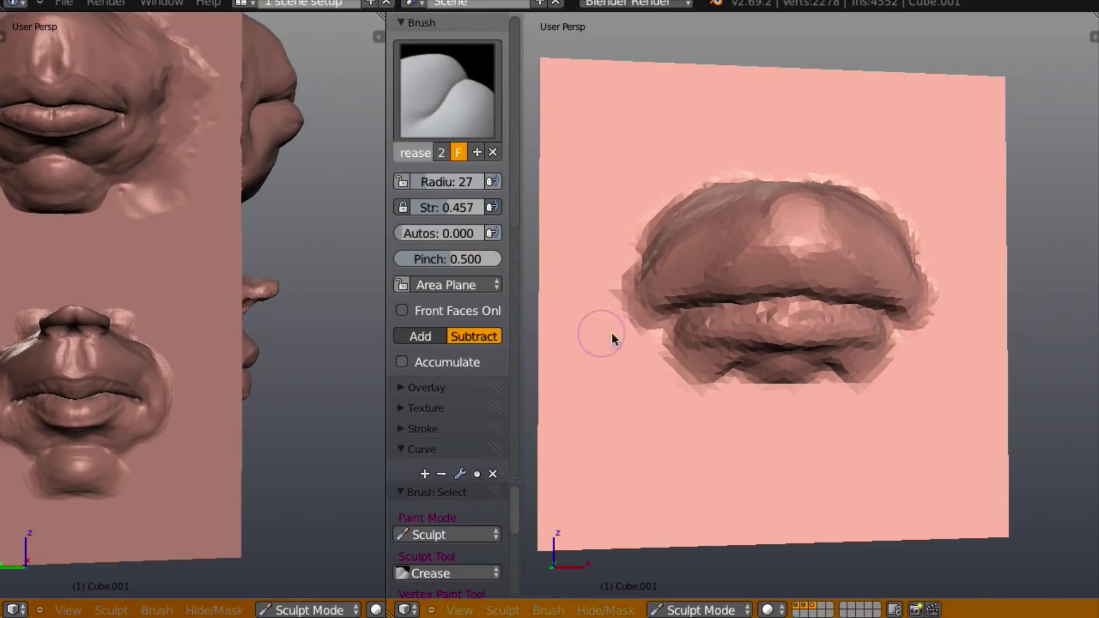
{"action": "mouse_move", "coordinate": [675, 319]}
{"action": "left_mouse_down"}
{"action": "mouse_move", "coordinate": [662, 316]}
{"action": "mouse_move", "coordinate": [673, 309]}
{"action": "mouse_move", "coordinate": [661, 320]}
{"action": "mouse_move", "coordinate": [703, 315]}
{"action": "left_mouse_up"}
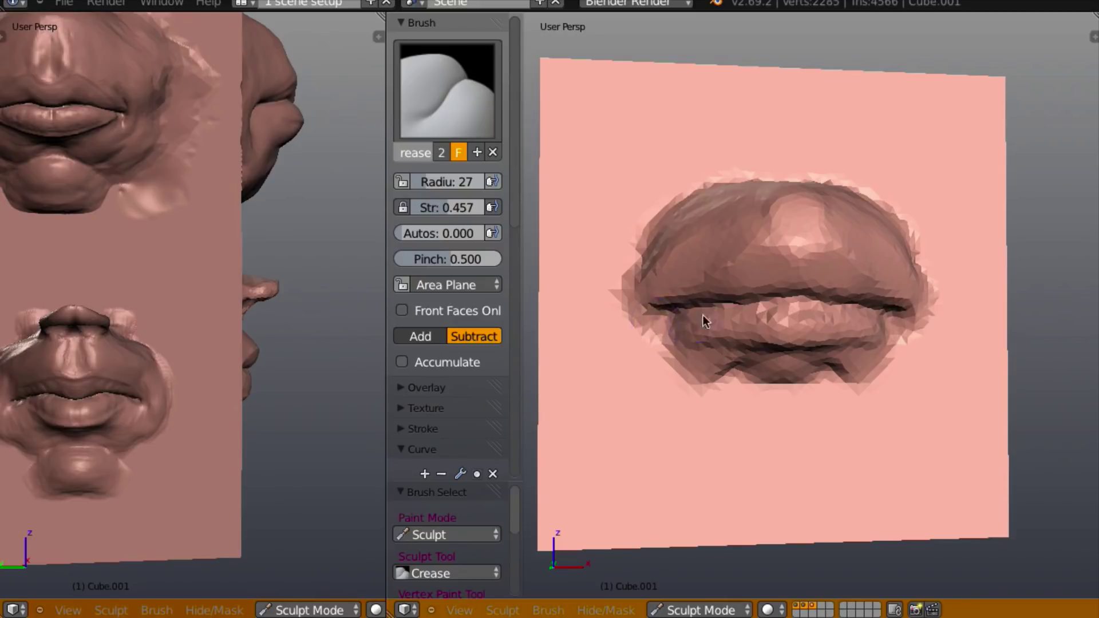
{"action": "mouse_move", "coordinate": [702, 315]}
{"action": "middle_mouse_down"}
{"action": "mouse_move", "coordinate": [878, 316]}
{"action": "mouse_move", "coordinate": [763, 255]}
{"action": "mouse_move", "coordinate": [713, 332]}
{"action": "mouse_move", "coordinate": [692, 437]}
{"action": "mouse_move", "coordinate": [686, 414]}
{"action": "middle_mouse_up"}
- Build up a rounded central tubercle on the upper lip with the Clay brush
{"action": "key", "text": "c"}
{"action": "mouse_move", "coordinate": [757, 335]}
{"action": "middle_mouse_down"}
{"action": "mouse_move", "coordinate": [794, 301]}
{"action": "mouse_move", "coordinate": [808, 325]}
{"action": "middle_mouse_up"}
{"action": "scroll", "coordinate": [807, 325], "scroll_direction": "up", "scroll_amount": 2}
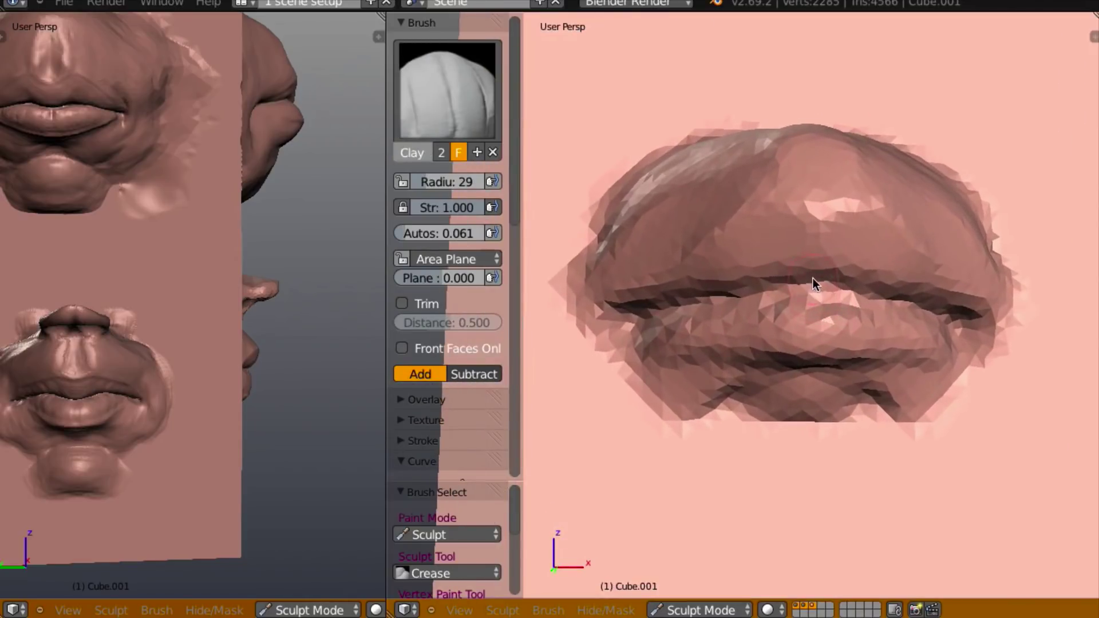
{"action": "middle_click_drag", "start_coordinate": [819, 286], "coordinate": [747, 281]}
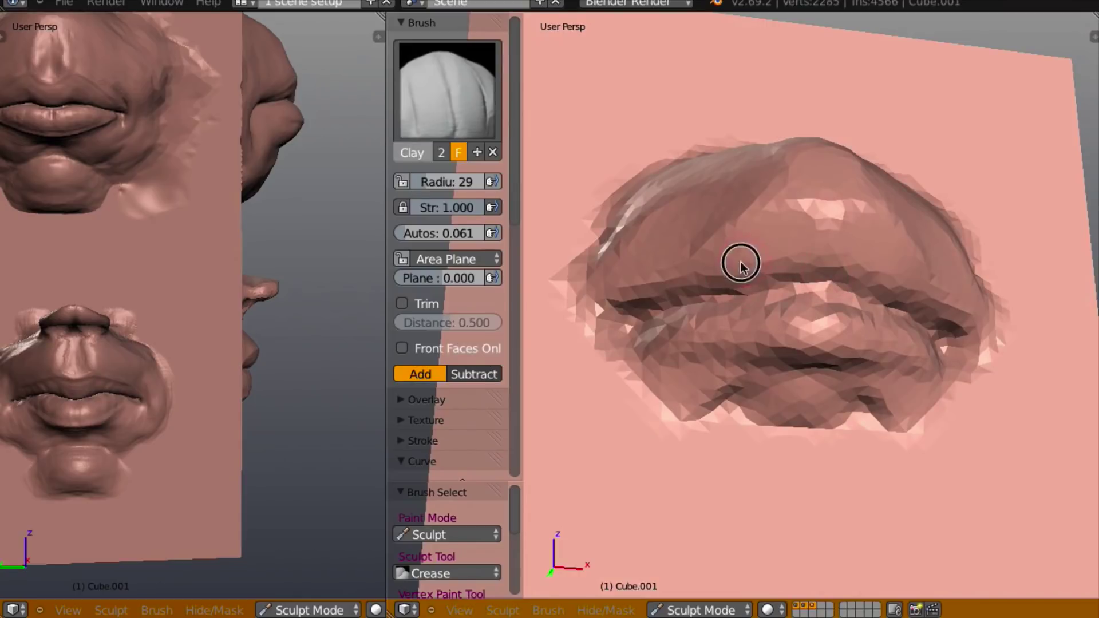
{"action": "left_click_drag", "start_coordinate": [741, 261], "coordinate": [771, 238]}
{"action": "mouse_move", "coordinate": [771, 239]}
{"action": "middle_mouse_down"}
{"action": "mouse_move", "coordinate": [756, 313]}
{"action": "mouse_move", "coordinate": [741, 323]}
{"action": "mouse_move", "coordinate": [781, 239]}
{"action": "mouse_move", "coordinate": [932, 238]}
{"action": "mouse_move", "coordinate": [815, 241]}
{"action": "middle_mouse_up"}
{"action": "mouse_move", "coordinate": [801, 246]}
{"action": "left_mouse_down"}
{"action": "mouse_move", "coordinate": [790, 226]}
{"action": "mouse_move", "coordinate": [810, 269]}
{"action": "mouse_move", "coordinate": [817, 245]}
{"action": "left_mouse_up"}
{"action": "mouse_move", "coordinate": [817, 245]}
{"action": "middle_mouse_down"}
{"action": "mouse_move", "coordinate": [1038, 248]}
{"action": "mouse_move", "coordinate": [860, 236]}
{"action": "middle_mouse_up"}
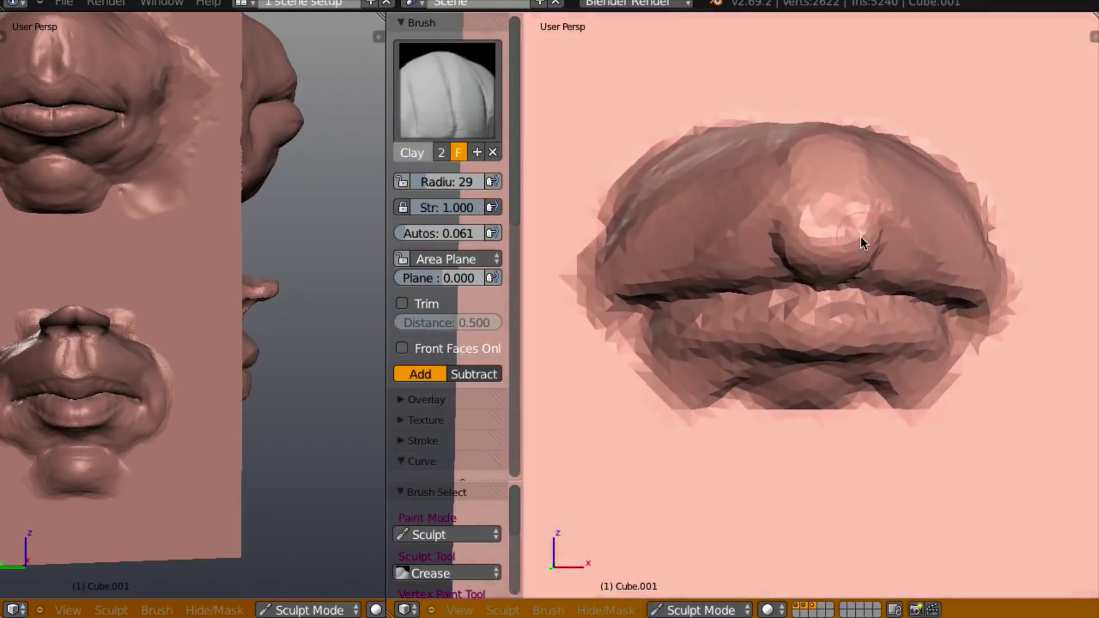
- Add clay along the upper lip's lower edge on both sides of the tubercle, out toward the mouth corners
{"action": "middle_click_drag", "start_coordinate": [757, 262], "coordinate": [734, 263]}
{"action": "mouse_move", "coordinate": [753, 264]}
{"action": "left_mouse_down"}
{"action": "mouse_move", "coordinate": [759, 237]}
{"action": "mouse_move", "coordinate": [718, 278]}
{"action": "mouse_move", "coordinate": [777, 267]}
{"action": "mouse_move", "coordinate": [745, 284]}
{"action": "mouse_move", "coordinate": [681, 290]}
{"action": "mouse_move", "coordinate": [715, 275]}
{"action": "mouse_move", "coordinate": [645, 294]}
{"action": "left_mouse_up"}
{"action": "mouse_move", "coordinate": [645, 294]}
{"action": "middle_mouse_down"}
{"action": "mouse_move", "coordinate": [854, 292]}
{"action": "mouse_move", "coordinate": [754, 291]}
{"action": "mouse_move", "coordinate": [752, 243]}
{"action": "middle_mouse_up"}
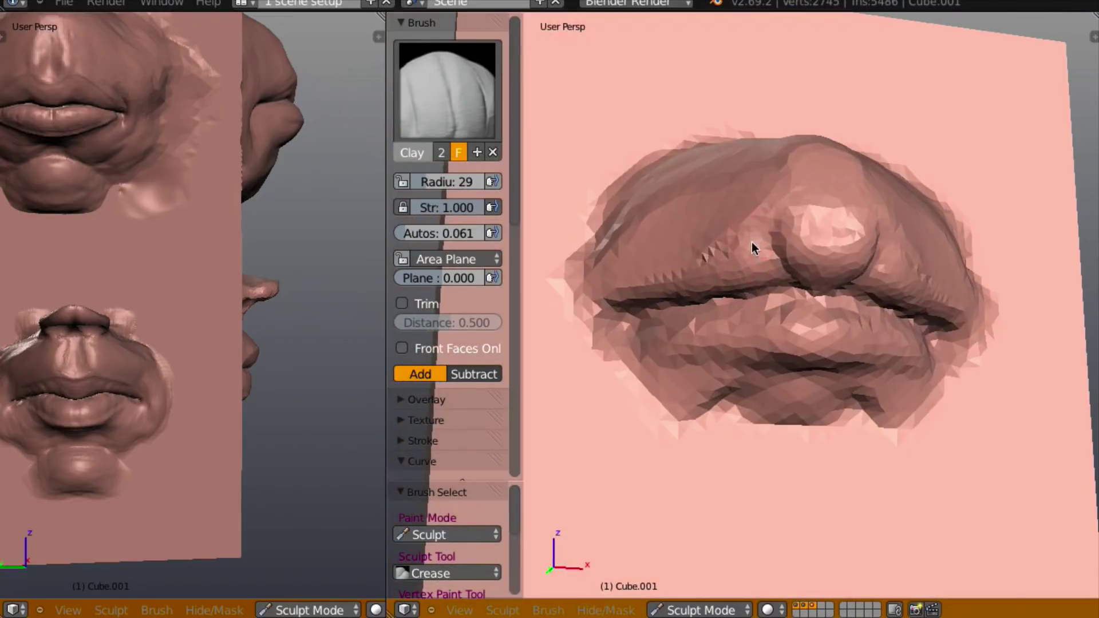
{"action": "mouse_move", "coordinate": [753, 244]}
{"action": "left_mouse_down"}
{"action": "mouse_move", "coordinate": [767, 225]}
{"action": "mouse_move", "coordinate": [743, 245]}
{"action": "left_mouse_up"}
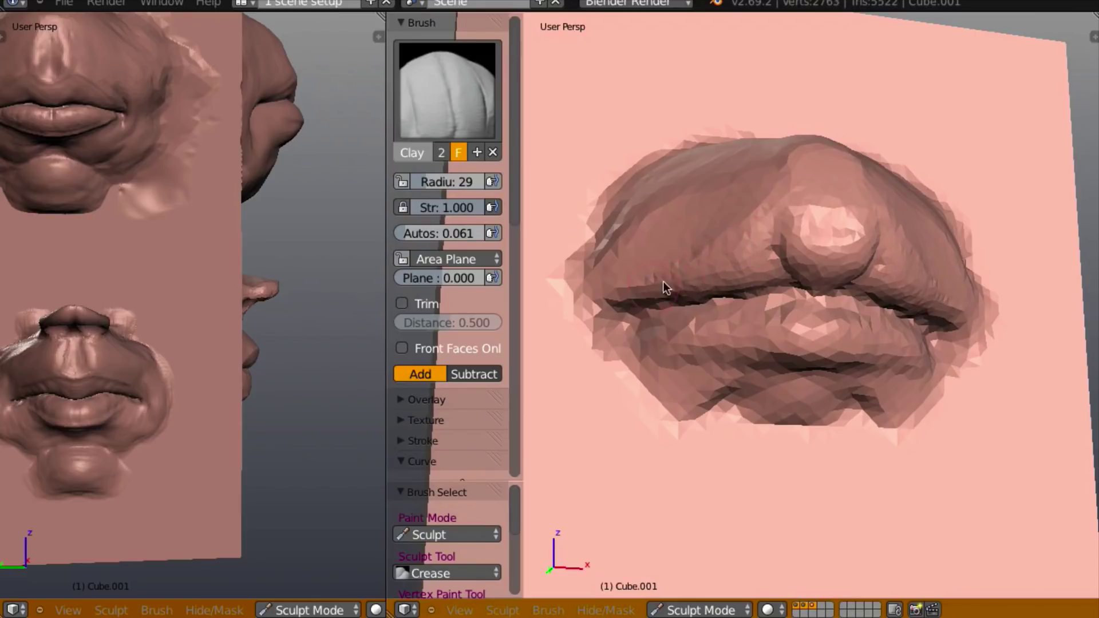
{"action": "mouse_move", "coordinate": [664, 288]}
{"action": "left_mouse_down"}
{"action": "mouse_move", "coordinate": [697, 277]}
{"action": "mouse_move", "coordinate": [720, 288]}
{"action": "left_mouse_up"}
{"action": "mouse_move", "coordinate": [720, 287]}
{"action": "middle_mouse_down"}
{"action": "mouse_move", "coordinate": [844, 294]}
{"action": "mouse_move", "coordinate": [758, 294]}
{"action": "mouse_move", "coordinate": [801, 295]}
{"action": "middle_mouse_up"}
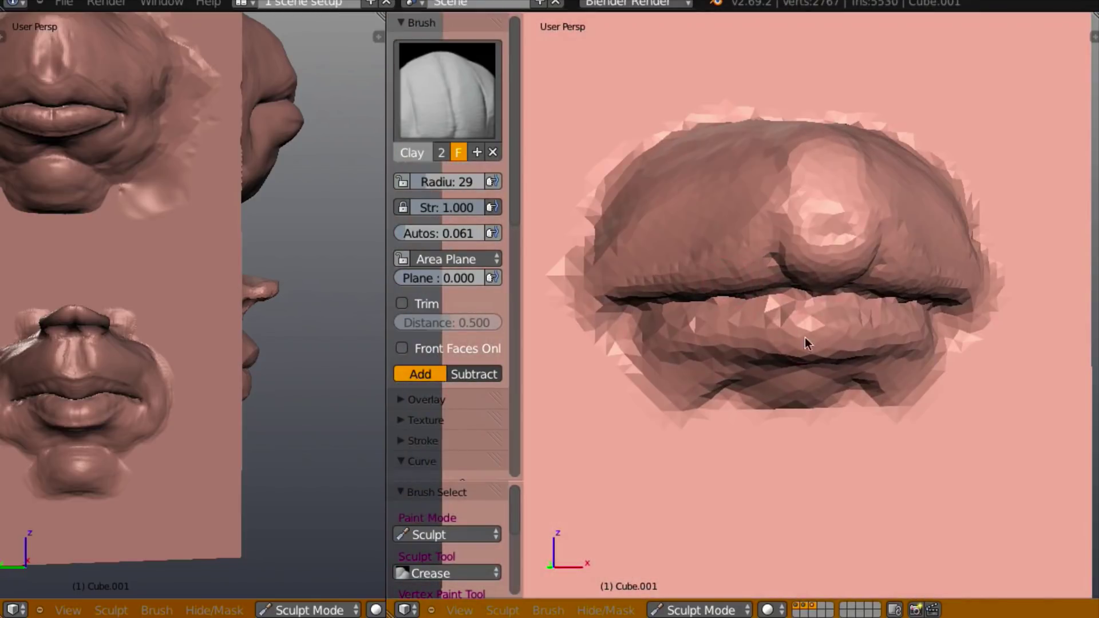
- Build two full lobes on the lower lip beside the centre and fill the lip out toward the mouth corners
{"action": "left_click", "coordinate": [822, 307]}
{"action": "mouse_move", "coordinate": [822, 332]}
{"action": "middle_mouse_down"}
{"action": "mouse_move", "coordinate": [746, 310]}
{"action": "mouse_move", "coordinate": [771, 274]}
{"action": "mouse_move", "coordinate": [819, 312]}
{"action": "middle_mouse_up"}
{"action": "mouse_move", "coordinate": [801, 317]}
{"action": "left_mouse_down"}
{"action": "mouse_move", "coordinate": [723, 318]}
{"action": "mouse_move", "coordinate": [781, 331]}
{"action": "mouse_move", "coordinate": [738, 319]}
{"action": "mouse_move", "coordinate": [754, 313]}
{"action": "left_mouse_up"}
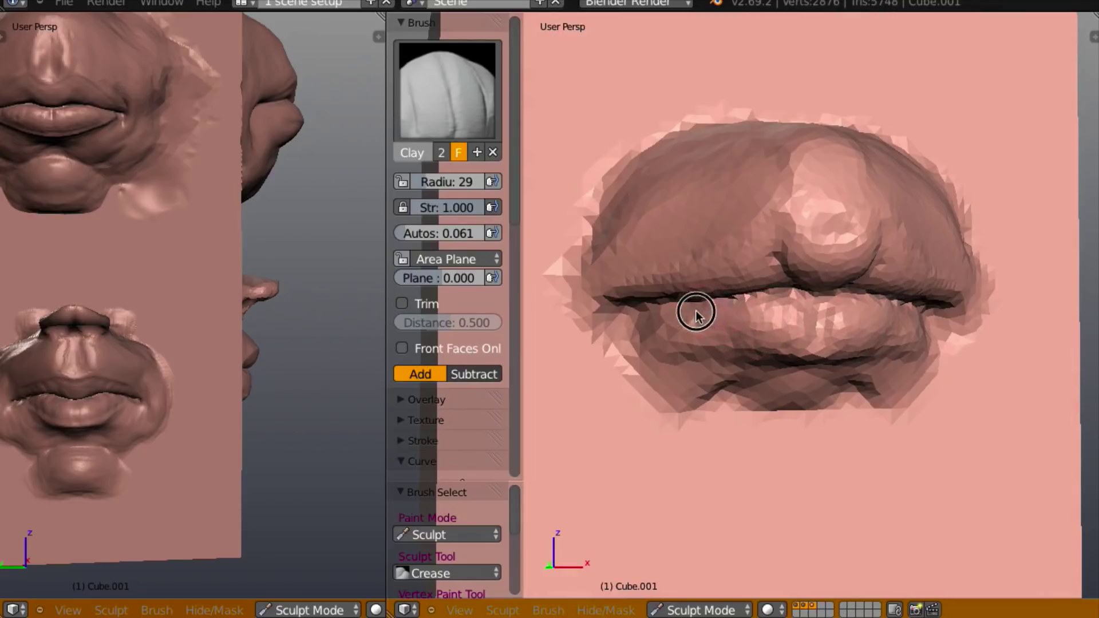
{"action": "mouse_move", "coordinate": [696, 314]}
{"action": "left_mouse_down"}
{"action": "mouse_move", "coordinate": [667, 312]}
{"action": "mouse_move", "coordinate": [720, 333]}
{"action": "mouse_move", "coordinate": [677, 331]}
{"action": "mouse_move", "coordinate": [712, 335]}
{"action": "left_mouse_up"}
{"action": "middle_click_drag", "start_coordinate": [746, 314], "coordinate": [915, 311]}
{"action": "mouse_move", "coordinate": [870, 339]}
{"action": "middle_mouse_down"}
{"action": "mouse_move", "coordinate": [716, 326]}
{"action": "mouse_move", "coordinate": [894, 321]}
{"action": "mouse_move", "coordinate": [822, 321]}
{"action": "middle_mouse_up"}
{"action": "left_click_drag", "start_coordinate": [822, 320], "coordinate": [850, 357]}
{"action": "mouse_move", "coordinate": [849, 356]}
{"action": "middle_mouse_down"}
{"action": "mouse_move", "coordinate": [986, 332]}
{"action": "mouse_move", "coordinate": [1008, 346]}
{"action": "mouse_move", "coordinate": [780, 326]}
{"action": "mouse_move", "coordinate": [652, 342]}
{"action": "mouse_move", "coordinate": [913, 356]}
{"action": "mouse_move", "coordinate": [991, 341]}
{"action": "mouse_move", "coordinate": [967, 331]}
{"action": "middle_mouse_up"}
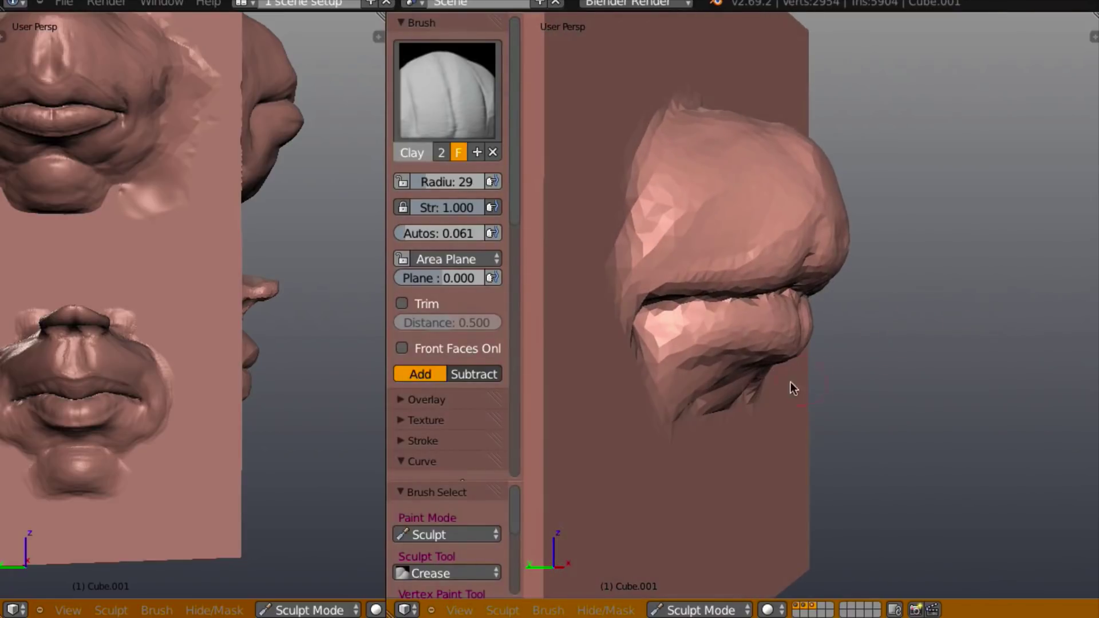
- Lower the Clay brush strength to 0.779 and fill out the area directly beneath the lower lip
{"action": "middle_click_drag", "start_coordinate": [790, 382], "coordinate": [759, 375]}
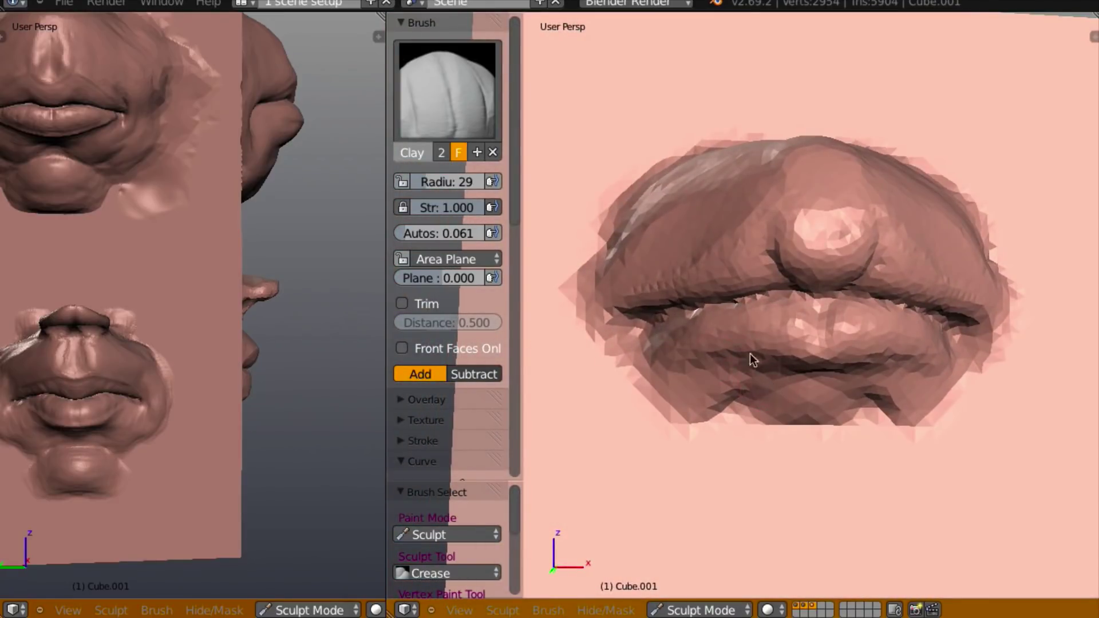
{"action": "left_click_drag", "start_coordinate": [466, 203], "coordinate": [453, 210]}
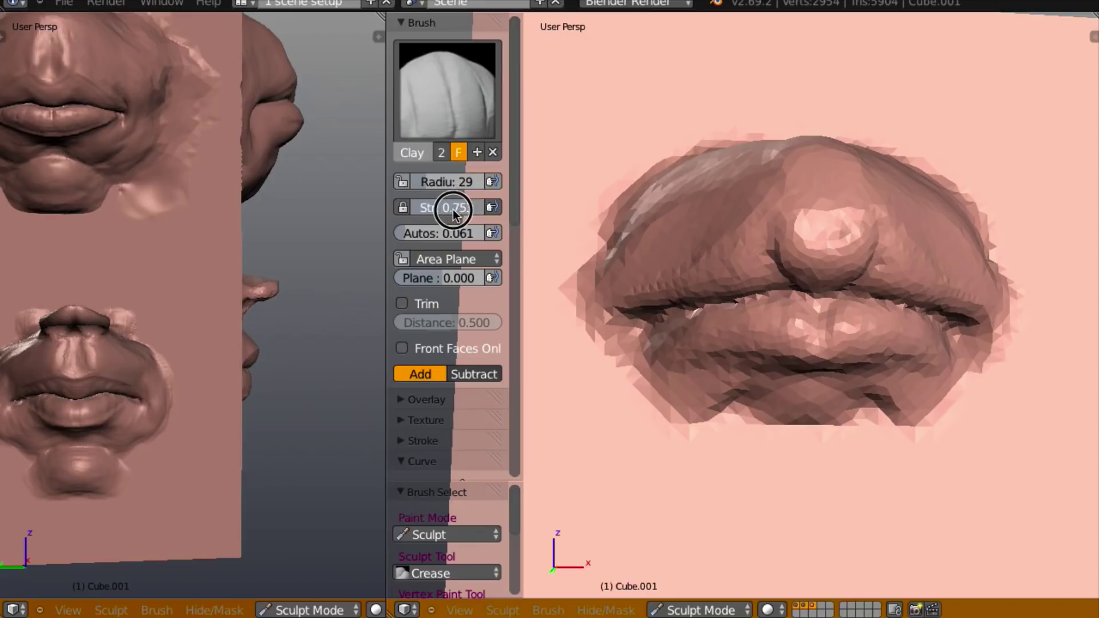
{"action": "middle_click_drag", "start_coordinate": [877, 421], "coordinate": [812, 395]}
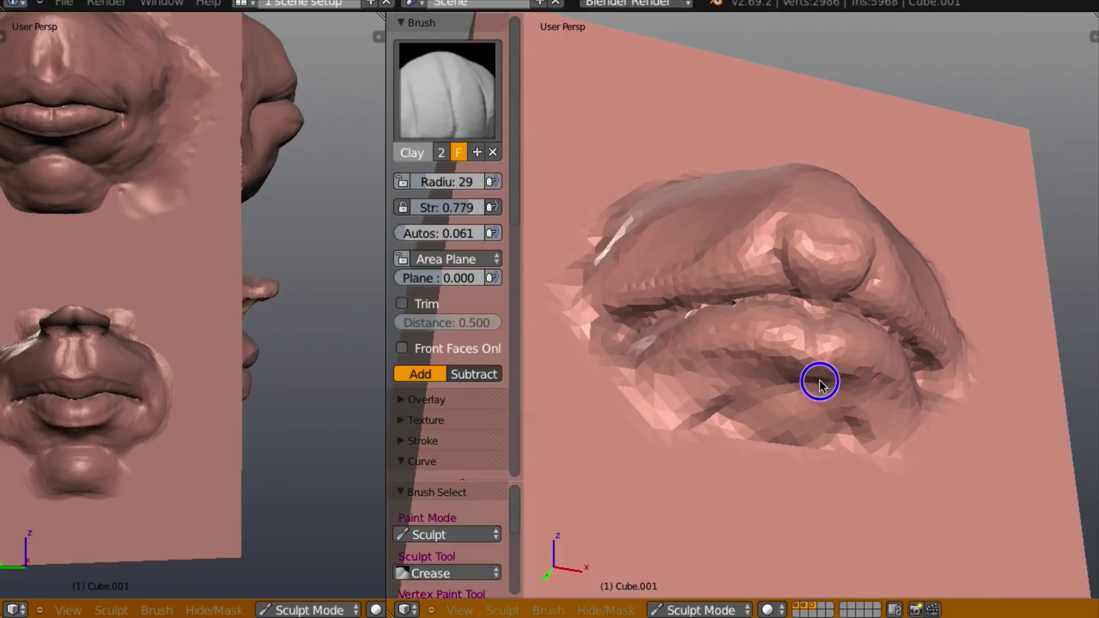
{"action": "left_click_drag", "start_coordinate": [743, 375], "coordinate": [782, 391]}
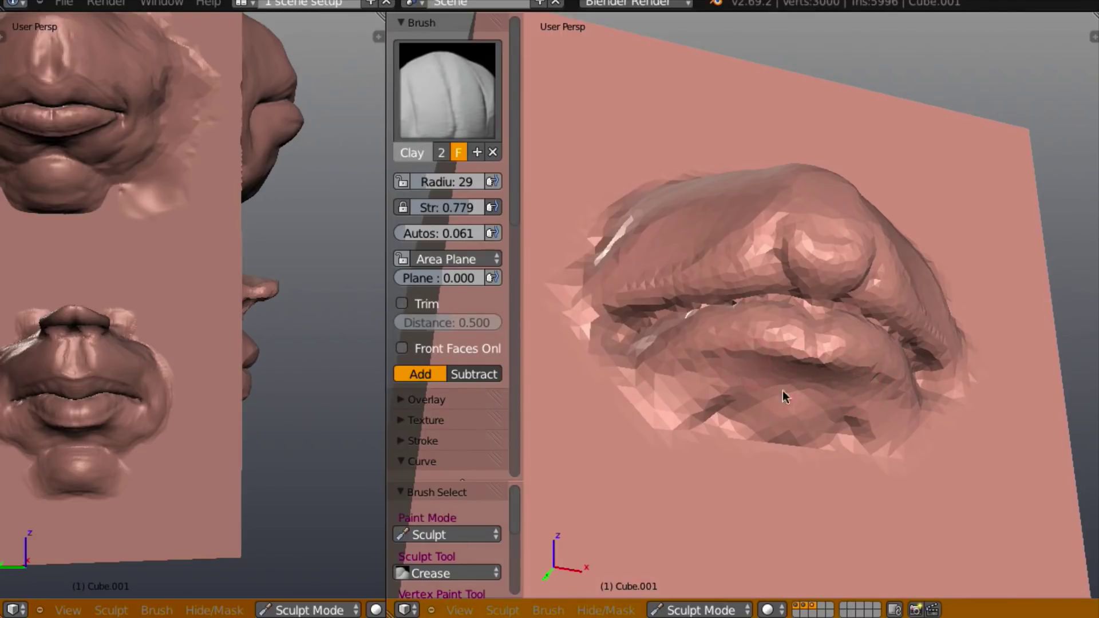
{"action": "key", "text": "KP_1"}
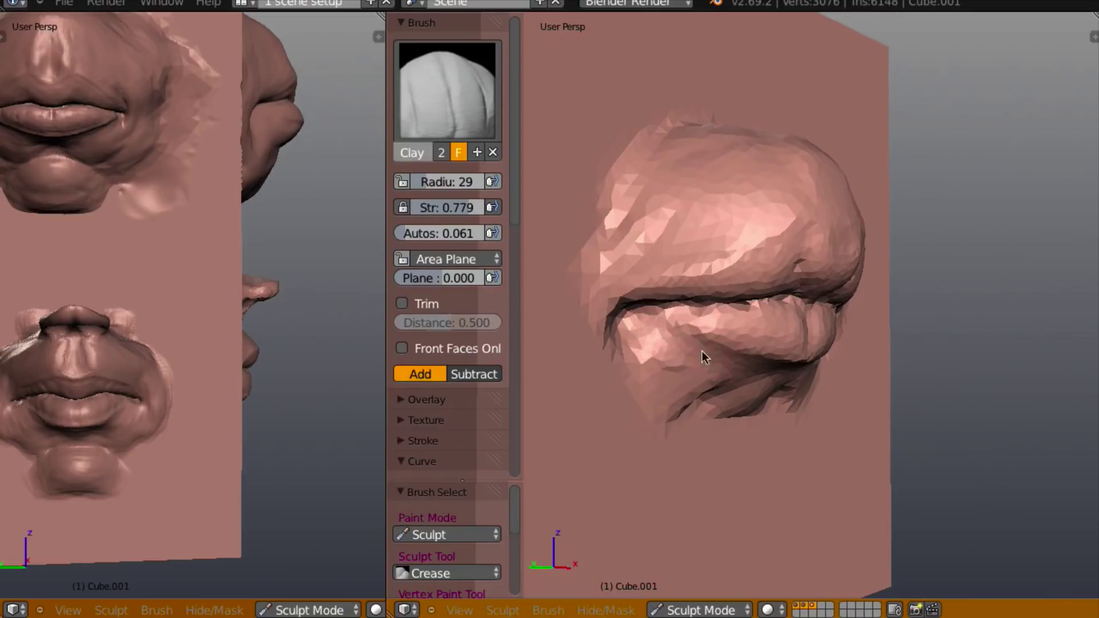
{"action": "middle_click_drag", "start_coordinate": [729, 356], "coordinate": [610, 373]}
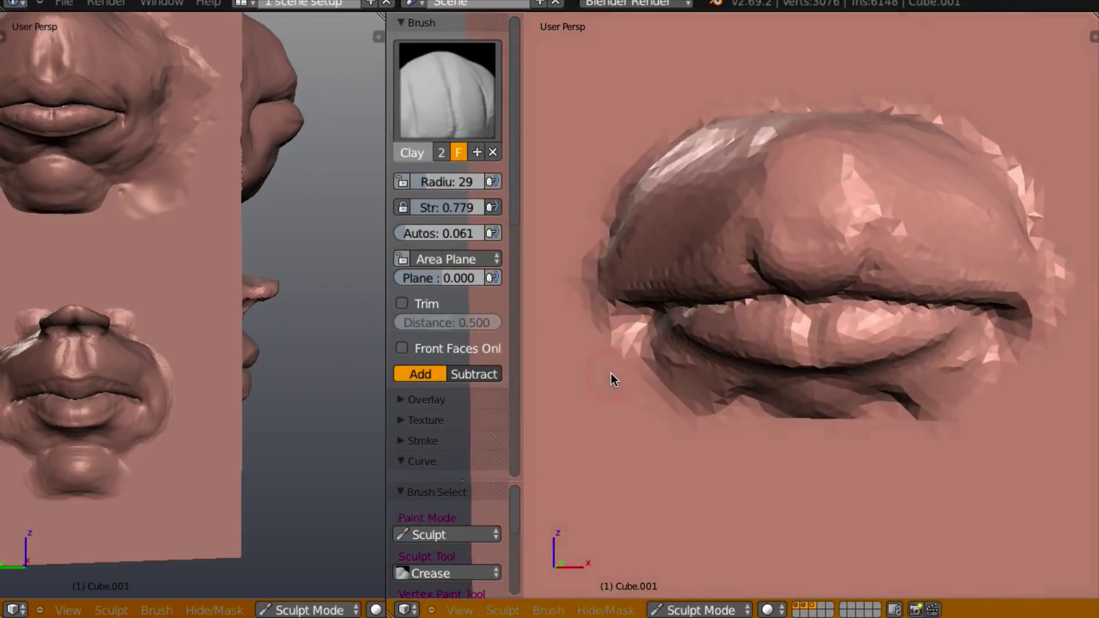
- Shape the philtrum groove and its raised rim above the upper lip's tubercle, and reduce the brush strength to 0.571
{"action": "scroll", "coordinate": [739, 345], "scroll_direction": "up", "scroll_amount": 4}
{"action": "middle_click_drag", "start_coordinate": [739, 344], "coordinate": [767, 236]}
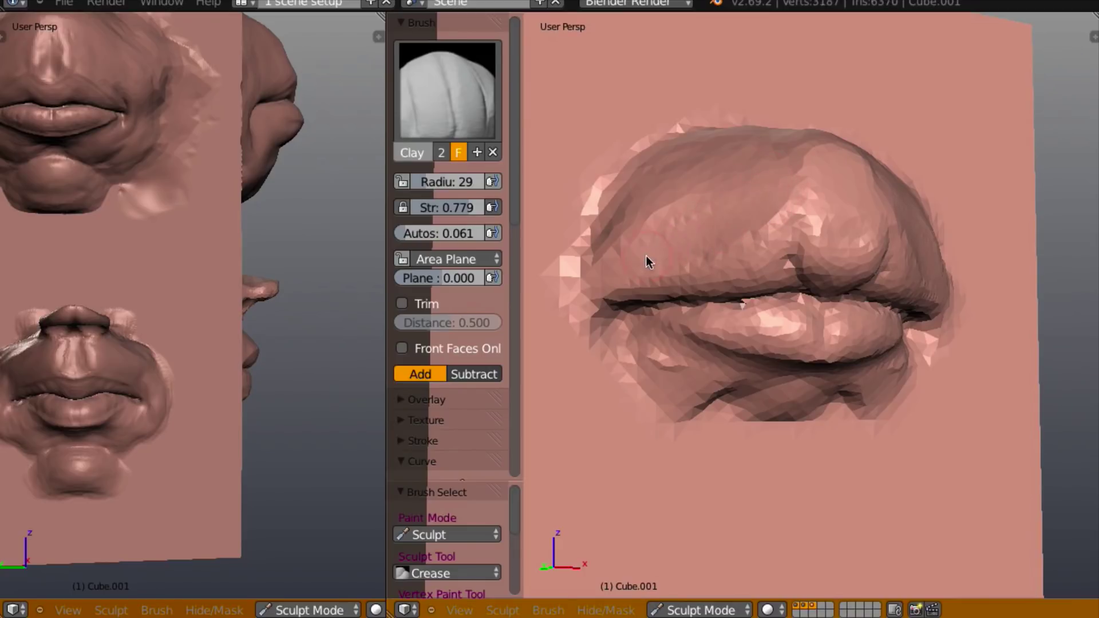
{"action": "middle_click_drag", "start_coordinate": [661, 257], "coordinate": [681, 236]}
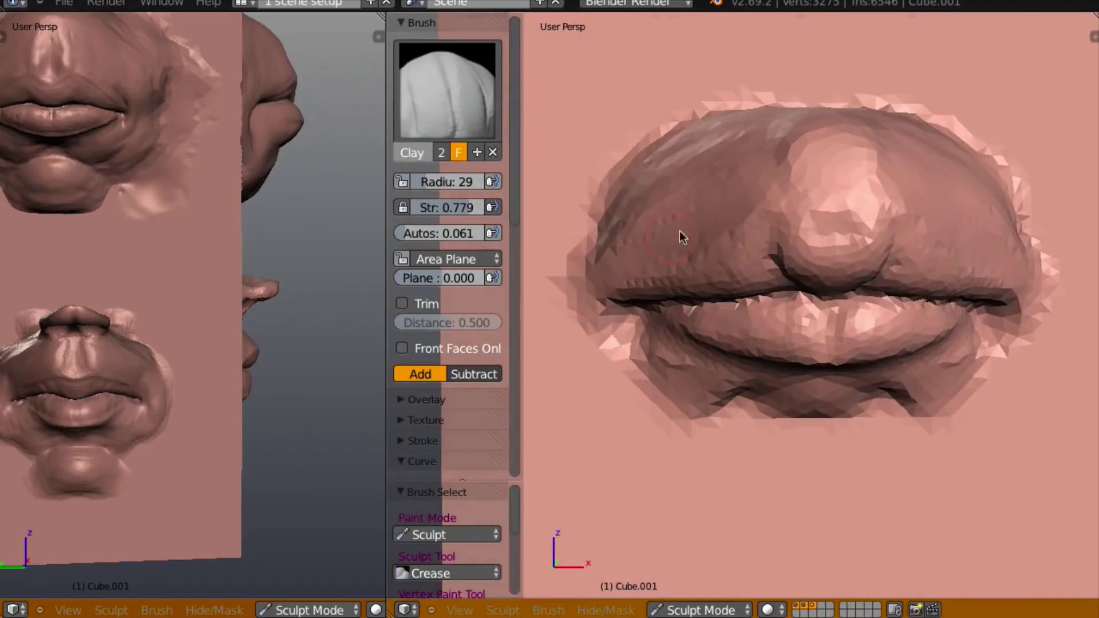
{"action": "mouse_move", "coordinate": [768, 197]}
{"action": "left_mouse_down"}
{"action": "mouse_move", "coordinate": [806, 221]}
{"action": "mouse_move", "coordinate": [775, 205]}
{"action": "mouse_move", "coordinate": [856, 213]}
{"action": "mouse_move", "coordinate": [845, 201]}
{"action": "mouse_move", "coordinate": [834, 210]}
{"action": "mouse_move", "coordinate": [828, 164]}
{"action": "mouse_move", "coordinate": [821, 201]}
{"action": "mouse_move", "coordinate": [842, 178]}
{"action": "mouse_move", "coordinate": [845, 151]}
{"action": "mouse_move", "coordinate": [820, 163]}
{"action": "mouse_move", "coordinate": [813, 204]}
{"action": "mouse_move", "coordinate": [847, 193]}
{"action": "left_mouse_up"}
{"action": "mouse_move", "coordinate": [848, 194]}
{"action": "middle_mouse_down"}
{"action": "mouse_move", "coordinate": [1008, 187]}
{"action": "mouse_move", "coordinate": [827, 206]}
{"action": "middle_mouse_up"}
{"action": "mouse_move", "coordinate": [827, 206]}
{"action": "left_mouse_down"}
{"action": "mouse_move", "coordinate": [812, 172]}
{"action": "mouse_move", "coordinate": [760, 161]}
{"action": "left_mouse_up"}
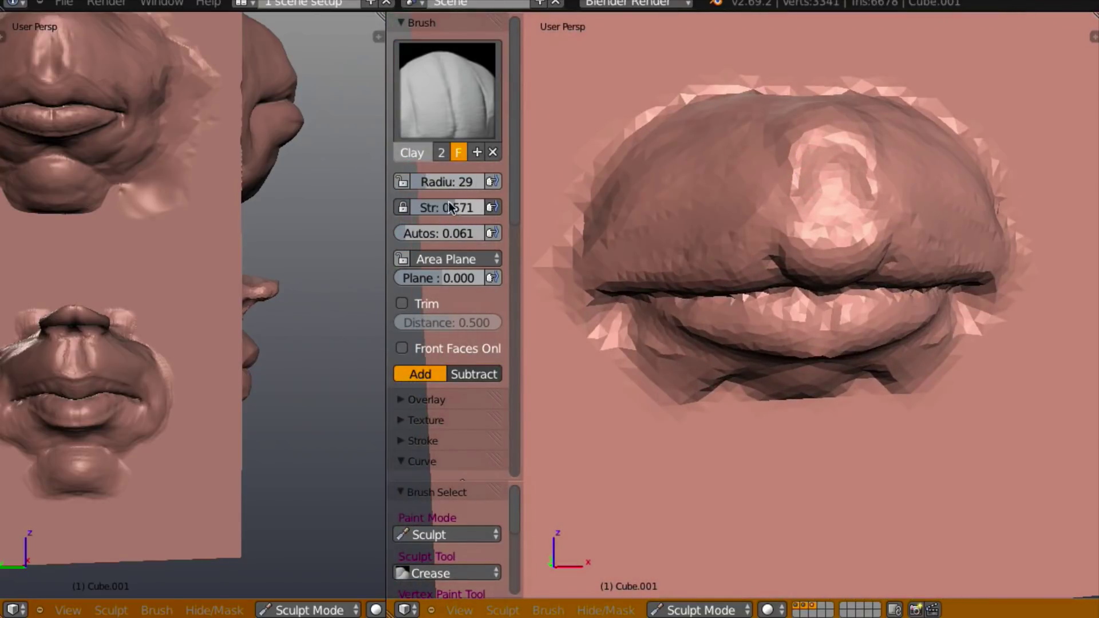
- Add clay to the upper lip beside the tubercle and round out the lower lip's two central lobes
{"action": "middle_click_drag", "start_coordinate": [846, 362], "coordinate": [805, 262]}
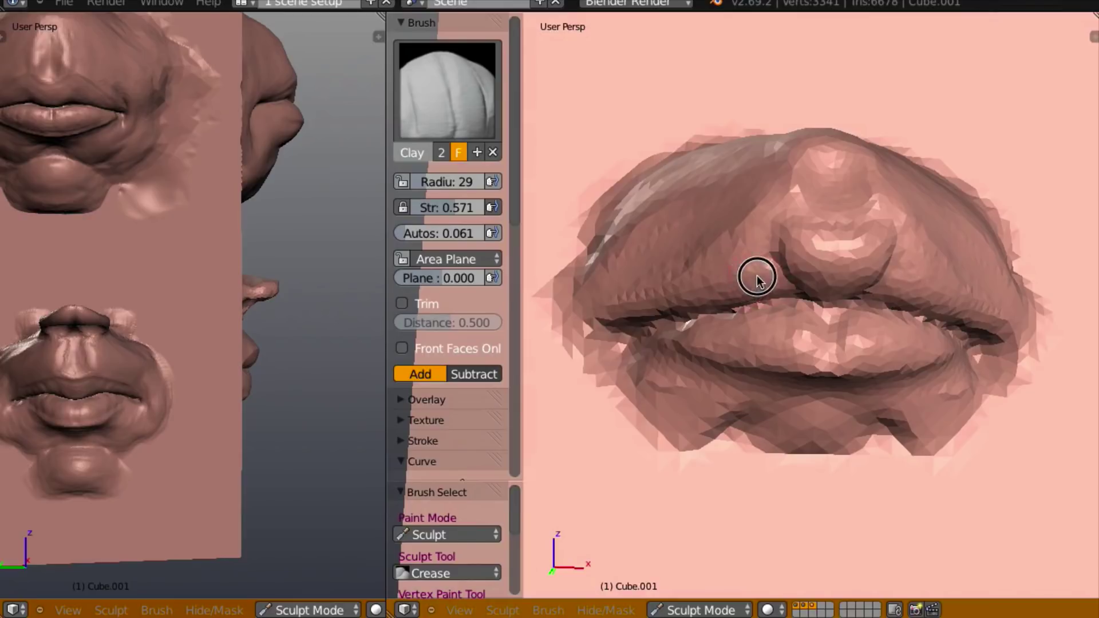
{"action": "mouse_move", "coordinate": [727, 270]}
{"action": "left_mouse_down"}
{"action": "mouse_move", "coordinate": [756, 275]}
{"action": "mouse_move", "coordinate": [747, 283]}
{"action": "mouse_move", "coordinate": [771, 270]}
{"action": "mouse_move", "coordinate": [742, 288]}
{"action": "mouse_move", "coordinate": [780, 290]}
{"action": "mouse_move", "coordinate": [749, 296]}
{"action": "mouse_move", "coordinate": [735, 284]}
{"action": "mouse_move", "coordinate": [687, 305]}
{"action": "mouse_move", "coordinate": [742, 273]}
{"action": "left_mouse_up"}
{"action": "mouse_move", "coordinate": [742, 272]}
{"action": "middle_mouse_down"}
{"action": "mouse_move", "coordinate": [824, 295]}
{"action": "mouse_move", "coordinate": [853, 290]}
{"action": "mouse_move", "coordinate": [756, 275]}
{"action": "middle_mouse_up"}
{"action": "mouse_move", "coordinate": [672, 312]}
{"action": "left_mouse_down"}
{"action": "mouse_move", "coordinate": [639, 316]}
{"action": "mouse_move", "coordinate": [703, 300]}
{"action": "mouse_move", "coordinate": [660, 300]}
{"action": "left_mouse_up"}
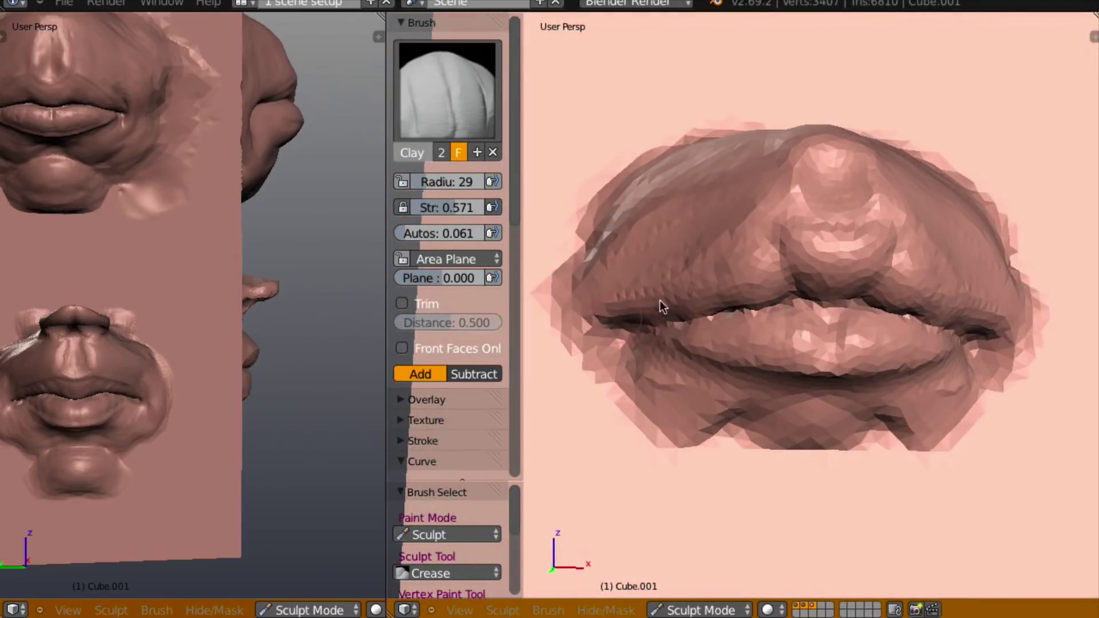
{"action": "mouse_move", "coordinate": [660, 300]}
{"action": "middle_mouse_down"}
{"action": "mouse_move", "coordinate": [767, 323]}
{"action": "mouse_move", "coordinate": [805, 314]}
{"action": "mouse_move", "coordinate": [795, 333]}
{"action": "middle_mouse_up"}
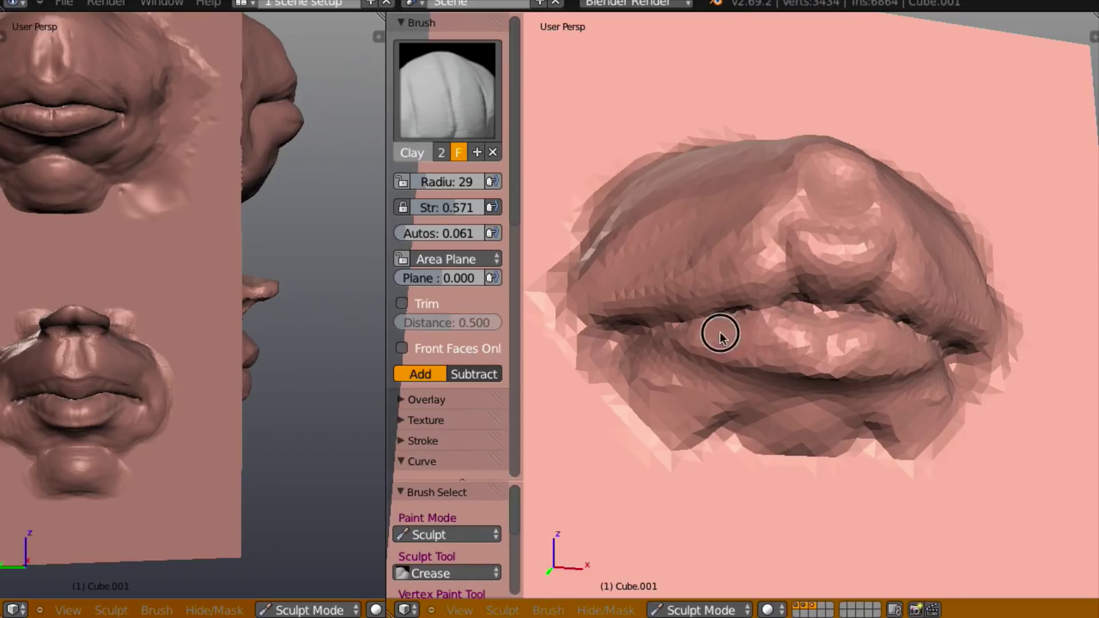
{"action": "left_click_drag", "start_coordinate": [779, 355], "coordinate": [815, 355]}
{"action": "middle_click_drag", "start_coordinate": [815, 356], "coordinate": [757, 284]}
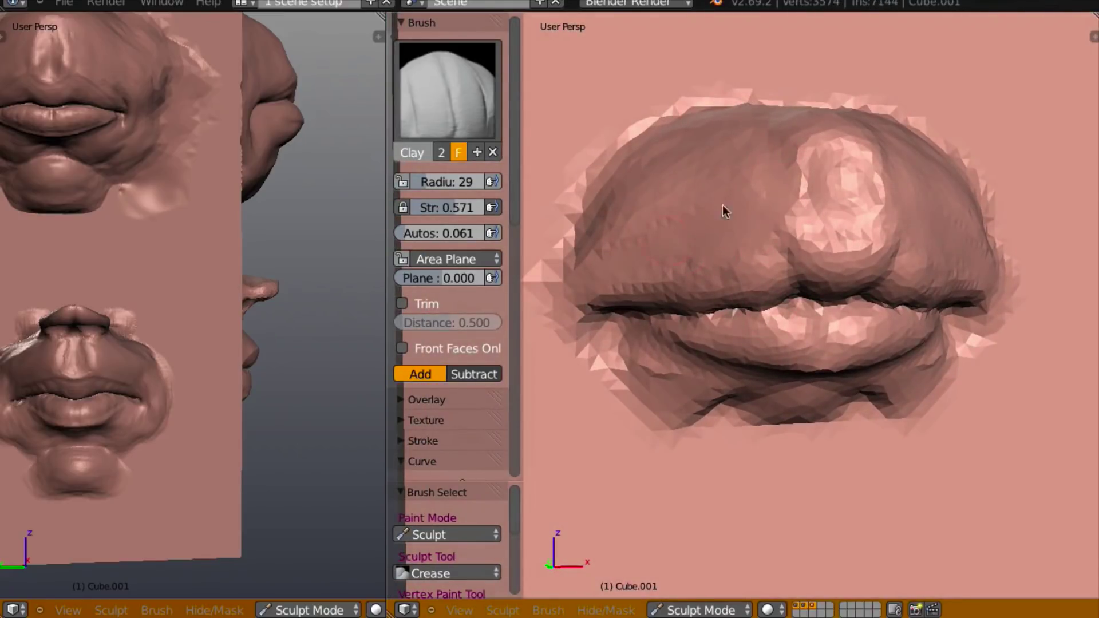
- Build up clay mounds around both mouth corners, wrapping from the upper lip down to the lower lip
{"action": "middle_click_drag", "start_coordinate": [696, 314], "coordinate": [634, 349]}
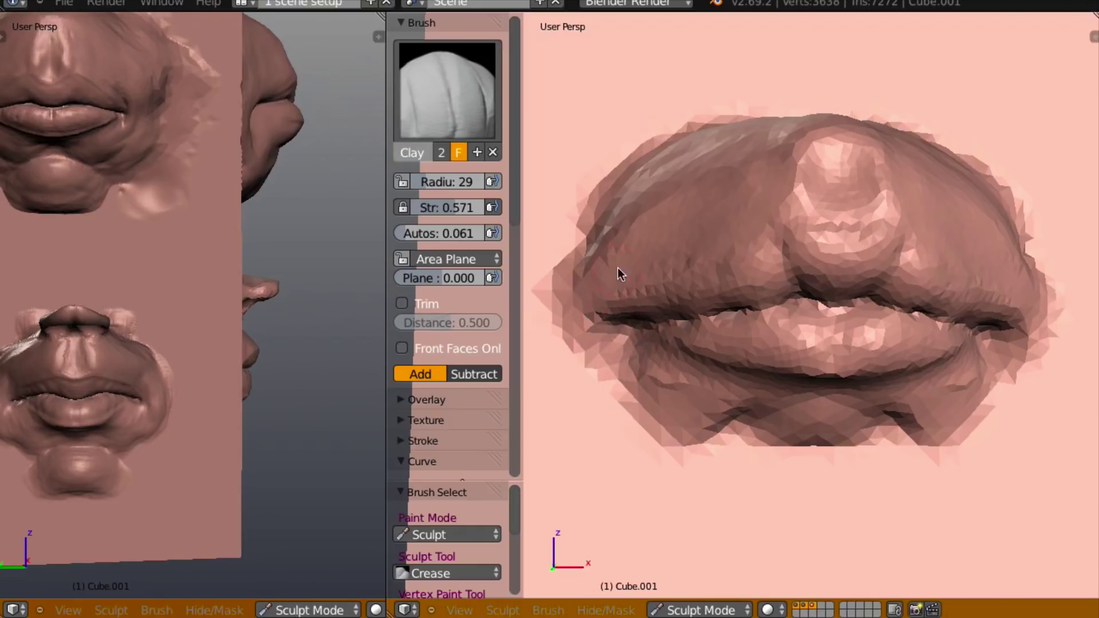
{"action": "mouse_move", "coordinate": [617, 266]}
{"action": "left_mouse_down"}
{"action": "mouse_move", "coordinate": [573, 344]}
{"action": "mouse_move", "coordinate": [608, 261]}
{"action": "mouse_move", "coordinate": [603, 374]}
{"action": "mouse_move", "coordinate": [588, 280]}
{"action": "mouse_move", "coordinate": [607, 326]}
{"action": "mouse_move", "coordinate": [572, 321]}
{"action": "mouse_move", "coordinate": [609, 294]}
{"action": "mouse_move", "coordinate": [599, 373]}
{"action": "mouse_move", "coordinate": [588, 296]}
{"action": "mouse_move", "coordinate": [647, 355]}
{"action": "mouse_move", "coordinate": [585, 330]}
{"action": "mouse_move", "coordinate": [613, 288]}
{"action": "mouse_move", "coordinate": [620, 355]}
{"action": "mouse_move", "coordinate": [611, 285]}
{"action": "mouse_move", "coordinate": [634, 280]}
{"action": "mouse_move", "coordinate": [632, 377]}
{"action": "mouse_move", "coordinate": [614, 366]}
{"action": "mouse_move", "coordinate": [595, 305]}
{"action": "left_mouse_up"}
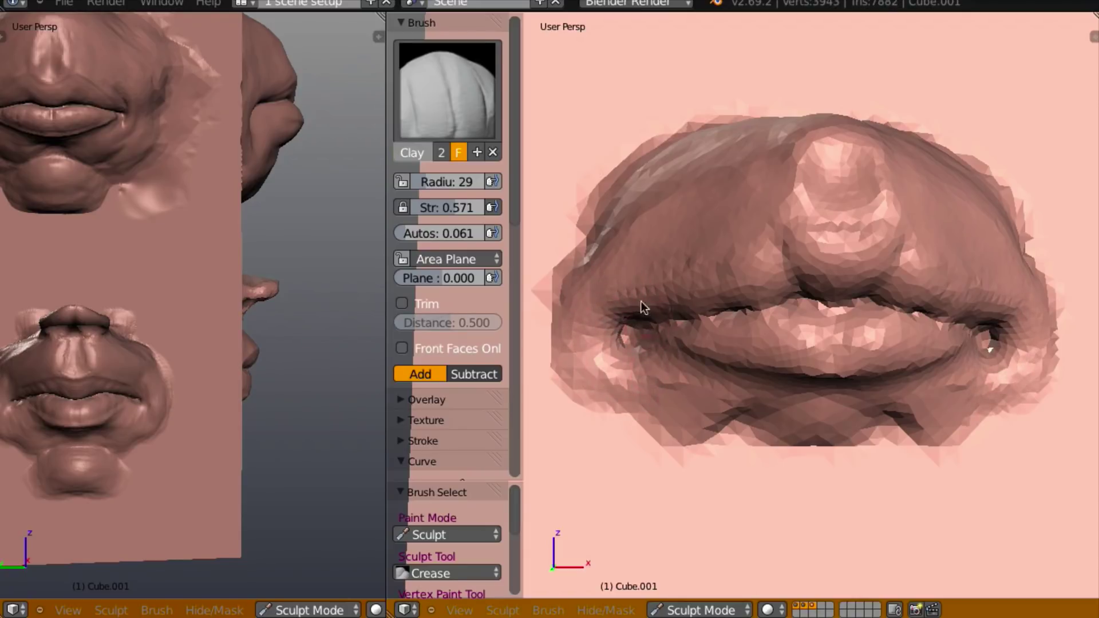
{"action": "left_click_drag", "start_coordinate": [620, 334], "coordinate": [649, 360]}
{"action": "mouse_move", "coordinate": [650, 360]}
{"action": "middle_mouse_down"}
{"action": "mouse_move", "coordinate": [665, 311]}
{"action": "mouse_move", "coordinate": [627, 305]}
{"action": "middle_mouse_up"}
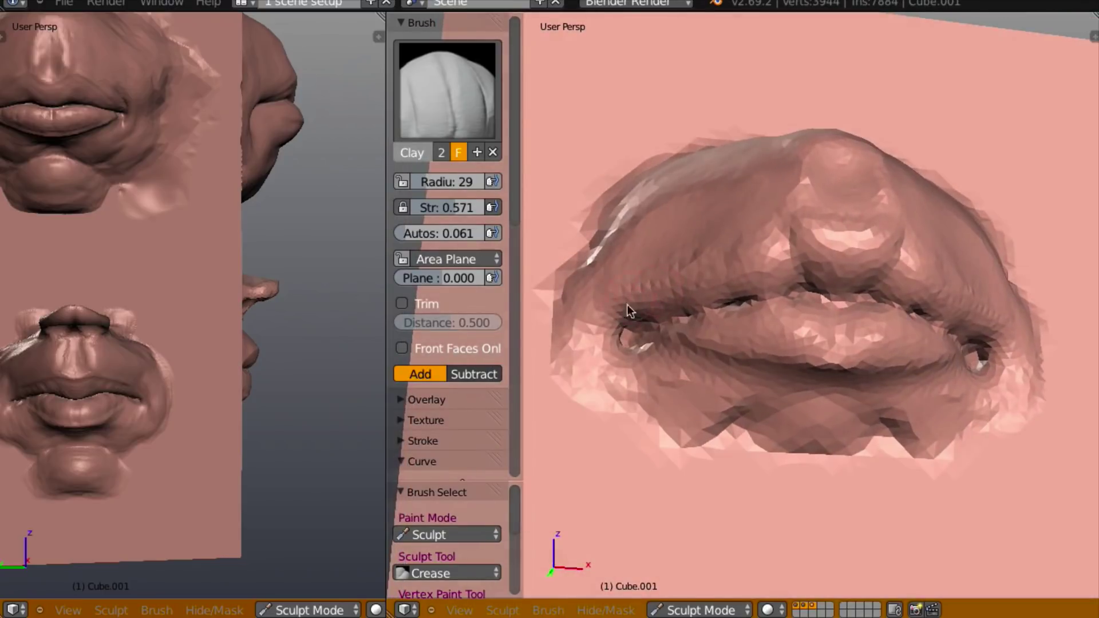
{"action": "middle_click_drag", "start_coordinate": [624, 360], "coordinate": [630, 335]}
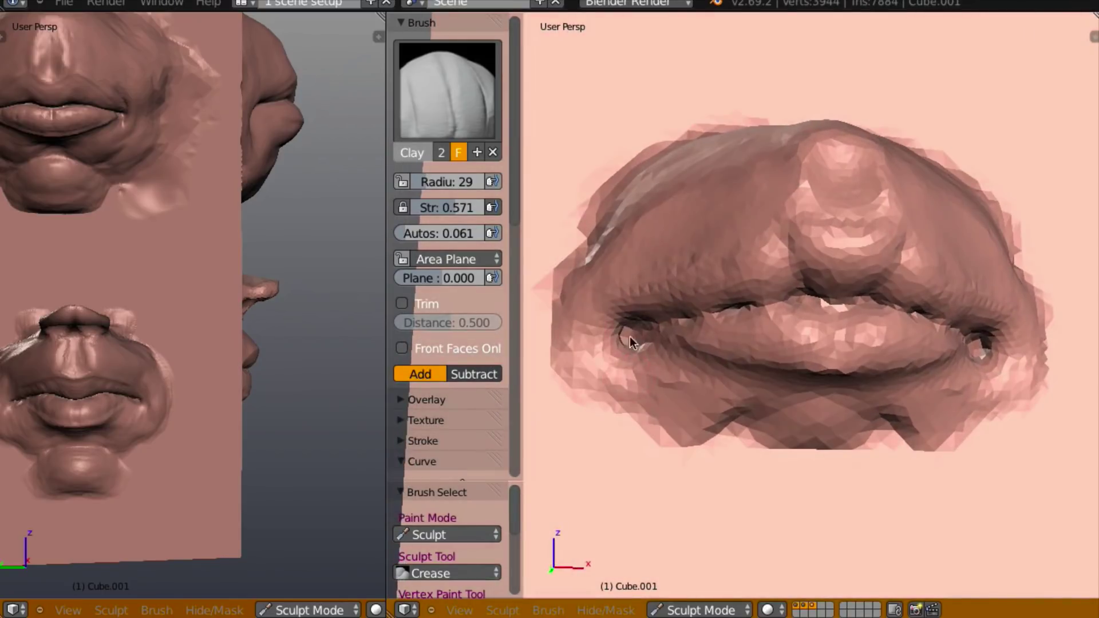
{"action": "mouse_move", "coordinate": [648, 350]}
{"action": "left_mouse_down"}
{"action": "mouse_move", "coordinate": [626, 358]}
{"action": "mouse_move", "coordinate": [643, 349]}
{"action": "mouse_move", "coordinate": [640, 358]}
{"action": "left_mouse_up"}
{"action": "middle_click_drag", "start_coordinate": [640, 353], "coordinate": [663, 341]}
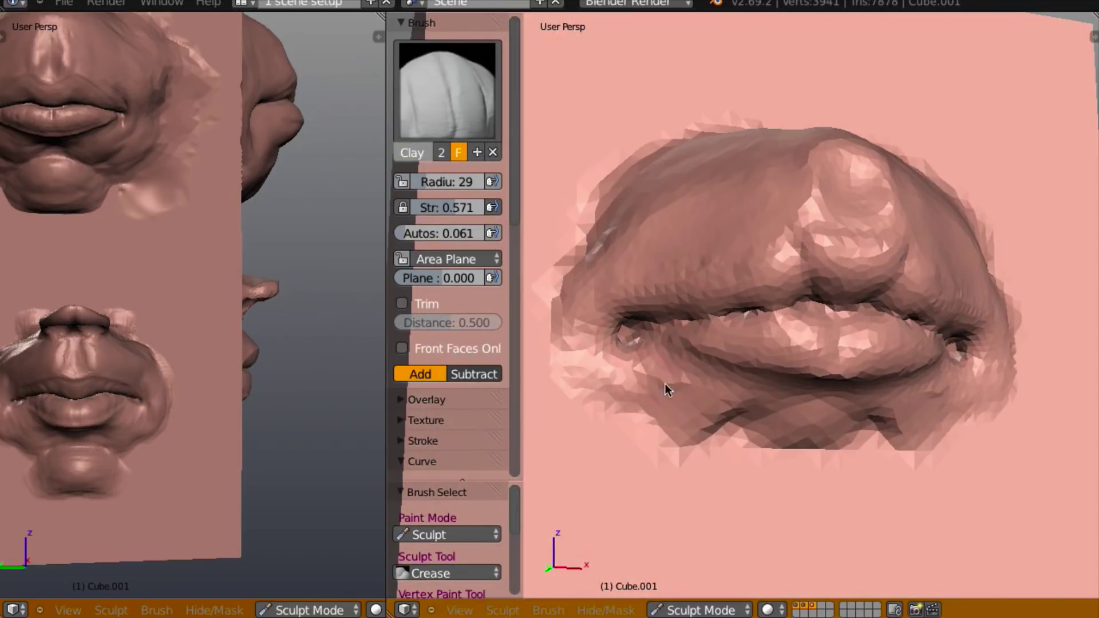
- Extend the clay from below the mouth corners down along both sides beneath the lower lip
{"action": "mouse_move", "coordinate": [647, 392]}
{"action": "left_mouse_down"}
{"action": "mouse_move", "coordinate": [618, 393]}
{"action": "mouse_move", "coordinate": [670, 397]}
{"action": "mouse_move", "coordinate": [655, 422]}
{"action": "mouse_move", "coordinate": [606, 383]}
{"action": "mouse_move", "coordinate": [665, 444]}
{"action": "mouse_move", "coordinate": [655, 427]}
{"action": "mouse_move", "coordinate": [695, 411]}
{"action": "left_mouse_up"}
{"action": "middle_click_drag", "start_coordinate": [695, 408], "coordinate": [630, 435]}
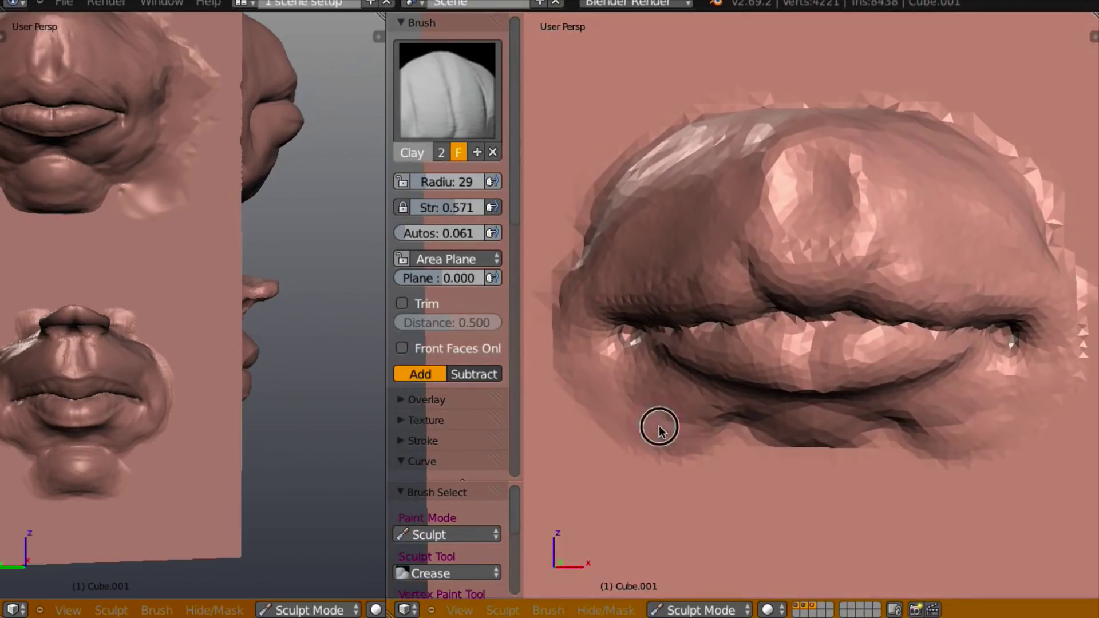
{"action": "middle_click_drag", "start_coordinate": [723, 410], "coordinate": [779, 431]}
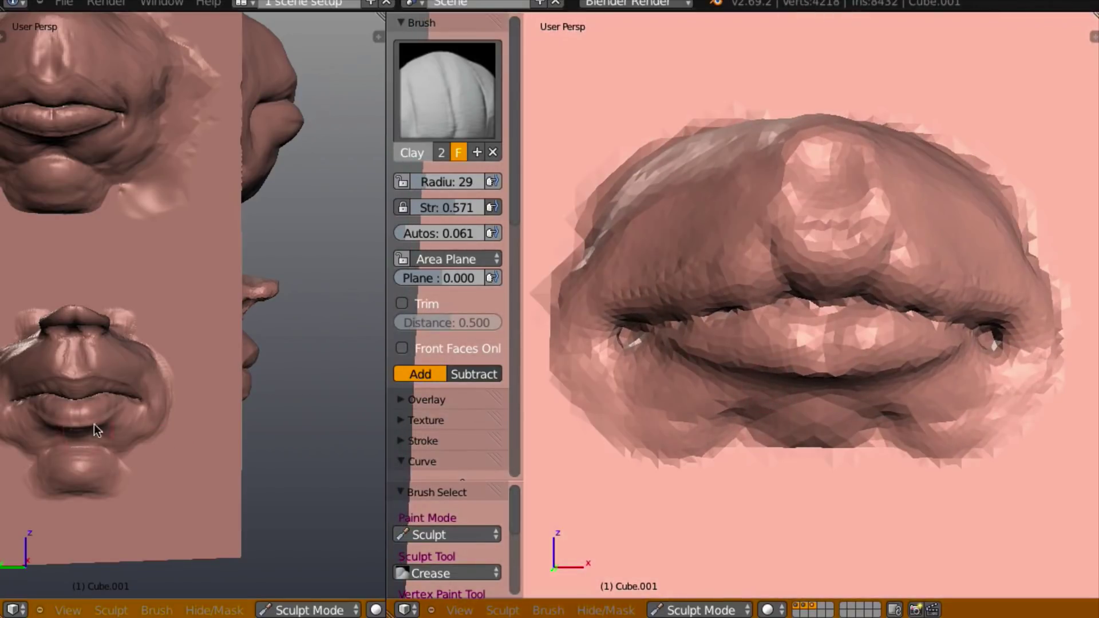
- Examine the area between the lower lip and chin on the reference mouths around the reference block
{"action": "mouse_move", "coordinate": [276, 336]}
{"action": "middle_mouse_down"}
{"action": "mouse_move", "coordinate": [349, 396]}
{"action": "mouse_move", "coordinate": [321, 390]}
{"action": "mouse_move", "coordinate": [289, 352]}
{"action": "middle_mouse_up"}
{"action": "scroll", "coordinate": [306, 385], "scroll_direction": "up", "scroll_amount": 3}
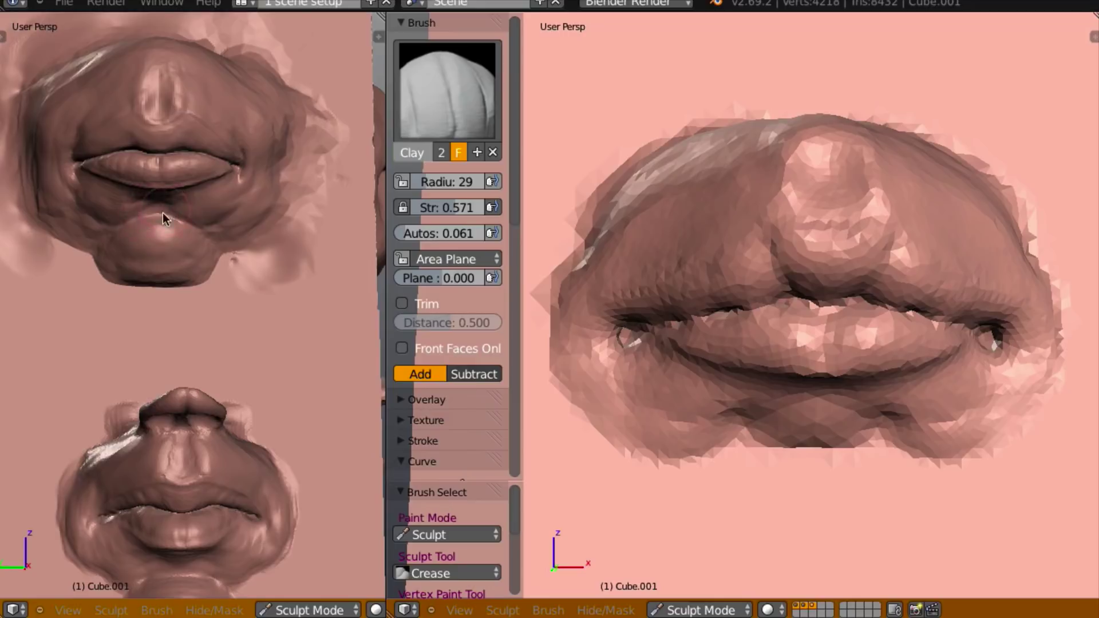
{"action": "middle_click_drag", "start_coordinate": [325, 427], "coordinate": [164, 528]}
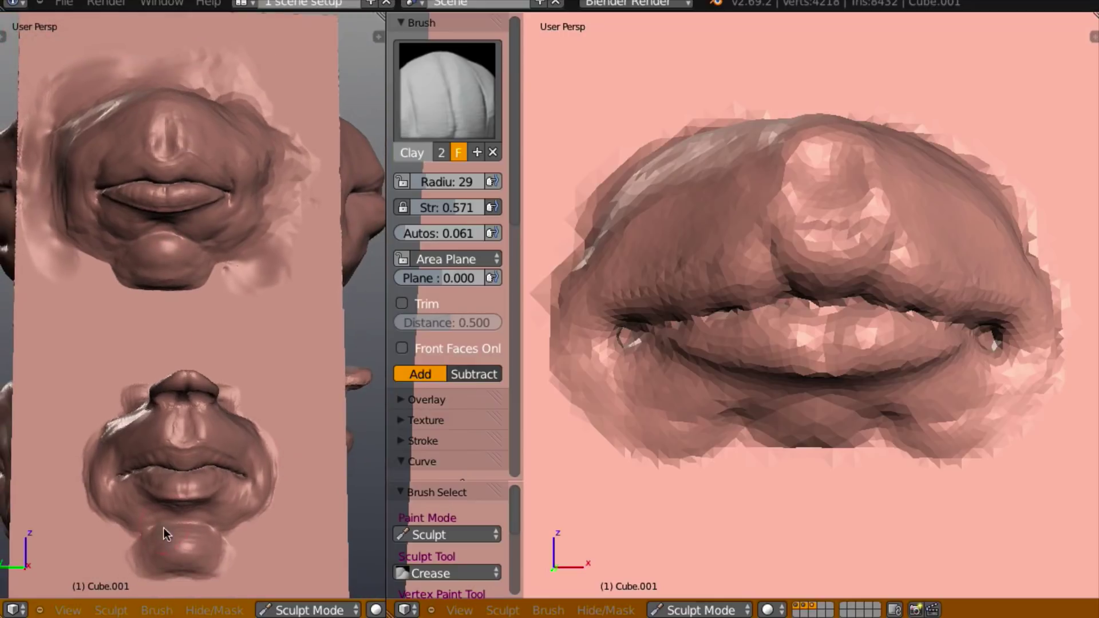
{"action": "middle_click_drag", "start_coordinate": [235, 458], "coordinate": [387, 469]}
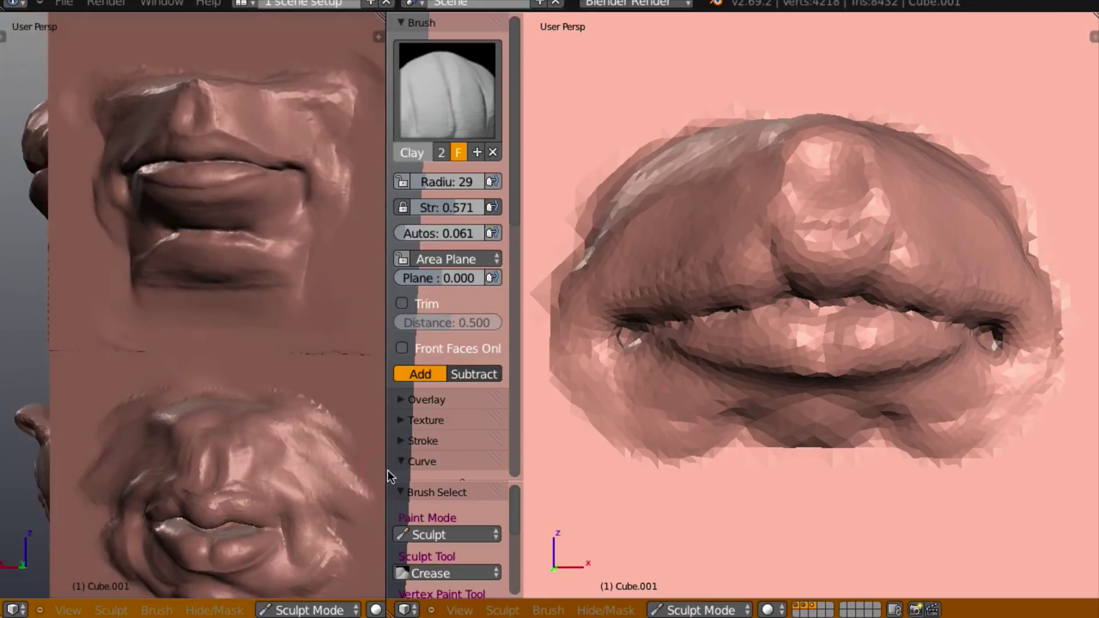
{"action": "scroll", "coordinate": [350, 404], "scroll_direction": "up", "scroll_amount": 3}
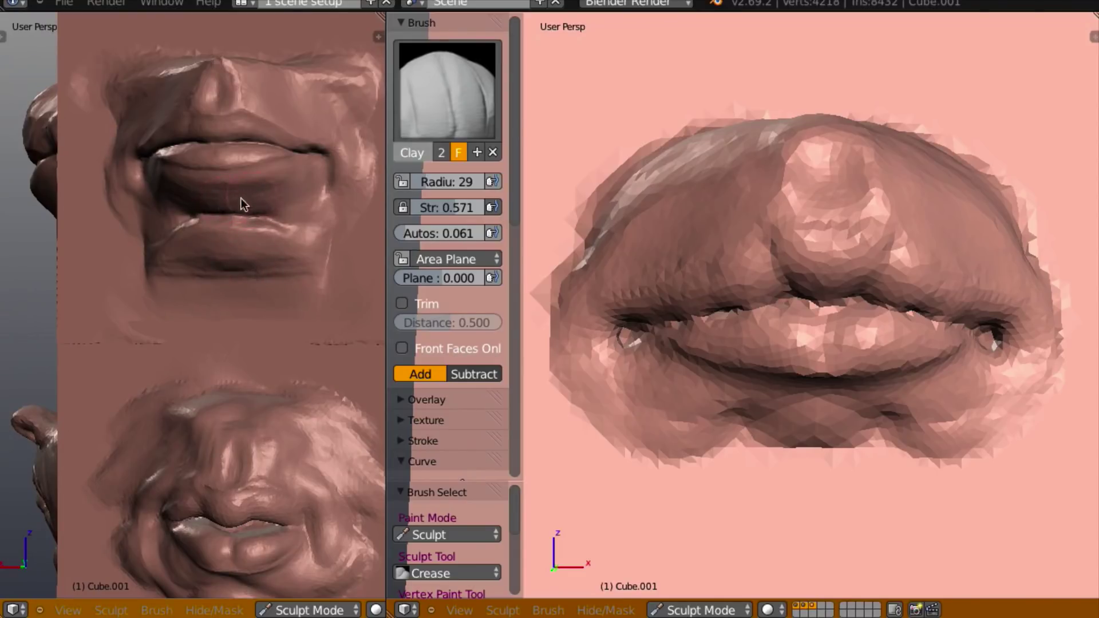
{"action": "middle_click_drag", "start_coordinate": [274, 403], "coordinate": [256, 179]}
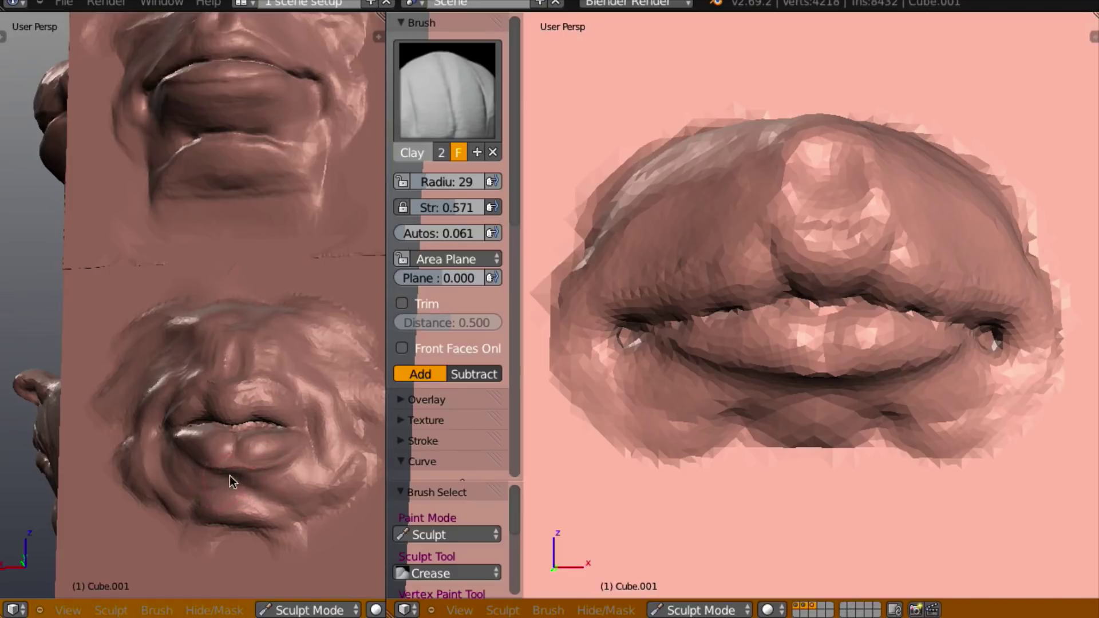
{"action": "mouse_move", "coordinate": [229, 475]}
{"action": "middle_mouse_down"}
{"action": "mouse_move", "coordinate": [383, 486]}
{"action": "mouse_move", "coordinate": [373, 466]}
{"action": "mouse_move", "coordinate": [276, 423]}
{"action": "mouse_move", "coordinate": [196, 421]}
{"action": "mouse_move", "coordinate": [251, 445]}
{"action": "mouse_move", "coordinate": [256, 367]}
{"action": "middle_mouse_up"}
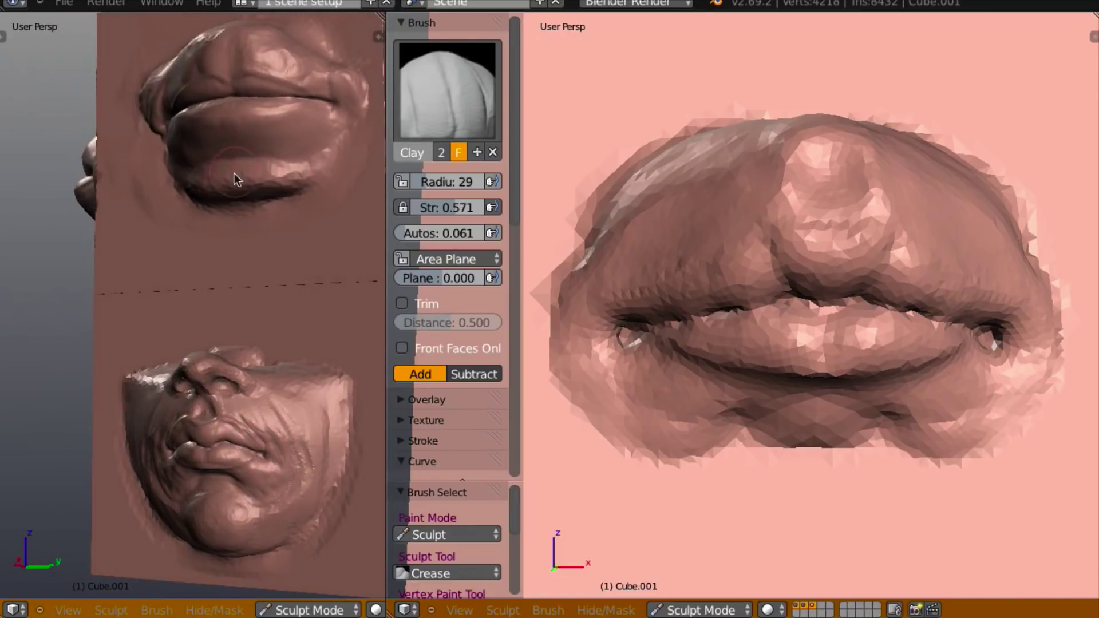
{"action": "mouse_move", "coordinate": [235, 173]}
{"action": "middle_mouse_down"}
{"action": "mouse_move", "coordinate": [276, 209]}
{"action": "mouse_move", "coordinate": [239, 195]}
{"action": "mouse_move", "coordinate": [335, 212]}
{"action": "mouse_move", "coordinate": [452, 201]}
{"action": "mouse_move", "coordinate": [195, 218]}
{"action": "middle_mouse_up"}
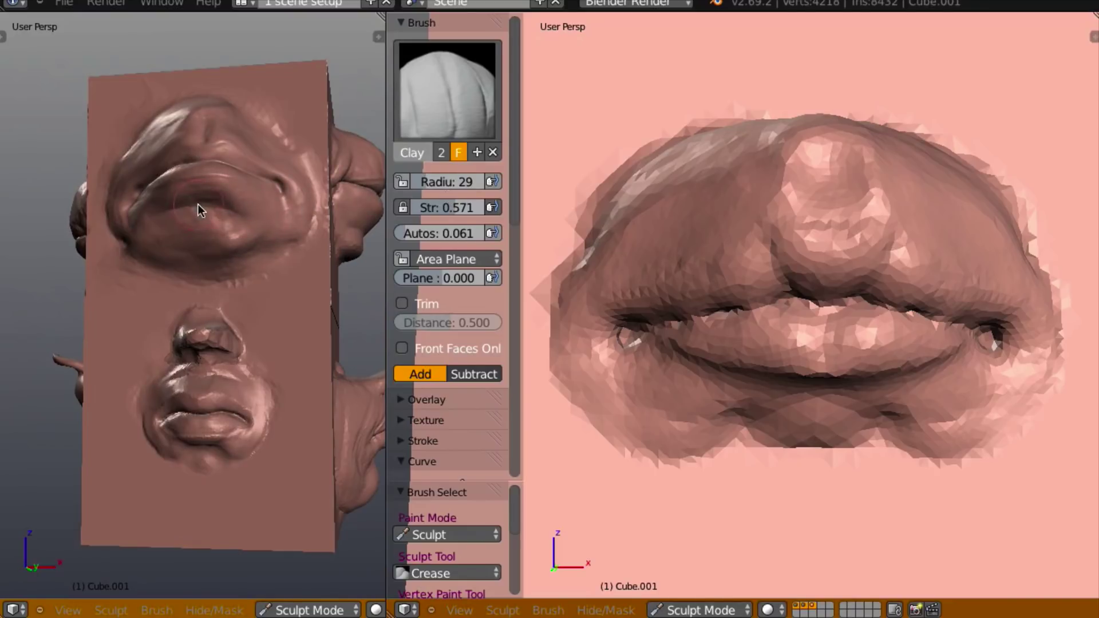
{"action": "mouse_move", "coordinate": [273, 172]}
{"action": "middle_mouse_down"}
{"action": "mouse_move", "coordinate": [197, 214]}
{"action": "mouse_move", "coordinate": [152, 215]}
{"action": "mouse_move", "coordinate": [610, 397]}
{"action": "middle_mouse_up"}
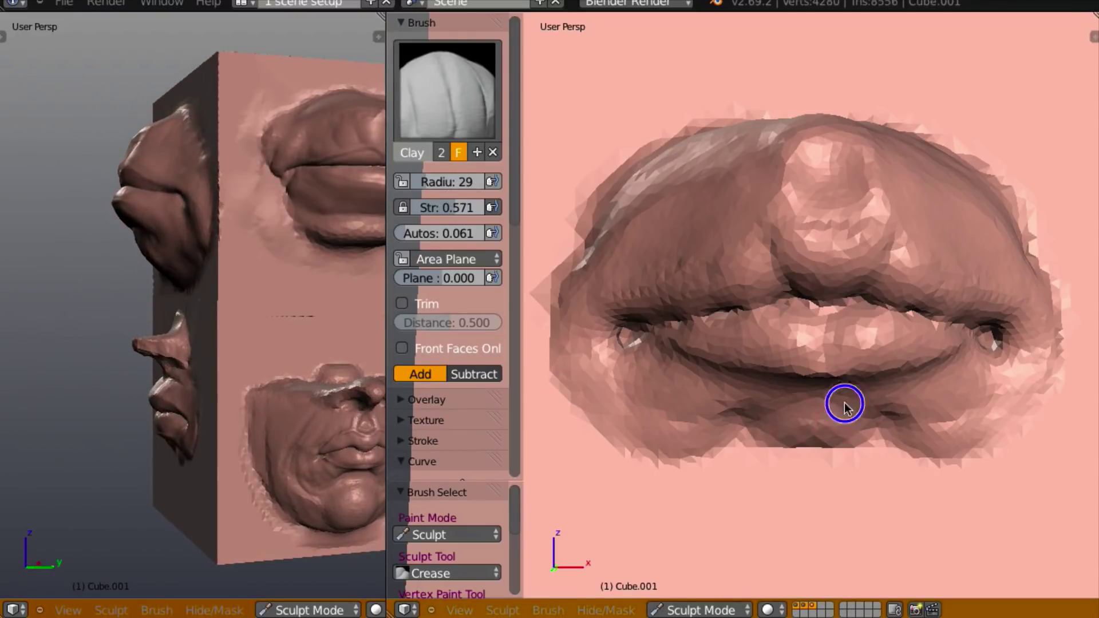
- Smooth out the hollow under the lower lip with clay and build a rounded chin mound below it
{"action": "mouse_move", "coordinate": [774, 421]}
{"action": "left_mouse_down"}
{"action": "mouse_move", "coordinate": [832, 407]}
{"action": "mouse_move", "coordinate": [776, 413]}
{"action": "mouse_move", "coordinate": [771, 433]}
{"action": "mouse_move", "coordinate": [782, 420]}
{"action": "mouse_move", "coordinate": [768, 404]}
{"action": "mouse_move", "coordinate": [729, 411]}
{"action": "left_mouse_up"}
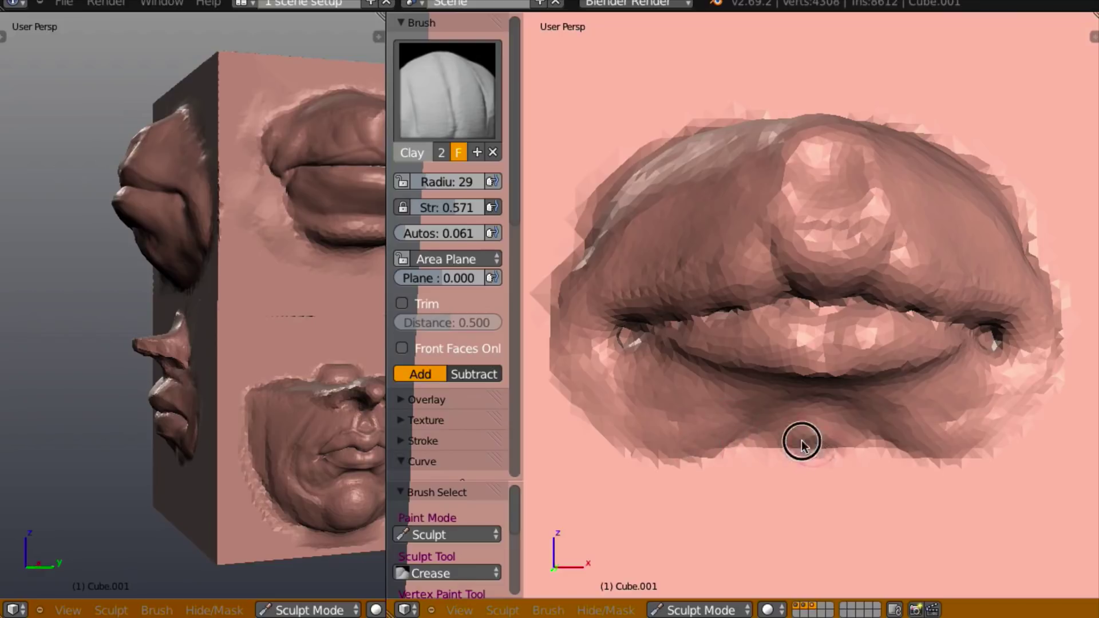
{"action": "mouse_move", "coordinate": [801, 441]}
{"action": "left_mouse_down"}
{"action": "mouse_move", "coordinate": [822, 449]}
{"action": "mouse_move", "coordinate": [753, 459]}
{"action": "mouse_move", "coordinate": [797, 441]}
{"action": "mouse_move", "coordinate": [808, 461]}
{"action": "mouse_move", "coordinate": [723, 474]}
{"action": "mouse_move", "coordinate": [795, 473]}
{"action": "mouse_move", "coordinate": [805, 441]}
{"action": "mouse_move", "coordinate": [710, 459]}
{"action": "mouse_move", "coordinate": [826, 445]}
{"action": "mouse_move", "coordinate": [847, 466]}
{"action": "left_mouse_up"}
{"action": "mouse_move", "coordinate": [846, 466]}
{"action": "middle_mouse_down"}
{"action": "mouse_move", "coordinate": [1008, 466]}
{"action": "mouse_move", "coordinate": [916, 482]}
{"action": "mouse_move", "coordinate": [699, 464]}
{"action": "mouse_move", "coordinate": [1011, 476]}
{"action": "mouse_move", "coordinate": [901, 470]}
{"action": "middle_mouse_up"}
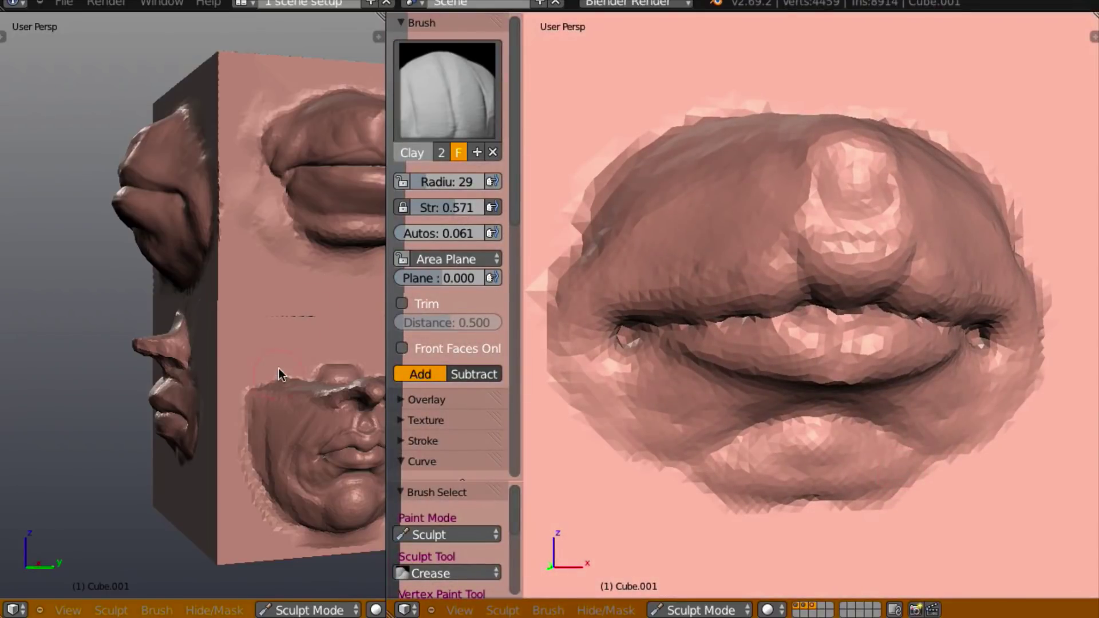
- Compare with the frontal reference mouth, lower the Clay strength to 0.351, and refine the upper lip's lower edge around the tubercle
{"action": "mouse_move", "coordinate": [280, 368]}
{"action": "middle_mouse_down"}
{"action": "mouse_move", "coordinate": [310, 315]}
{"action": "mouse_move", "coordinate": [322, 329]}
{"action": "mouse_move", "coordinate": [301, 347]}
{"action": "mouse_move", "coordinate": [199, 269]}
{"action": "mouse_move", "coordinate": [139, 184]}
{"action": "mouse_move", "coordinate": [238, 258]}
{"action": "mouse_move", "coordinate": [210, 249]}
{"action": "mouse_move", "coordinate": [275, 242]}
{"action": "middle_mouse_up"}
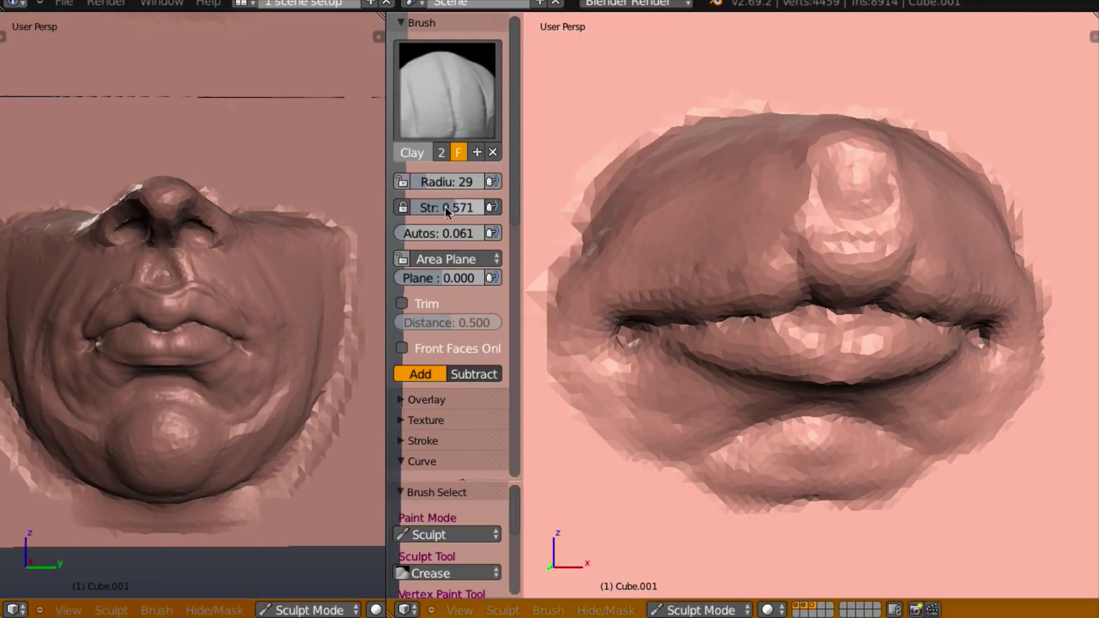
{"action": "left_click_drag", "start_coordinate": [438, 209], "coordinate": [430, 218]}
{"action": "scroll", "coordinate": [630, 432], "scroll_direction": "up", "scroll_amount": 2}
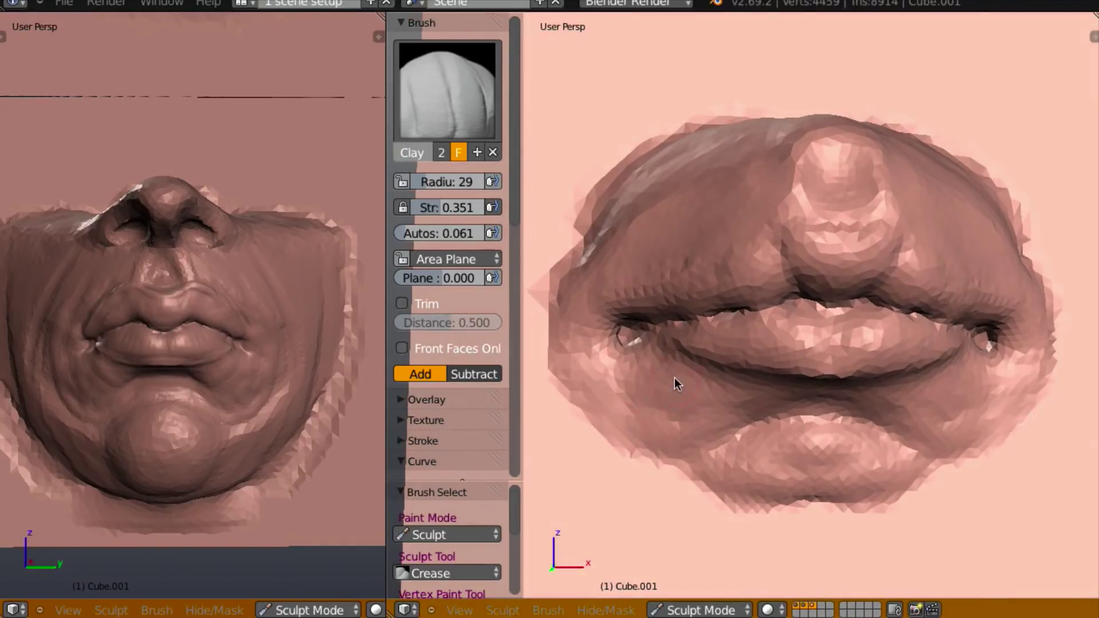
{"action": "scroll", "coordinate": [719, 370], "scroll_direction": "up", "scroll_amount": 2}
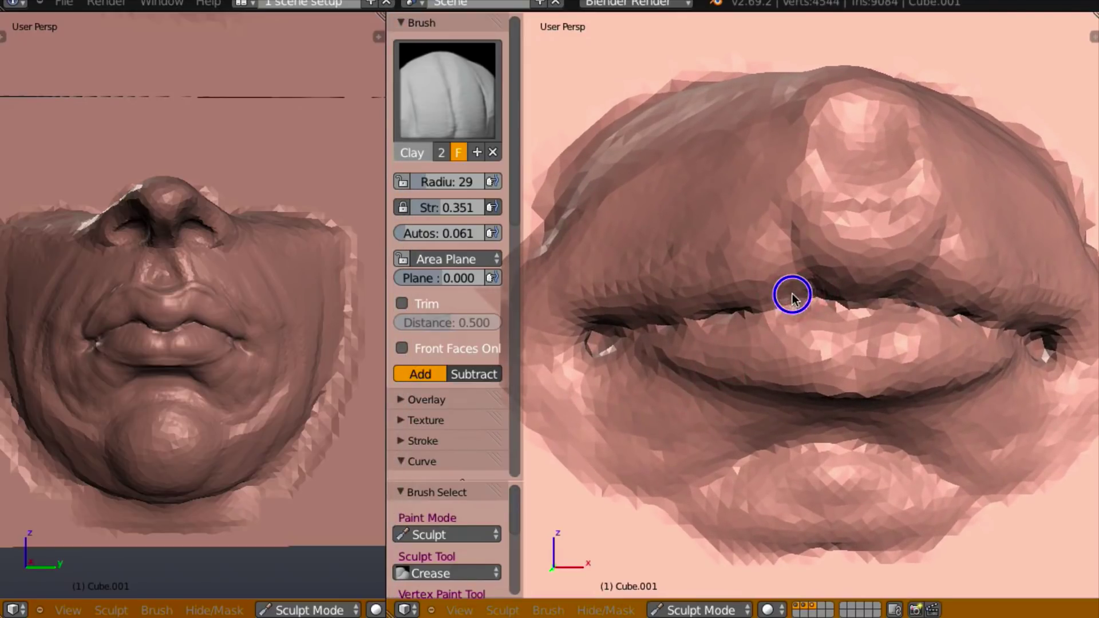
{"action": "mouse_move", "coordinate": [793, 294]}
{"action": "left_mouse_down"}
{"action": "mouse_move", "coordinate": [812, 290]}
{"action": "mouse_move", "coordinate": [794, 294]}
{"action": "left_mouse_up"}
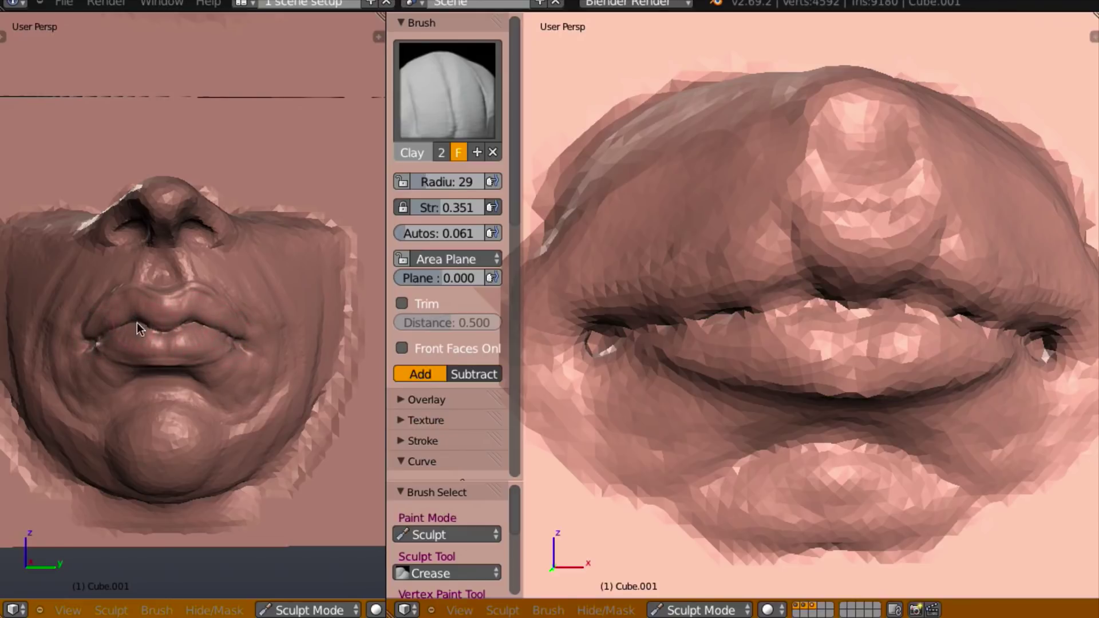
{"action": "mouse_move", "coordinate": [826, 277]}
{"action": "left_mouse_down"}
{"action": "mouse_move", "coordinate": [822, 285]}
{"action": "mouse_move", "coordinate": [817, 270]}
{"action": "mouse_move", "coordinate": [844, 298]}
{"action": "mouse_move", "coordinate": [888, 287]}
{"action": "mouse_move", "coordinate": [876, 294]}
{"action": "mouse_move", "coordinate": [834, 282]}
{"action": "left_mouse_up"}
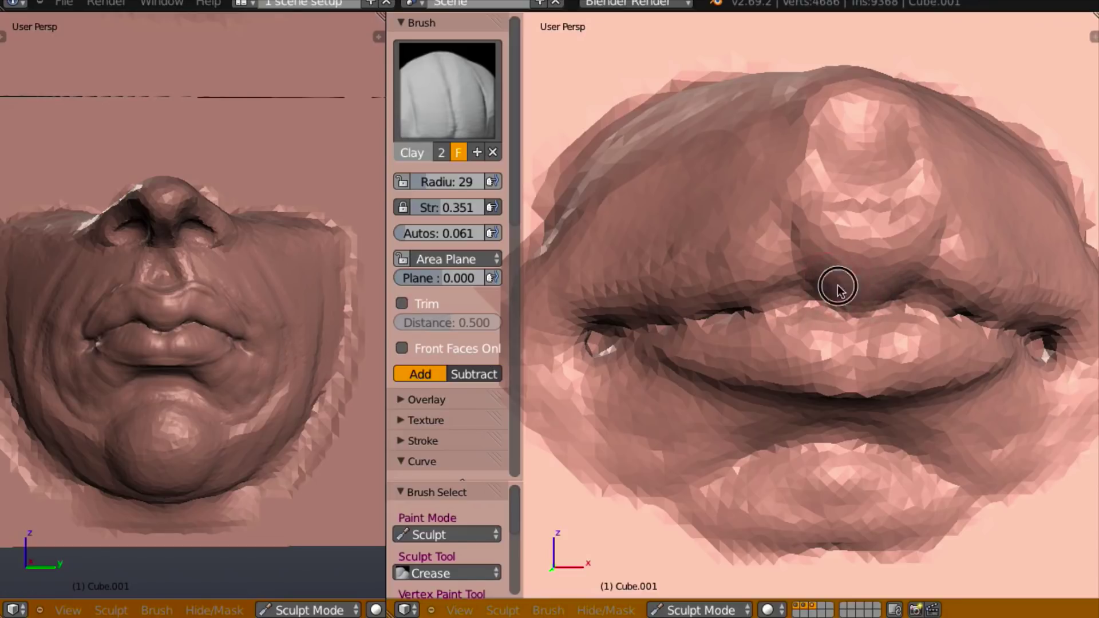
- Build up the upper lip's lower edge outward from the tubercle with clay, and crease the line between the lips beside it
{"action": "mouse_move", "coordinate": [835, 282]}
{"action": "middle_mouse_down"}
{"action": "mouse_move", "coordinate": [1019, 297]}
{"action": "mouse_move", "coordinate": [911, 278]}
{"action": "middle_mouse_up"}
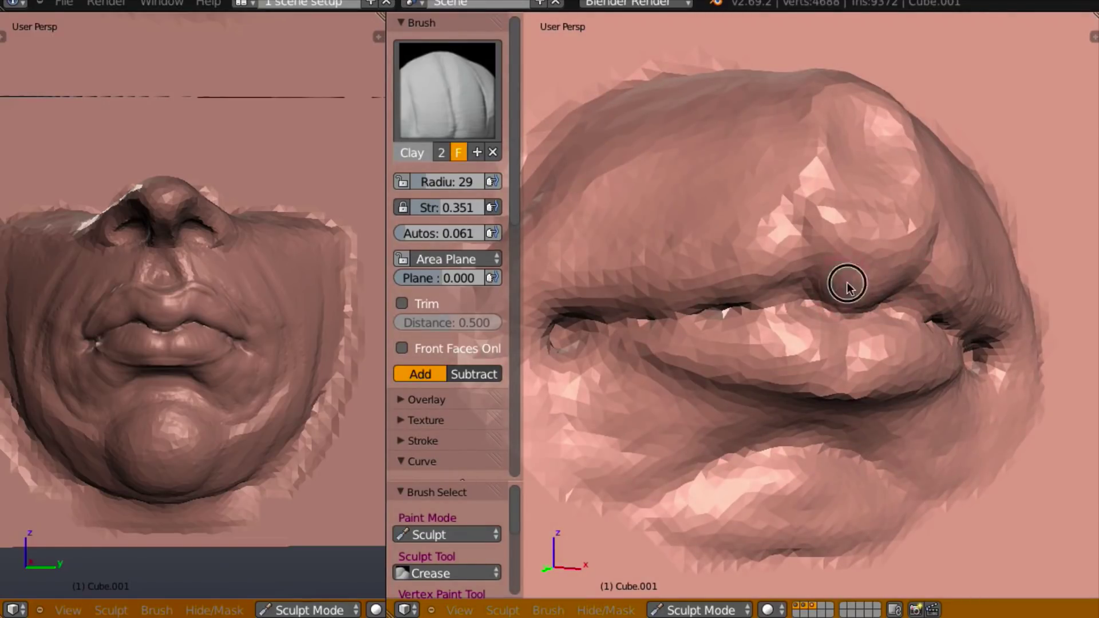
{"action": "middle_click_drag", "start_coordinate": [866, 292], "coordinate": [798, 283]}
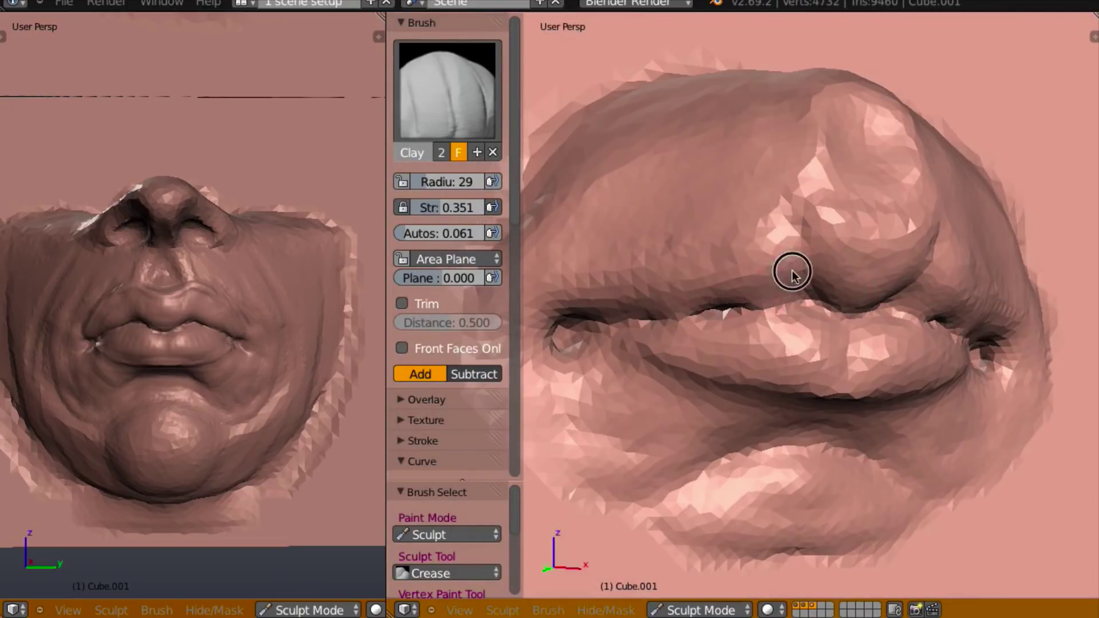
{"action": "mouse_move", "coordinate": [791, 270]}
{"action": "left_mouse_down"}
{"action": "mouse_move", "coordinate": [663, 315]}
{"action": "mouse_move", "coordinate": [677, 313]}
{"action": "left_mouse_up"}
{"action": "scroll", "coordinate": [677, 314], "scroll_direction": "up", "scroll_amount": 1}
{"action": "scroll", "coordinate": [675, 309], "scroll_direction": "down", "scroll_amount": 1}
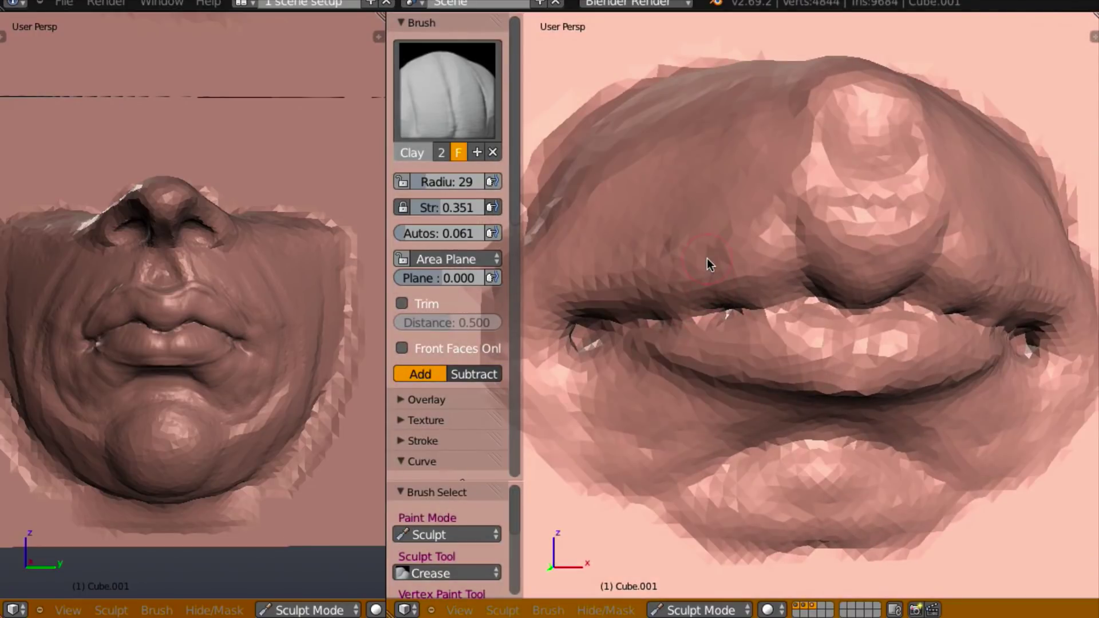
{"action": "key", "text": "shift+c"}
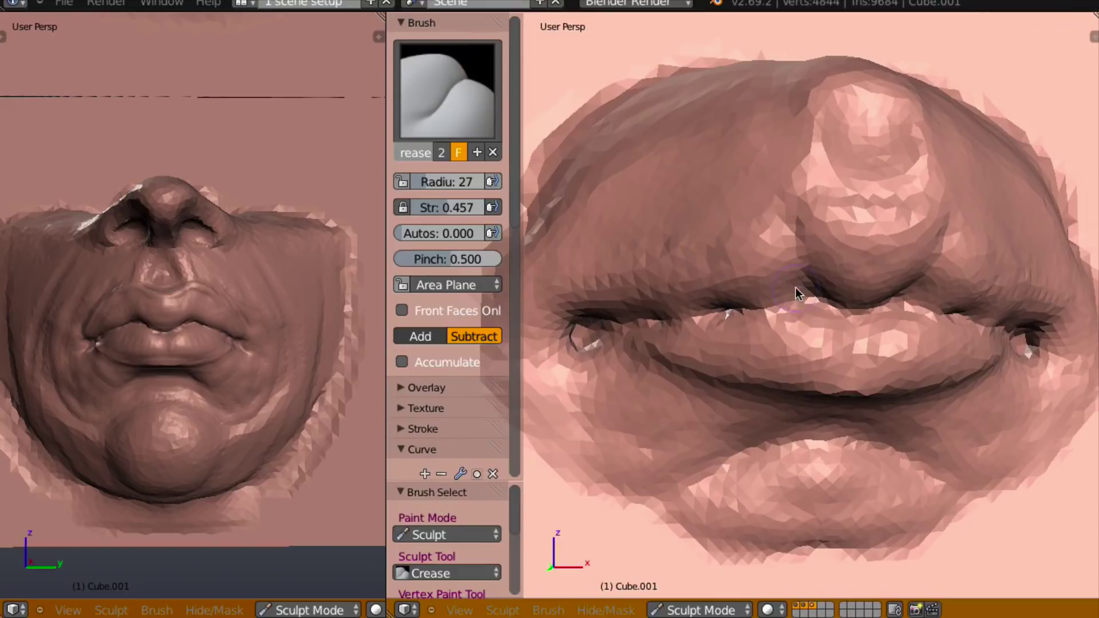
{"action": "mouse_move", "coordinate": [780, 297]}
{"action": "left_mouse_down"}
{"action": "mouse_move", "coordinate": [724, 314]}
{"action": "mouse_move", "coordinate": [807, 295]}
{"action": "mouse_move", "coordinate": [776, 301]}
{"action": "mouse_move", "coordinate": [865, 312]}
{"action": "mouse_move", "coordinate": [797, 306]}
{"action": "mouse_move", "coordinate": [817, 300]}
{"action": "mouse_move", "coordinate": [797, 295]}
{"action": "mouse_move", "coordinate": [807, 297]}
{"action": "mouse_move", "coordinate": [586, 332]}
{"action": "mouse_move", "coordinate": [712, 314]}
{"action": "left_mouse_up"}
{"action": "mouse_move", "coordinate": [712, 315]}
{"action": "middle_mouse_down"}
{"action": "mouse_move", "coordinate": [898, 291]}
{"action": "mouse_move", "coordinate": [936, 317]}
{"action": "mouse_move", "coordinate": [820, 308]}
{"action": "mouse_move", "coordinate": [645, 250]}
{"action": "mouse_move", "coordinate": [687, 328]}
{"action": "middle_mouse_up"}
- Fill and smooth the outer part of the lower lip with the Clay brush so it tapers towards the mouth corner
{"action": "key", "text": "c"}
{"action": "scroll", "coordinate": [730, 385], "scroll_direction": "up", "scroll_amount": 4}
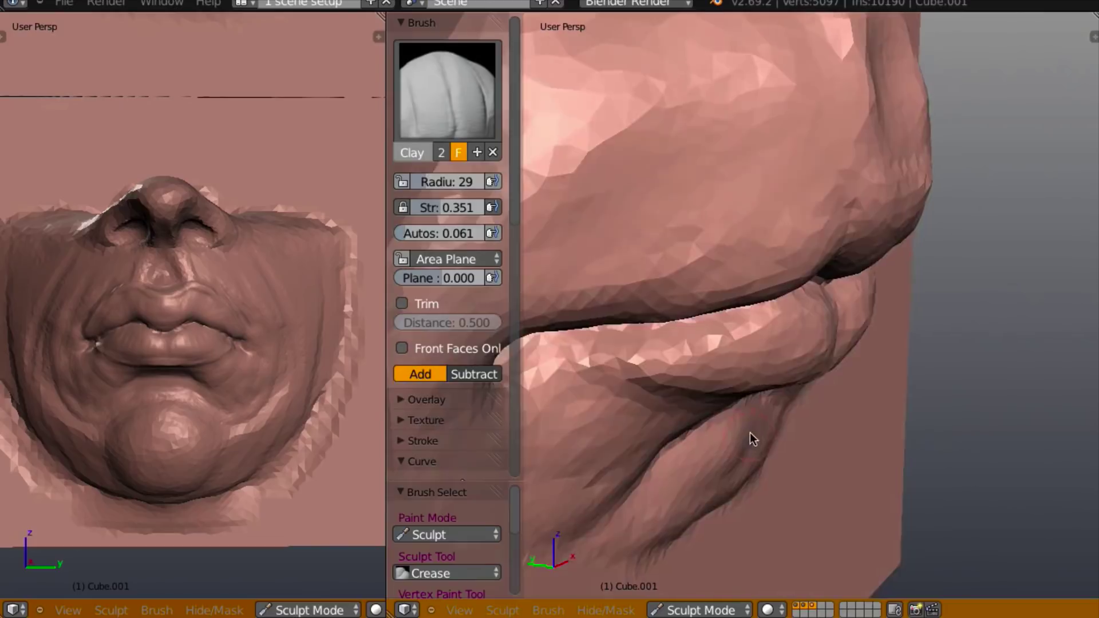
{"action": "middle_click_drag", "start_coordinate": [750, 434], "coordinate": [664, 355]}
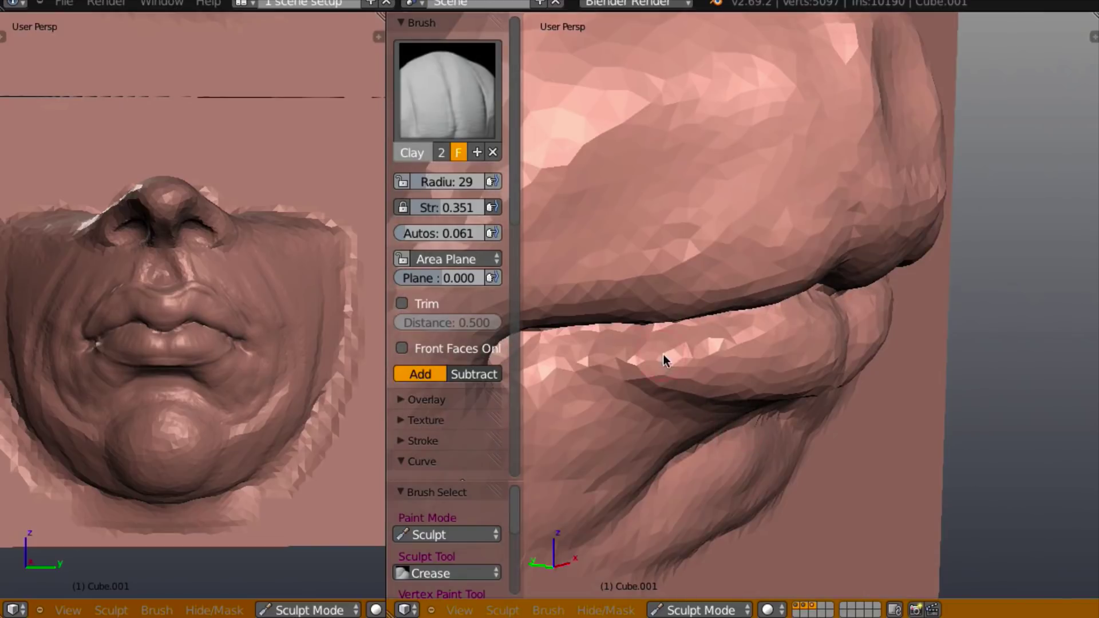
{"action": "mouse_move", "coordinate": [635, 343]}
{"action": "left_mouse_down"}
{"action": "mouse_move", "coordinate": [663, 355]}
{"action": "mouse_move", "coordinate": [626, 341]}
{"action": "mouse_move", "coordinate": [647, 359]}
{"action": "mouse_move", "coordinate": [669, 357]}
{"action": "mouse_move", "coordinate": [654, 345]}
{"action": "mouse_move", "coordinate": [791, 327]}
{"action": "mouse_move", "coordinate": [684, 342]}
{"action": "mouse_move", "coordinate": [719, 361]}
{"action": "left_mouse_up"}
{"action": "mouse_move", "coordinate": [662, 326]}
{"action": "middle_mouse_down"}
{"action": "mouse_move", "coordinate": [569, 265]}
{"action": "mouse_move", "coordinate": [619, 334]}
{"action": "mouse_move", "coordinate": [666, 322]}
{"action": "mouse_move", "coordinate": [667, 349]}
{"action": "middle_mouse_up"}
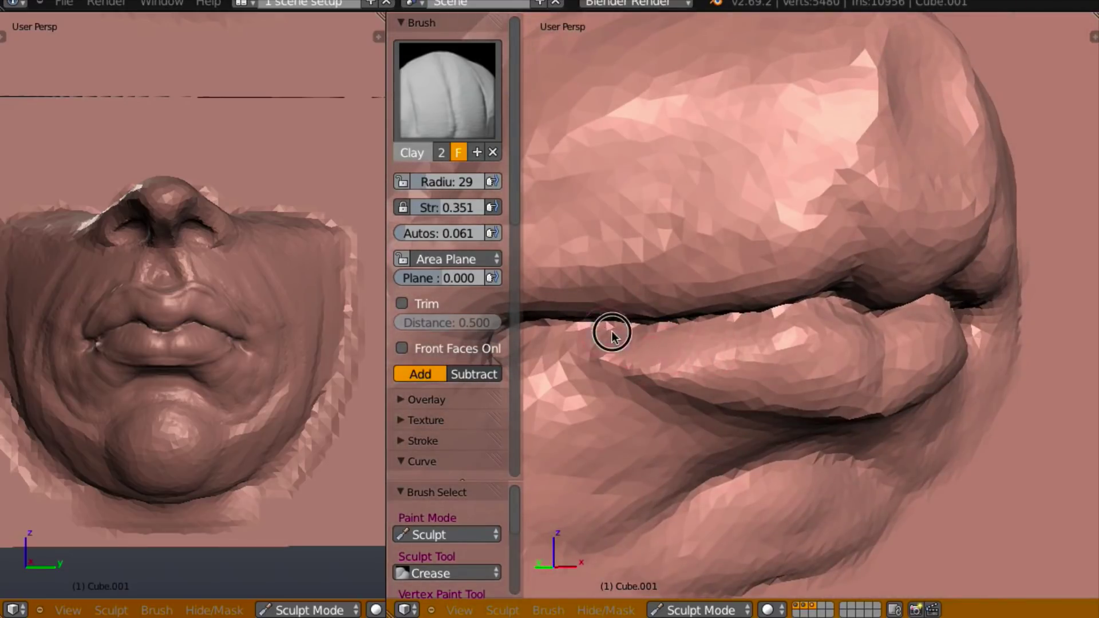
{"action": "mouse_move", "coordinate": [612, 332]}
{"action": "left_mouse_down"}
{"action": "mouse_move", "coordinate": [618, 343]}
{"action": "mouse_move", "coordinate": [631, 336]}
{"action": "mouse_move", "coordinate": [611, 336]}
{"action": "mouse_move", "coordinate": [695, 329]}
{"action": "mouse_move", "coordinate": [722, 358]}
{"action": "mouse_move", "coordinate": [655, 363]}
{"action": "mouse_move", "coordinate": [709, 373]}
{"action": "left_mouse_up"}
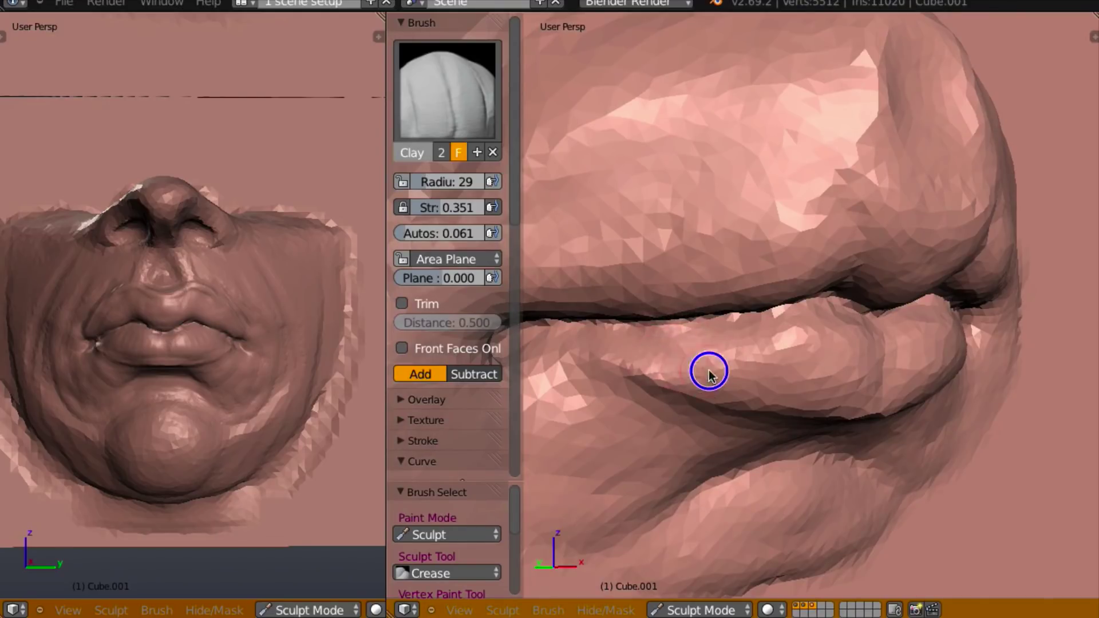
{"action": "mouse_move", "coordinate": [724, 353]}
{"action": "middle_mouse_down"}
{"action": "mouse_move", "coordinate": [676, 351]}
{"action": "mouse_move", "coordinate": [755, 366]}
{"action": "mouse_move", "coordinate": [676, 342]}
{"action": "mouse_move", "coordinate": [662, 372]}
{"action": "middle_mouse_up"}
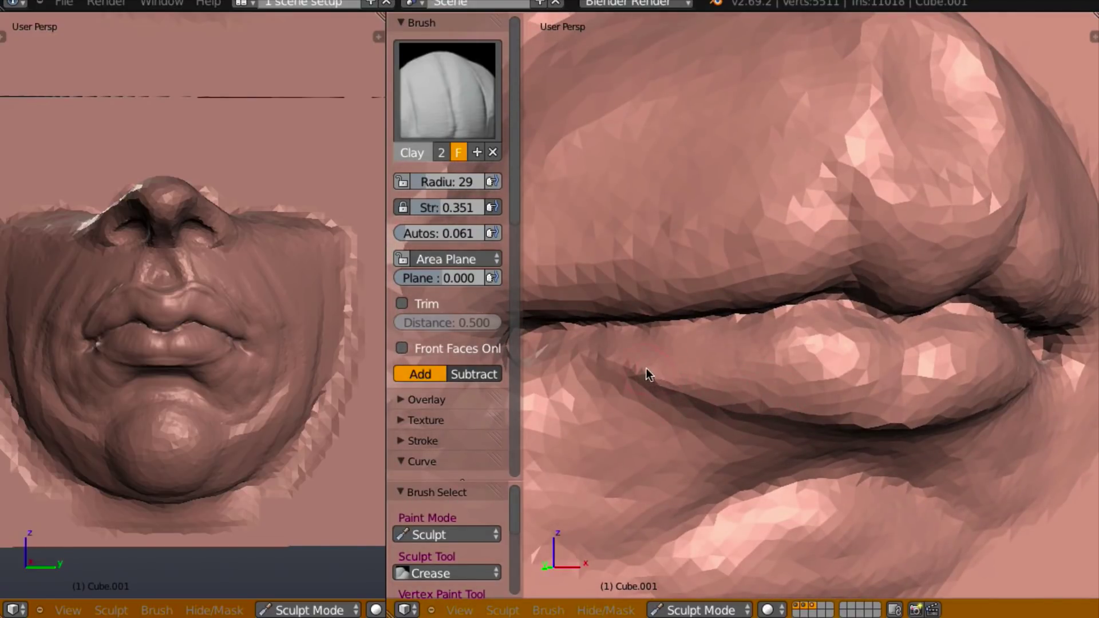
- Define the lower lip's bottom edge from the outer end to the centre using clay at radius 18 and strength 0.675
{"action": "key", "text": "bracketleft"}
{"action": "key", "text": "bracketleft"}
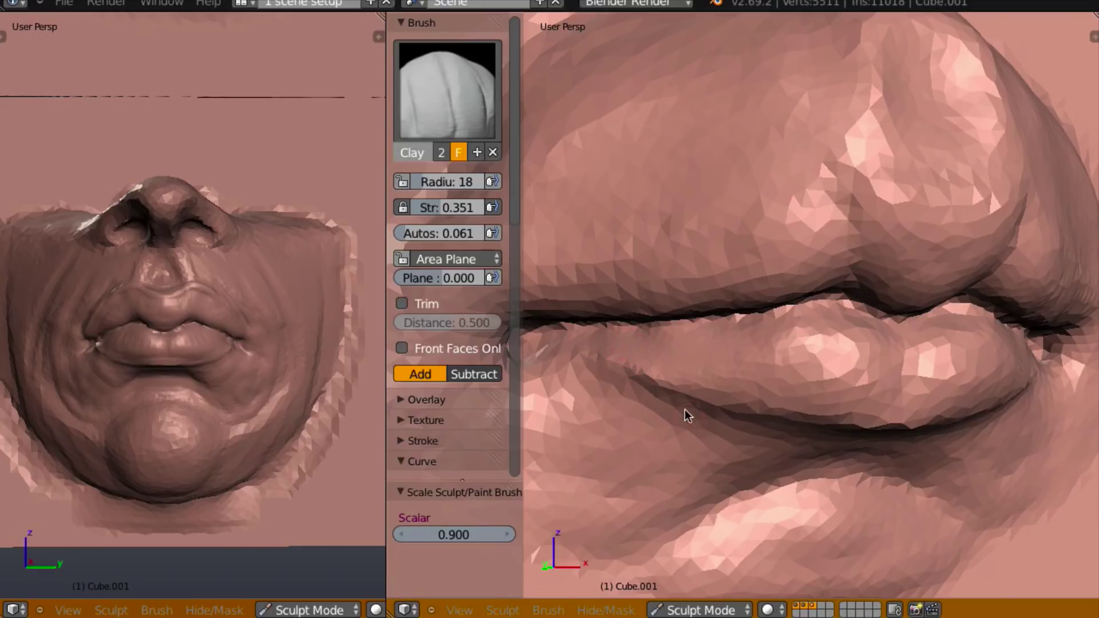
{"action": "left_click_drag", "start_coordinate": [643, 361], "coordinate": [727, 398]}
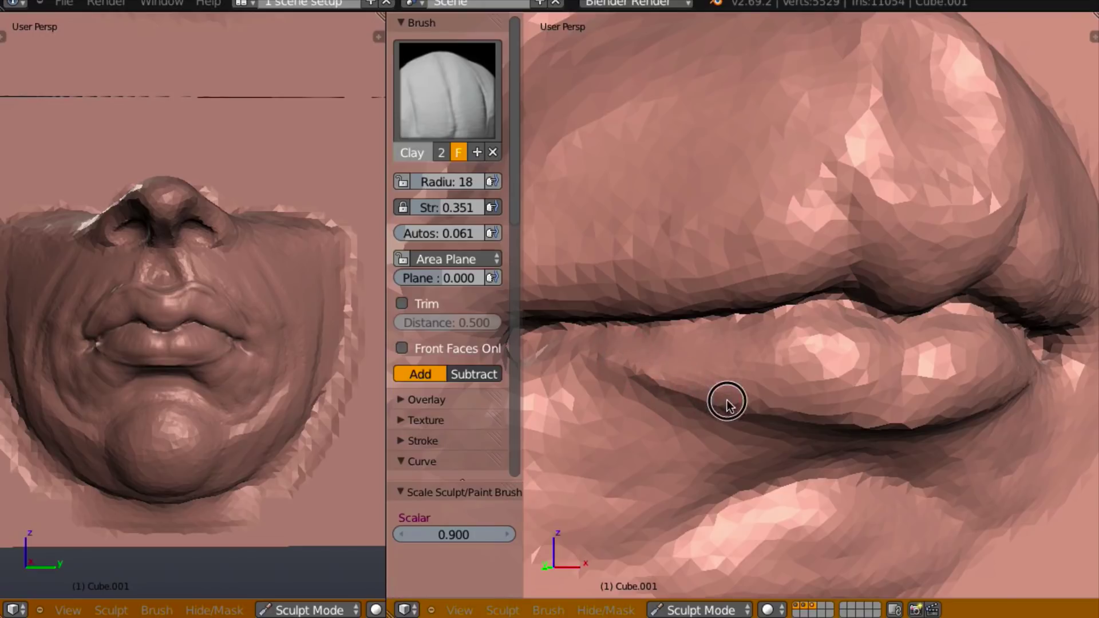
{"action": "left_click_drag", "start_coordinate": [426, 207], "coordinate": [452, 208]}
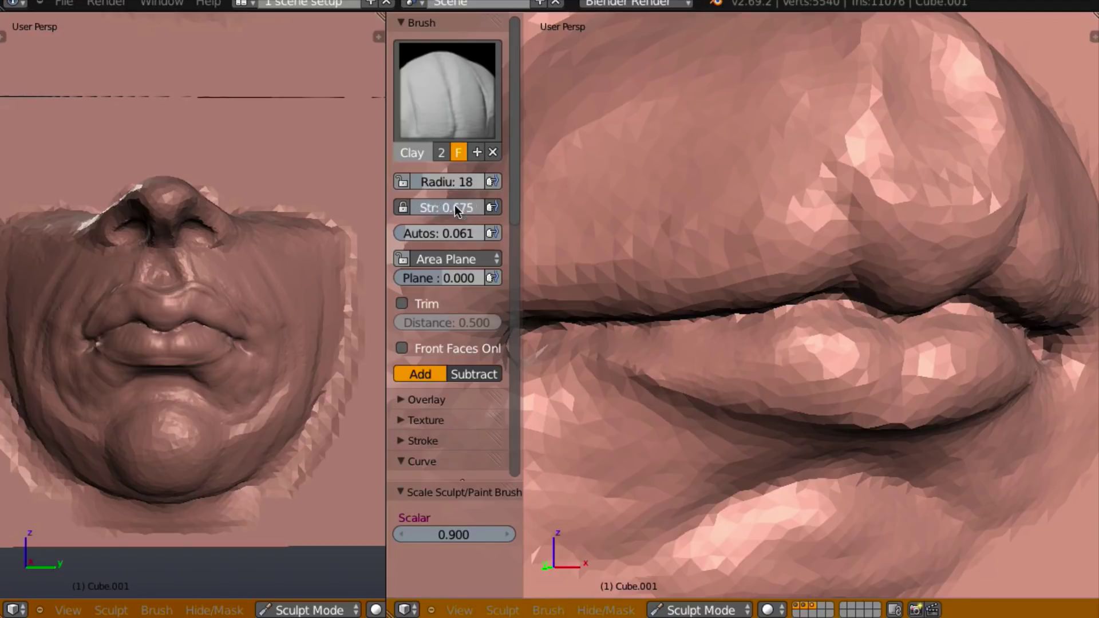
{"action": "mouse_move", "coordinate": [628, 358]}
{"action": "left_mouse_down"}
{"action": "mouse_move", "coordinate": [658, 383]}
{"action": "mouse_move", "coordinate": [731, 405]}
{"action": "mouse_move", "coordinate": [916, 414]}
{"action": "left_mouse_up"}
{"action": "mouse_move", "coordinate": [916, 413]}
{"action": "middle_mouse_down"}
{"action": "mouse_move", "coordinate": [853, 425]}
{"action": "mouse_move", "coordinate": [968, 409]}
{"action": "middle_mouse_up"}
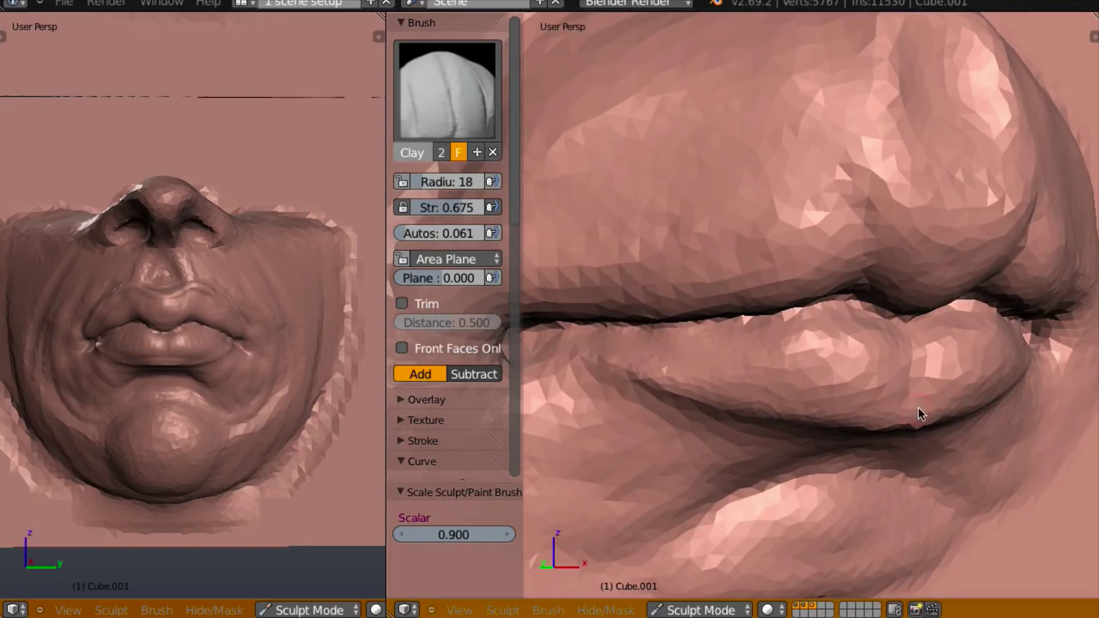
{"action": "mouse_move", "coordinate": [920, 418]}
{"action": "left_mouse_down"}
{"action": "mouse_move", "coordinate": [729, 392]}
{"action": "mouse_move", "coordinate": [793, 394]}
{"action": "mouse_move", "coordinate": [711, 386]}
{"action": "mouse_move", "coordinate": [748, 387]}
{"action": "mouse_move", "coordinate": [643, 364]}
{"action": "mouse_move", "coordinate": [590, 335]}
{"action": "mouse_move", "coordinate": [660, 371]}
{"action": "left_mouse_up"}
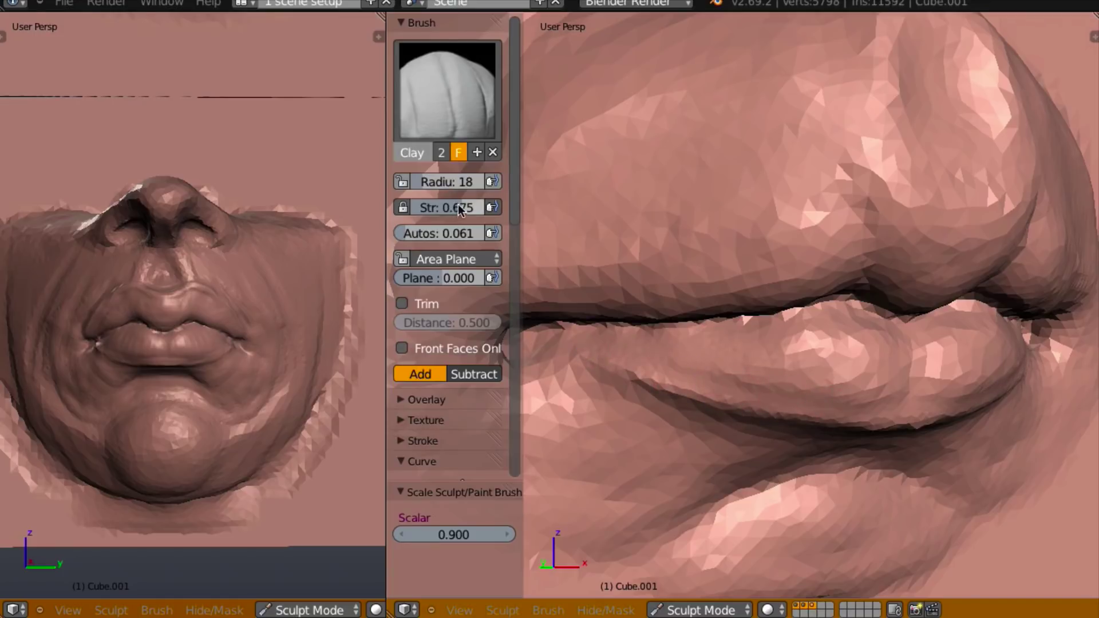
- Round out and smooth the lower lip's surface with clay at radius 24 and strength 0.403
{"action": "left_click_drag", "start_coordinate": [458, 204], "coordinate": [441, 208]}
{"action": "key", "text": "bracketright"}
{"action": "key", "text": "bracketright"}
{"action": "mouse_move", "coordinate": [710, 360]}
{"action": "left_mouse_down"}
{"action": "mouse_move", "coordinate": [731, 371]}
{"action": "mouse_move", "coordinate": [722, 365]}
{"action": "left_mouse_up"}
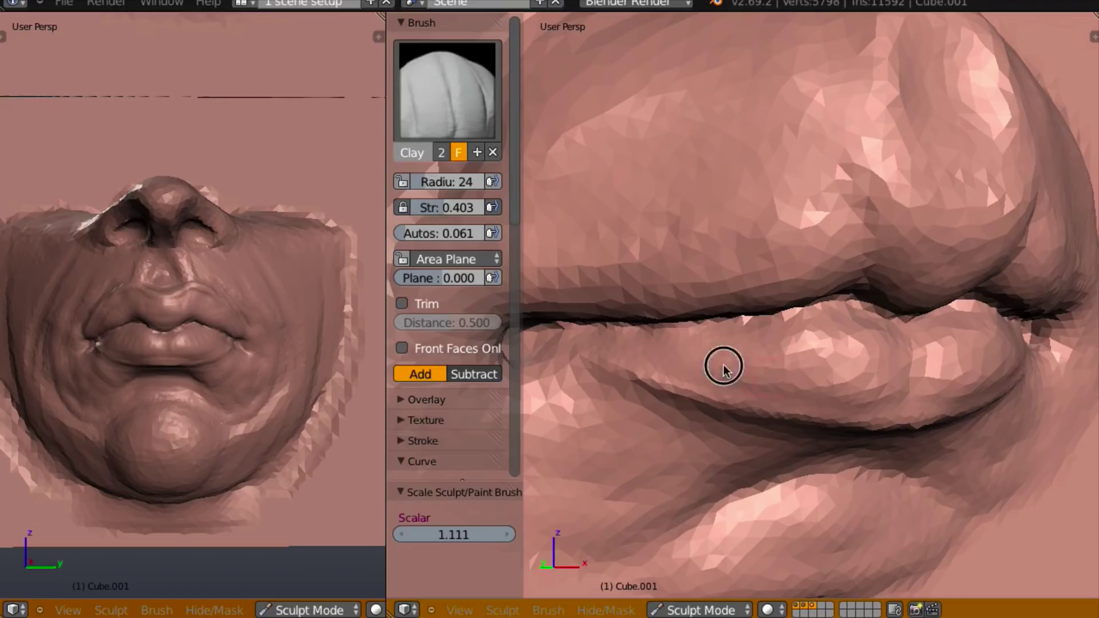
{"action": "mouse_move", "coordinate": [820, 395]}
{"action": "left_mouse_down"}
{"action": "mouse_move", "coordinate": [706, 371]}
{"action": "mouse_move", "coordinate": [830, 392]}
{"action": "mouse_move", "coordinate": [779, 388]}
{"action": "mouse_move", "coordinate": [902, 384]}
{"action": "mouse_move", "coordinate": [808, 386]}
{"action": "mouse_move", "coordinate": [870, 370]}
{"action": "mouse_move", "coordinate": [861, 344]}
{"action": "mouse_move", "coordinate": [815, 335]}
{"action": "mouse_move", "coordinate": [861, 323]}
{"action": "mouse_move", "coordinate": [807, 320]}
{"action": "mouse_move", "coordinate": [731, 340]}
{"action": "mouse_move", "coordinate": [806, 332]}
{"action": "mouse_move", "coordinate": [750, 331]}
{"action": "left_mouse_up"}
{"action": "mouse_move", "coordinate": [750, 331]}
{"action": "middle_mouse_down"}
{"action": "mouse_move", "coordinate": [674, 344]}
{"action": "mouse_move", "coordinate": [723, 313]}
{"action": "mouse_move", "coordinate": [753, 349]}
{"action": "middle_mouse_up"}
{"action": "mouse_move", "coordinate": [882, 335]}
{"action": "left_mouse_down"}
{"action": "mouse_move", "coordinate": [874, 319]}
{"action": "mouse_move", "coordinate": [886, 318]}
{"action": "mouse_move", "coordinate": [898, 351]}
{"action": "left_mouse_up"}
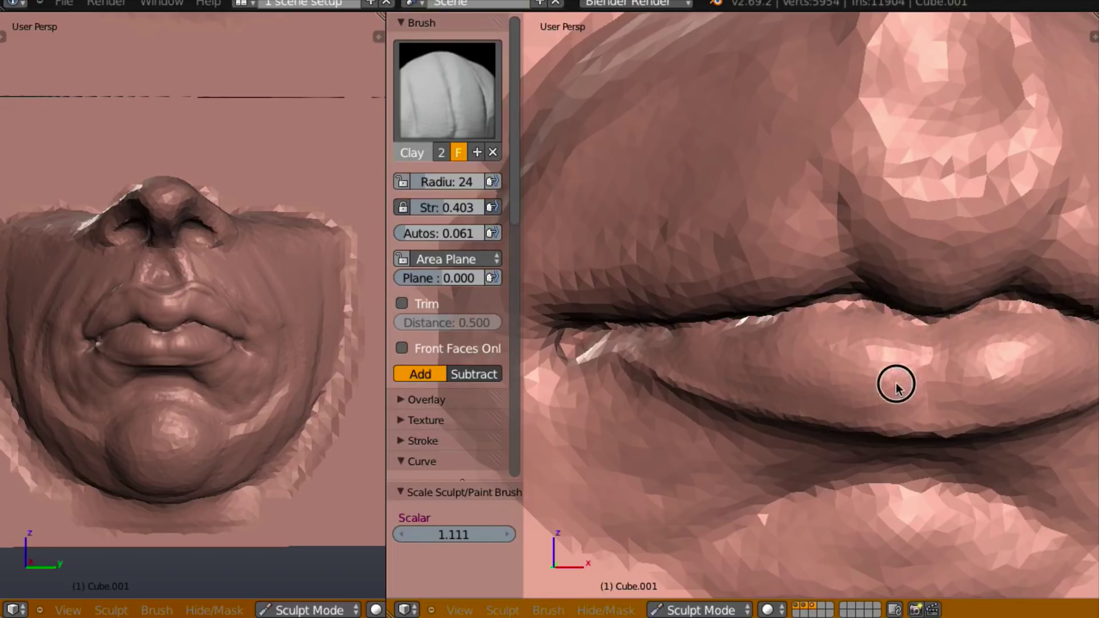
{"action": "mouse_move", "coordinate": [970, 359]}
{"action": "middle_mouse_down"}
{"action": "mouse_move", "coordinate": [985, 328]}
{"action": "mouse_move", "coordinate": [943, 338]}
{"action": "mouse_move", "coordinate": [977, 370]}
{"action": "middle_mouse_up"}
- Refine the philtrum above the upper lip with clay, evening out its groove and blending its side ridges
{"action": "scroll", "coordinate": [978, 370], "scroll_direction": "down", "scroll_amount": 3}
{"action": "scroll", "coordinate": [963, 427], "scroll_direction": "down", "scroll_amount": 2}
{"action": "middle_click_drag", "start_coordinate": [894, 441], "coordinate": [930, 408]}
{"action": "scroll", "coordinate": [939, 389], "scroll_direction": "up", "scroll_amount": 5}
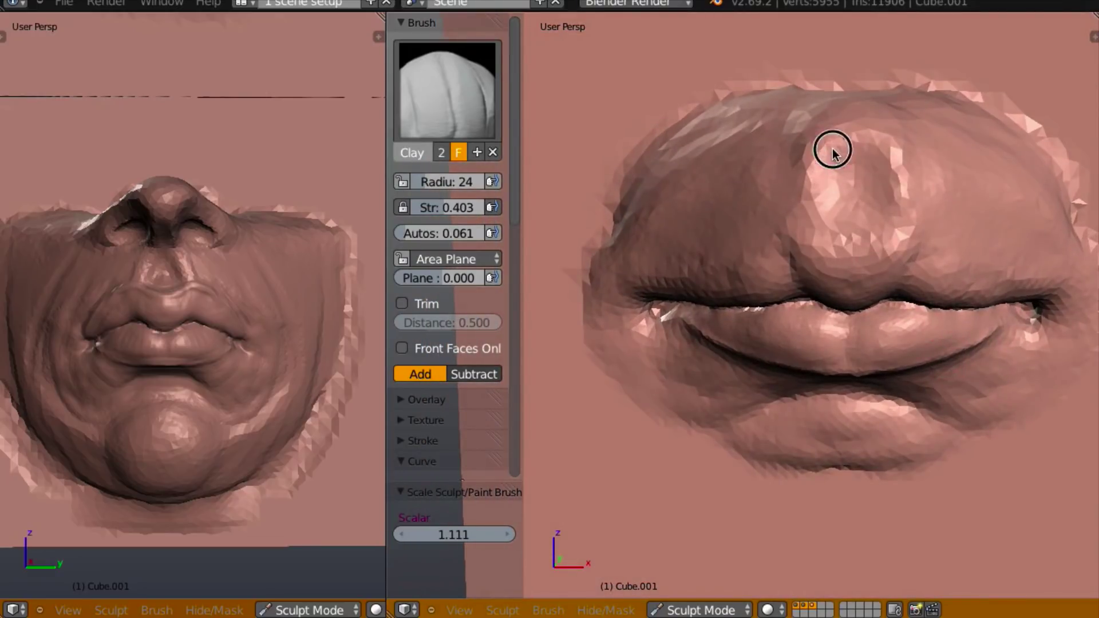
{"action": "mouse_move", "coordinate": [833, 150]}
{"action": "left_mouse_down"}
{"action": "mouse_move", "coordinate": [829, 170]}
{"action": "mouse_move", "coordinate": [851, 179]}
{"action": "mouse_move", "coordinate": [842, 160]}
{"action": "mouse_move", "coordinate": [865, 165]}
{"action": "mouse_move", "coordinate": [842, 166]}
{"action": "left_mouse_up"}
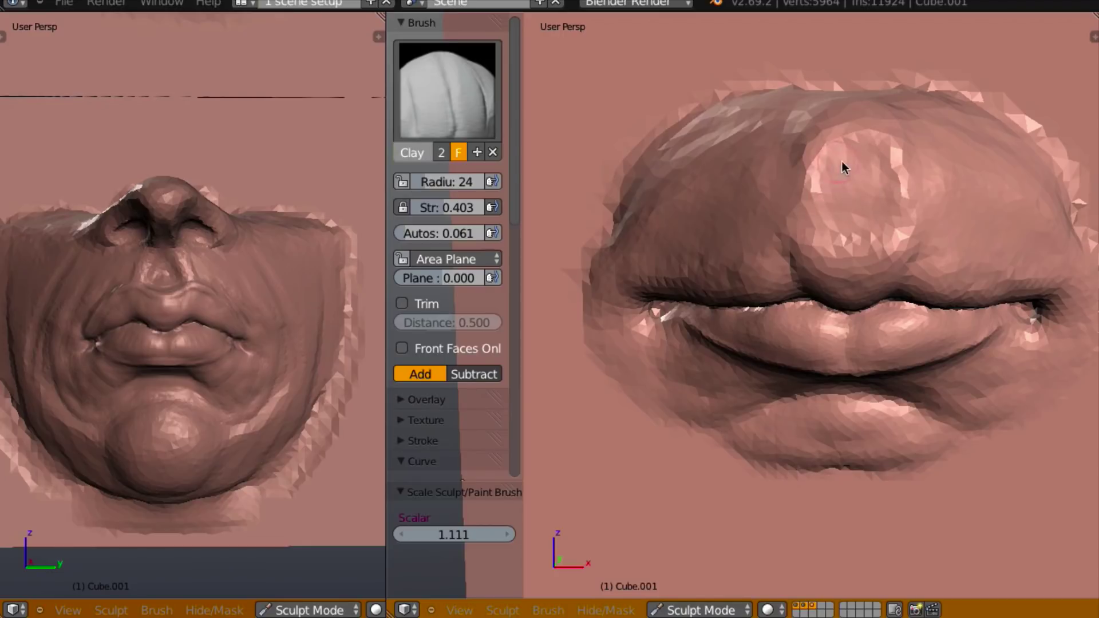
{"action": "middle_click_drag", "start_coordinate": [873, 218], "coordinate": [910, 171]}
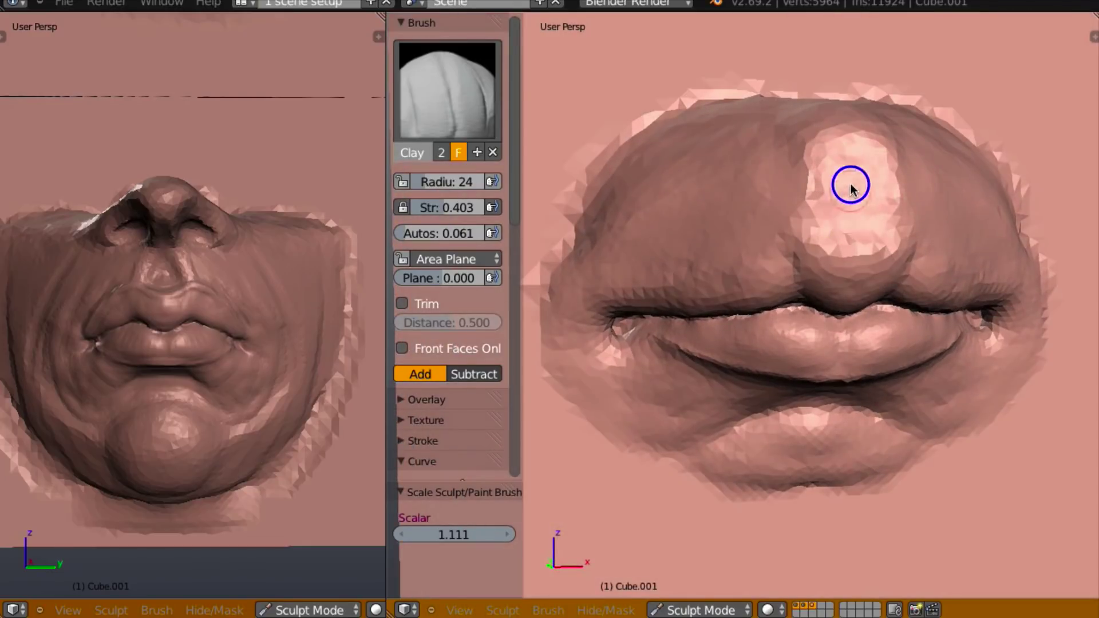
{"action": "mouse_move", "coordinate": [825, 203]}
{"action": "left_mouse_down"}
{"action": "mouse_move", "coordinate": [816, 156]}
{"action": "mouse_move", "coordinate": [817, 172]}
{"action": "mouse_move", "coordinate": [780, 205]}
{"action": "mouse_move", "coordinate": [798, 180]}
{"action": "mouse_move", "coordinate": [792, 161]}
{"action": "mouse_move", "coordinate": [785, 229]}
{"action": "mouse_move", "coordinate": [796, 184]}
{"action": "left_mouse_up"}
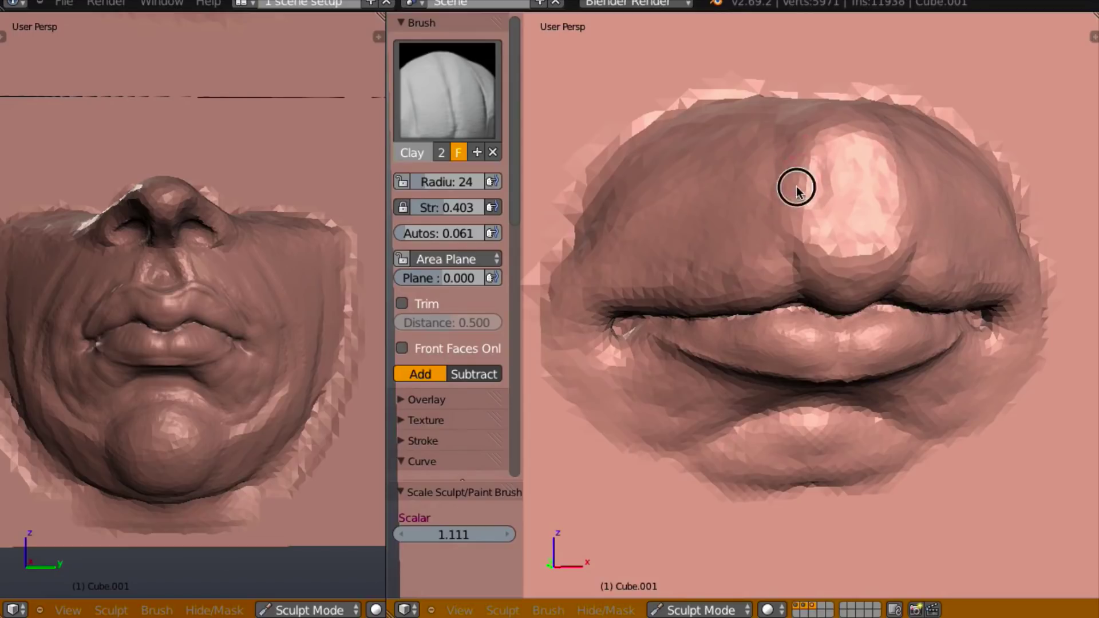
{"action": "middle_click_drag", "start_coordinate": [878, 147], "coordinate": [897, 150]}
{"action": "left_click_drag", "start_coordinate": [842, 217], "coordinate": [834, 137]}
{"action": "mouse_move", "coordinate": [834, 137]}
{"action": "middle_mouse_down"}
{"action": "mouse_move", "coordinate": [790, 163]}
{"action": "mouse_move", "coordinate": [812, 109]}
{"action": "mouse_move", "coordinate": [905, 169]}
{"action": "middle_mouse_up"}
- Enlarge the Clay brush to radius 34 and smoothly fill the area above the upper lip from the philtrum to the mouth corners
{"action": "mouse_move", "coordinate": [783, 157]}
{"action": "left_mouse_down"}
{"action": "mouse_move", "coordinate": [768, 218]}
{"action": "mouse_move", "coordinate": [768, 196]}
{"action": "mouse_move", "coordinate": [722, 236]}
{"action": "left_mouse_up"}
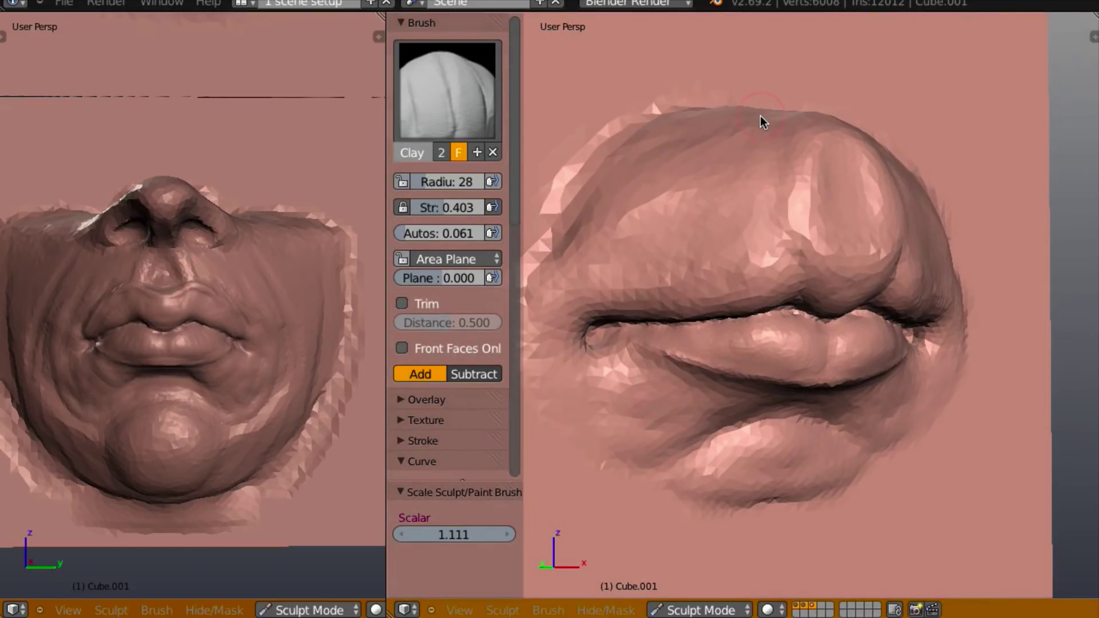
{"action": "key", "text": "bracketright"}
{"action": "key", "text": "bracketright"}
{"action": "left_click_drag", "start_coordinate": [760, 226], "coordinate": [667, 253]}
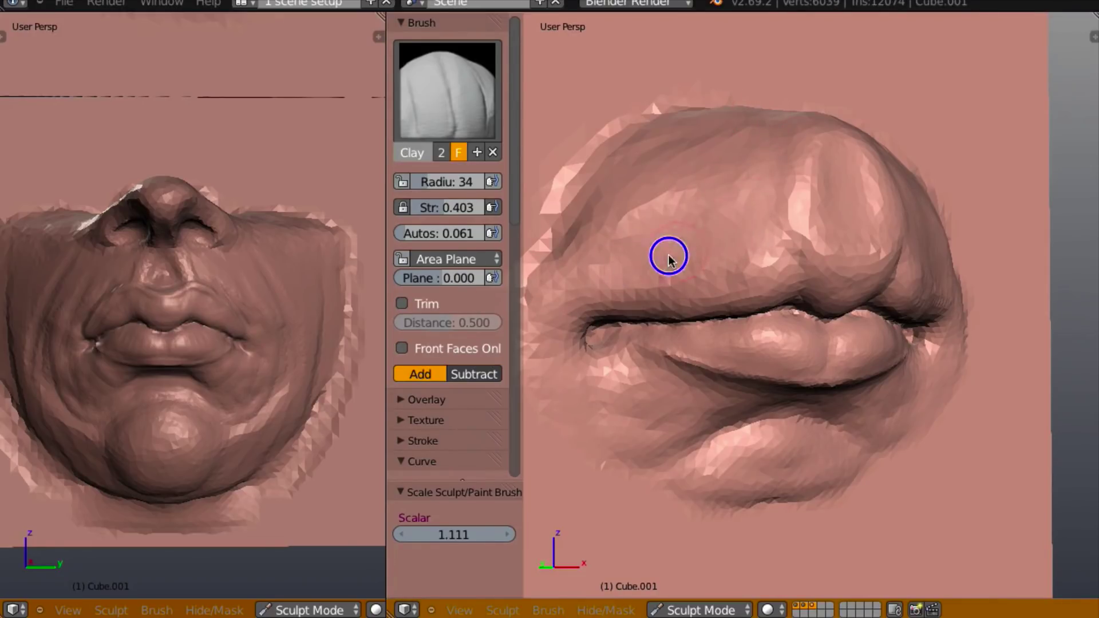
{"action": "mouse_move", "coordinate": [658, 208]}
{"action": "left_mouse_down"}
{"action": "mouse_move", "coordinate": [638, 221]}
{"action": "mouse_move", "coordinate": [655, 232]}
{"action": "left_mouse_up"}
{"action": "middle_click_drag", "start_coordinate": [642, 231], "coordinate": [576, 243]}
{"action": "left_click_drag", "start_coordinate": [639, 261], "coordinate": [604, 306]}
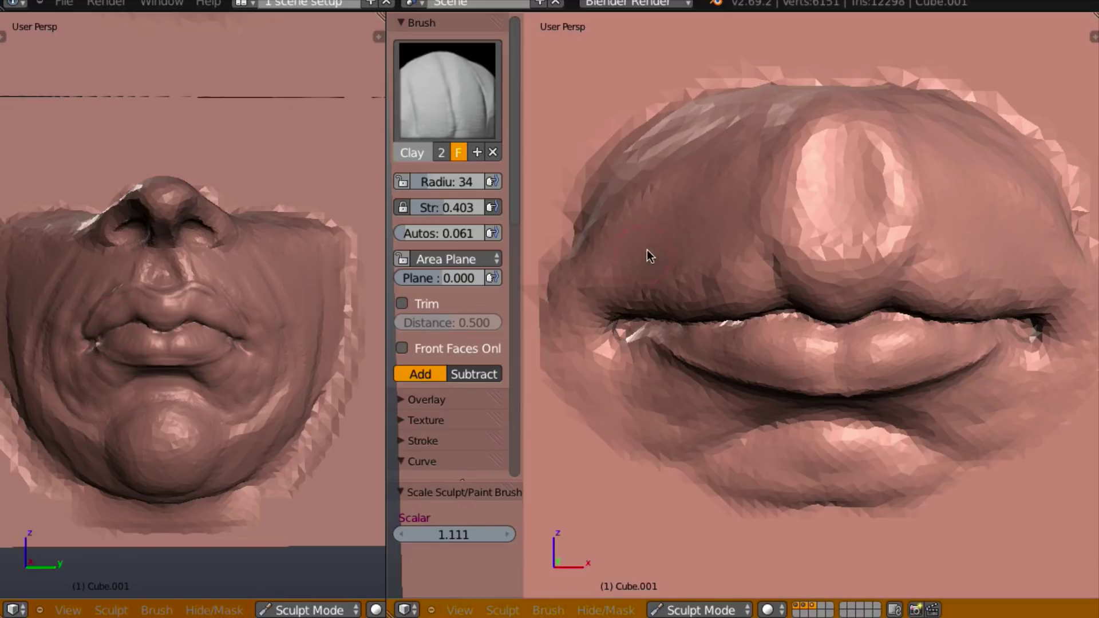
{"action": "left_click_drag", "start_coordinate": [616, 262], "coordinate": [579, 293]}
{"action": "middle_click_drag", "start_coordinate": [578, 293], "coordinate": [697, 252]}
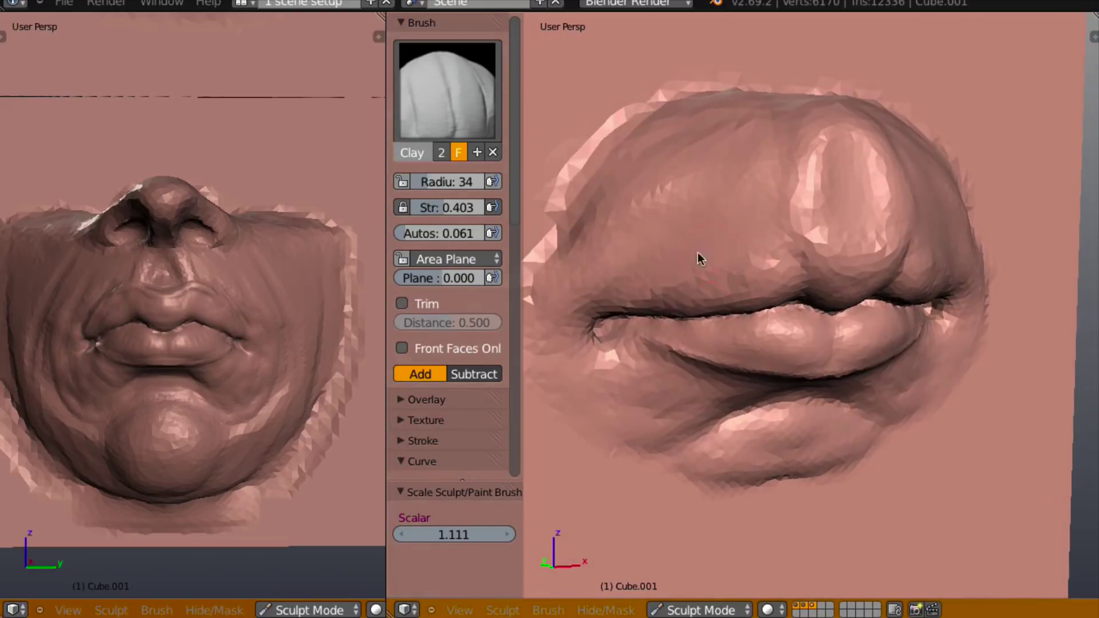
- Cut a short diagonal crease above the mouth corner and add clay around the outside of the corner
{"action": "key", "text": "shift+c"}
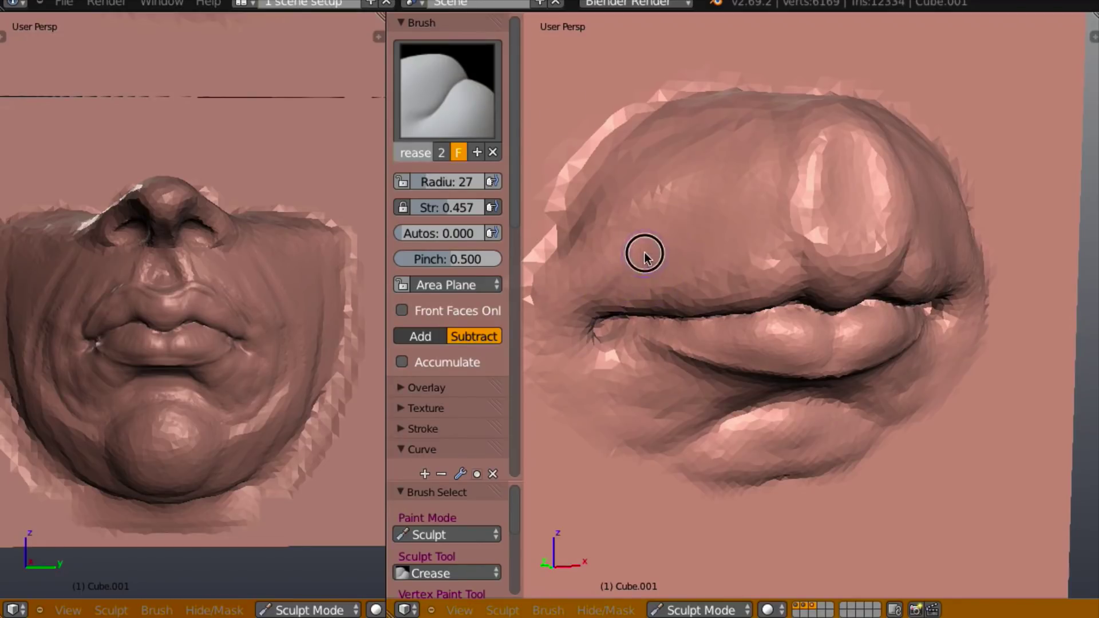
{"action": "left_click_drag", "start_coordinate": [625, 283], "coordinate": [590, 308]}
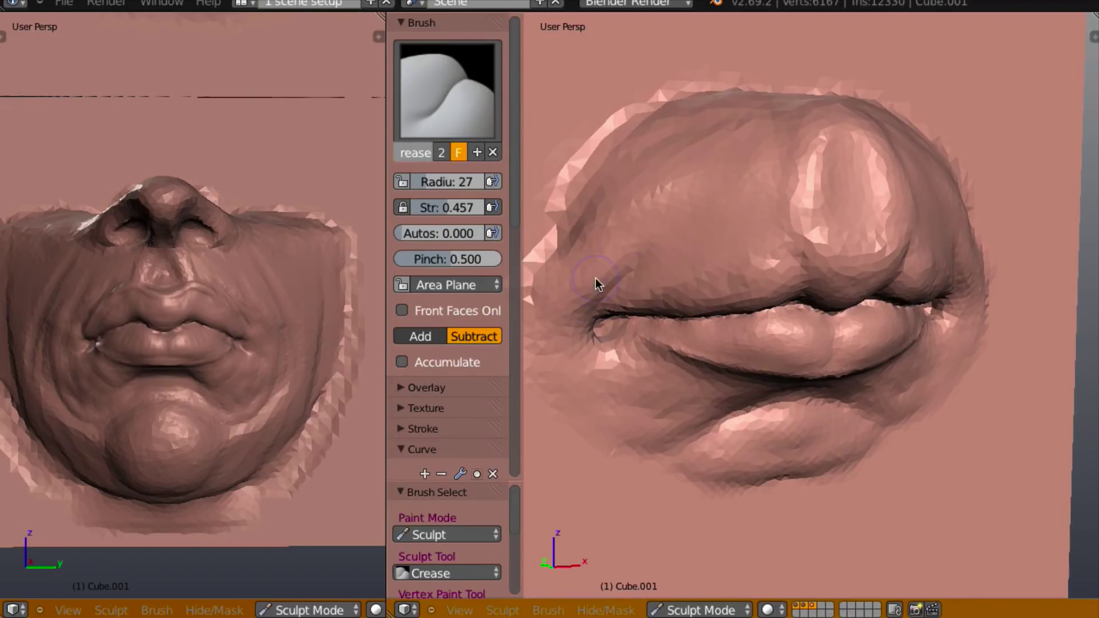
{"action": "key", "text": "c"}
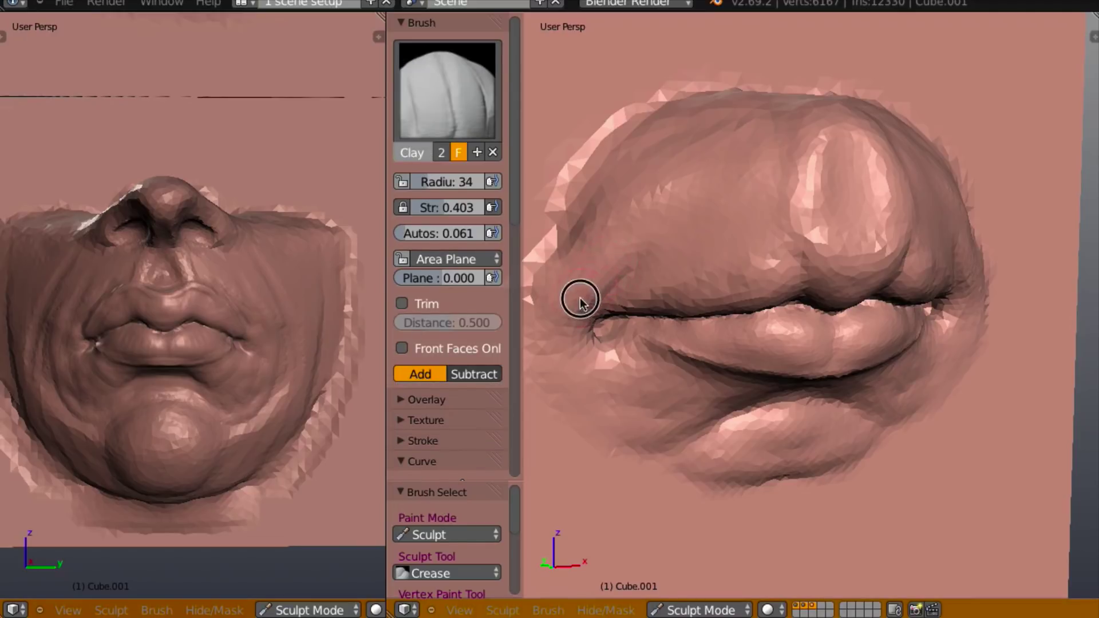
{"action": "middle_click_drag", "start_coordinate": [611, 255], "coordinate": [638, 270]}
{"action": "left_click_drag", "start_coordinate": [561, 330], "coordinate": [581, 324]}
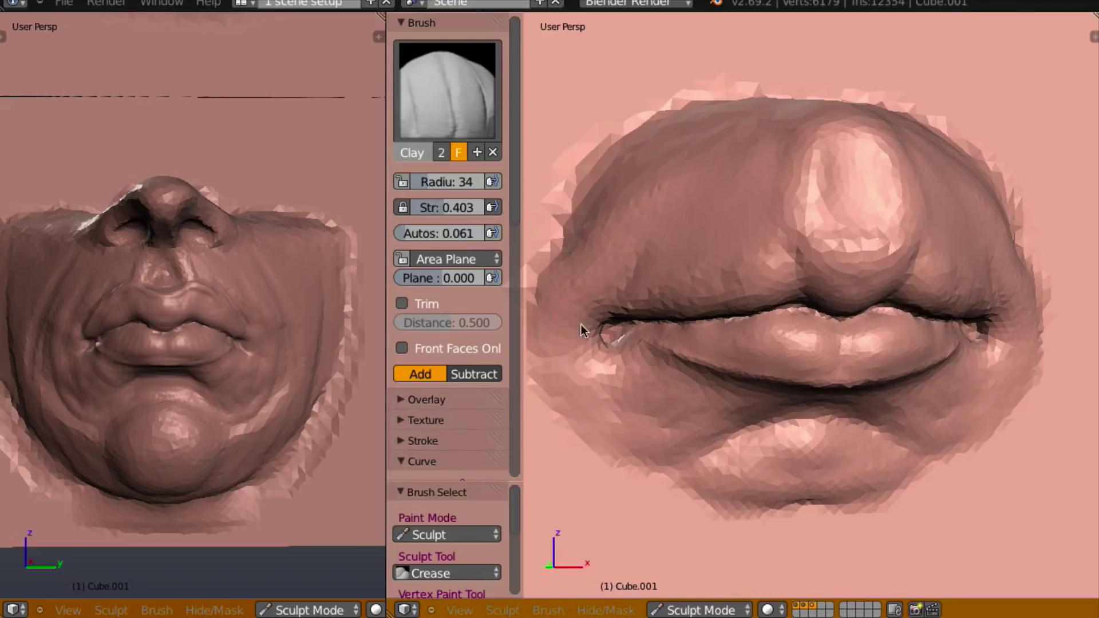
{"action": "middle_click_drag", "start_coordinate": [585, 355], "coordinate": [591, 332]}
- Examine the whole mouth on the cube from the side and the front against the reference mouth
{"action": "scroll", "coordinate": [820, 373], "scroll_direction": "down", "scroll_amount": 4}
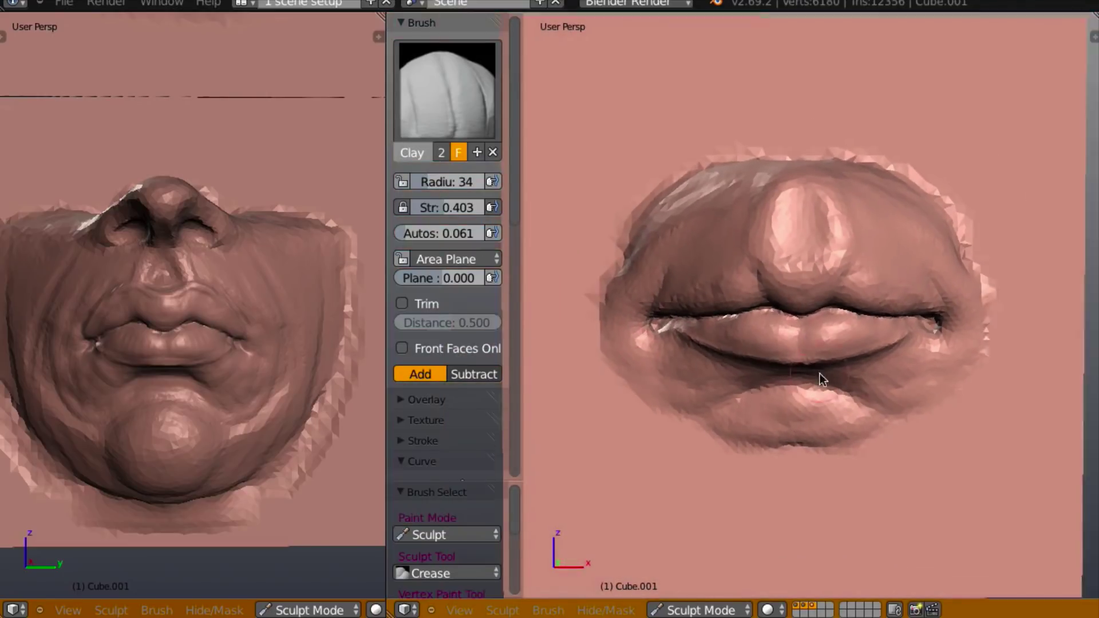
{"action": "middle_click_drag", "start_coordinate": [808, 376], "coordinate": [705, 324]}
{"action": "middle_click_drag", "start_coordinate": [798, 233], "coordinate": [1005, 299]}
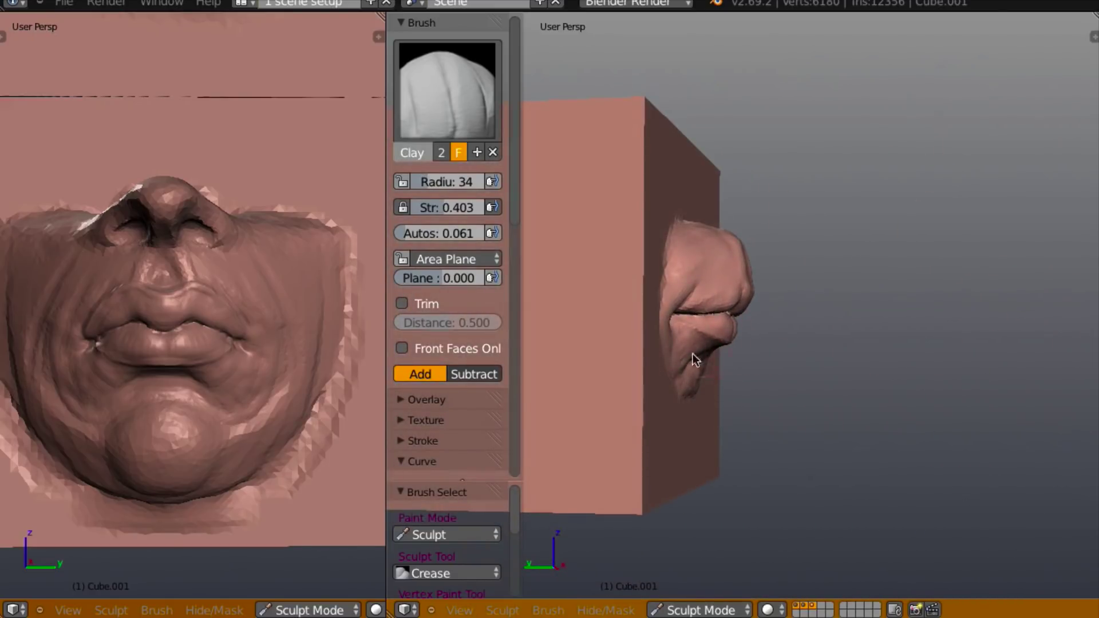
{"action": "middle_click_drag", "start_coordinate": [840, 368], "coordinate": [688, 376]}
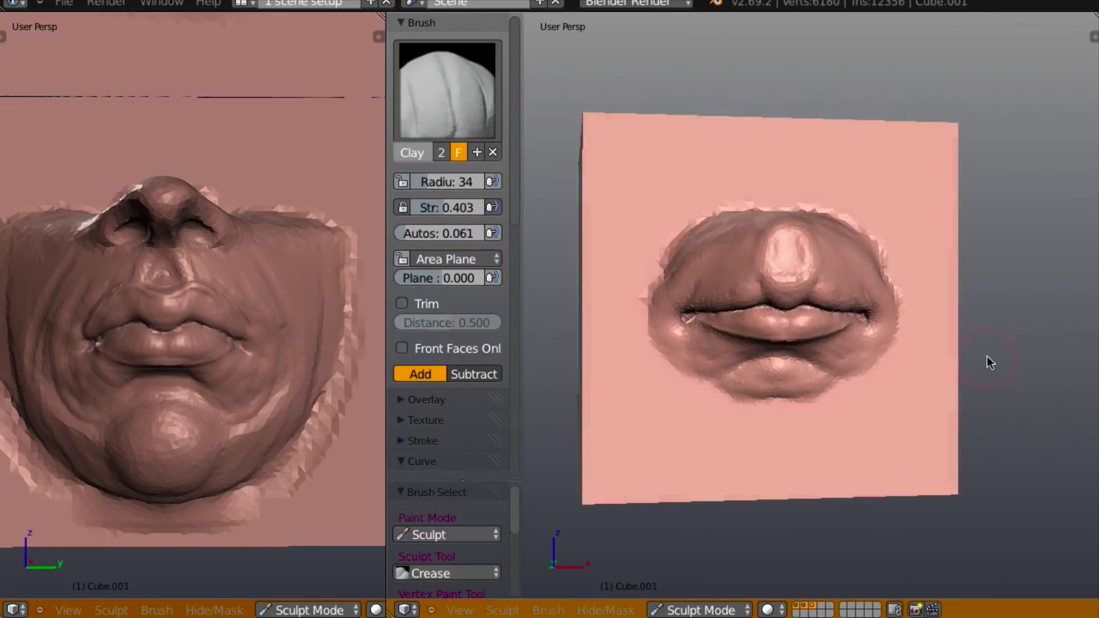
{"action": "mouse_move", "coordinate": [987, 358]}
{"action": "middle_mouse_down"}
{"action": "mouse_move", "coordinate": [1005, 357]}
{"action": "mouse_move", "coordinate": [965, 361]}
{"action": "middle_mouse_up"}
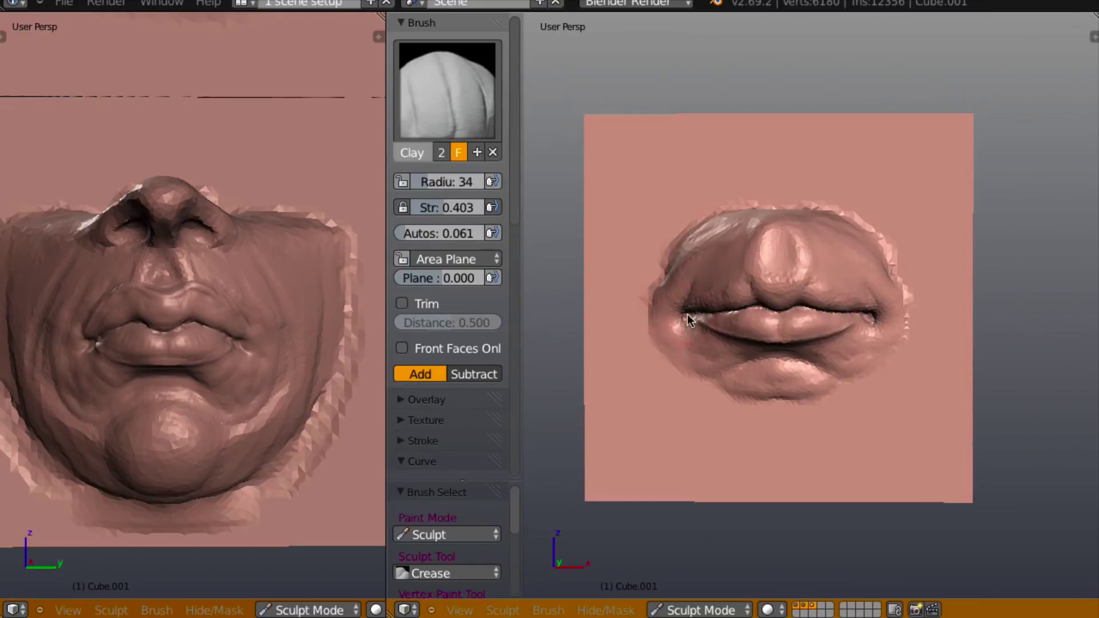
{"action": "mouse_move", "coordinate": [1004, 383]}
{"action": "middle_mouse_down"}
{"action": "mouse_move", "coordinate": [1043, 392]}
{"action": "mouse_move", "coordinate": [1043, 371]}
{"action": "middle_mouse_up"}
{"action": "scroll", "coordinate": [1047, 360], "scroll_direction": "up", "scroll_amount": 1}
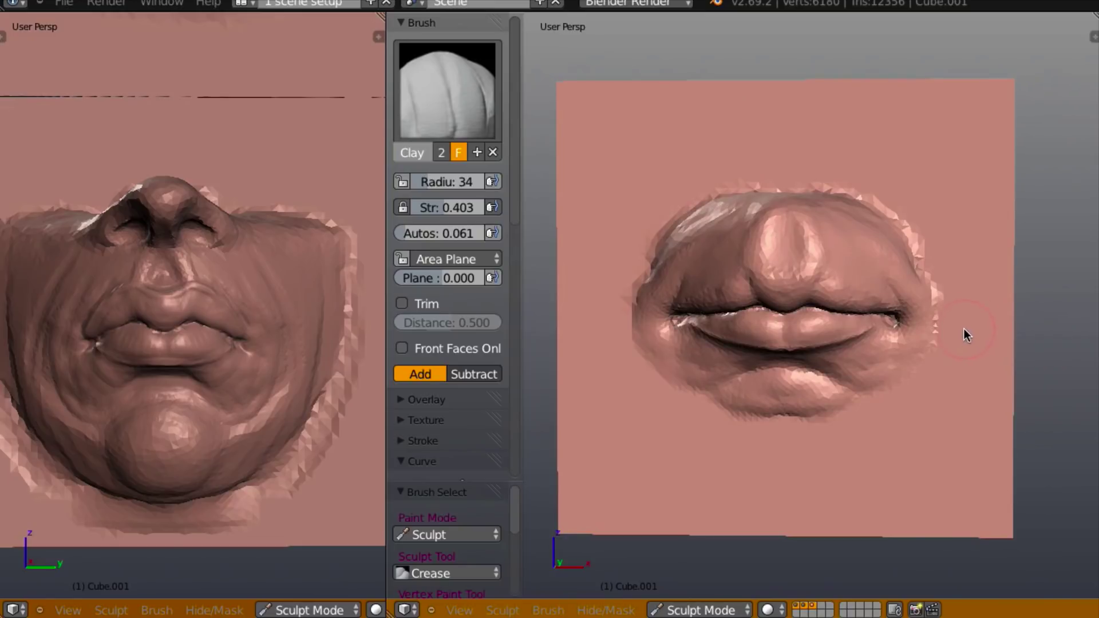